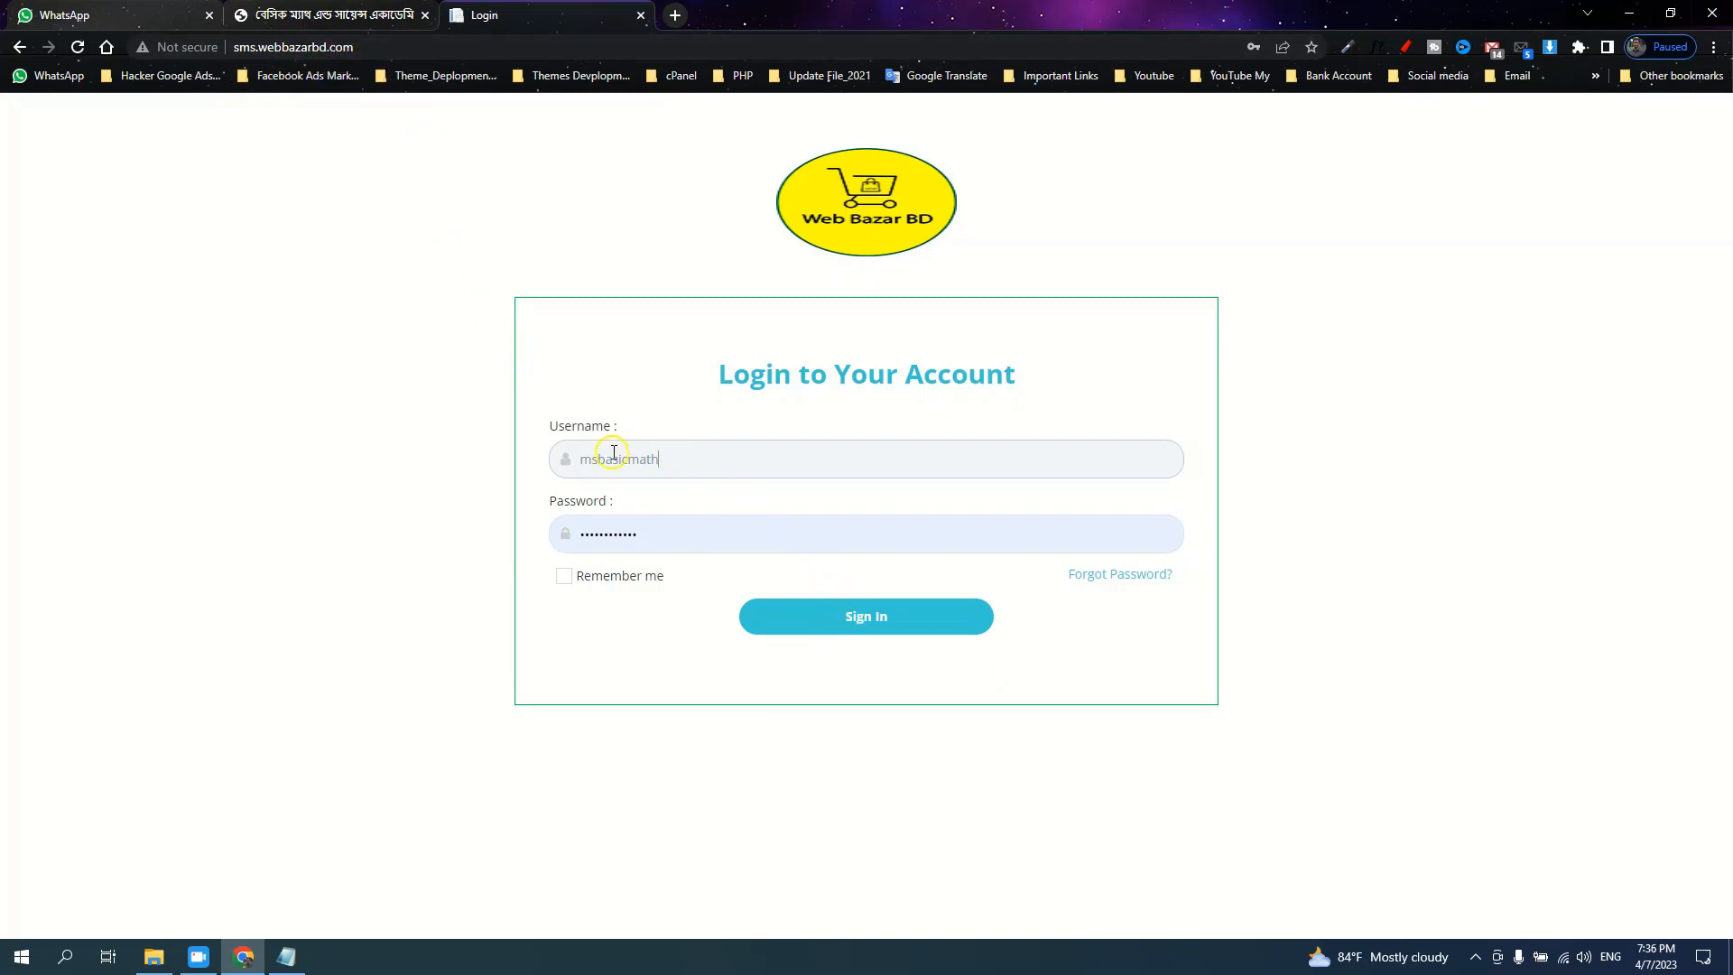
Sign in to the Web Bazar BD SMS panel with the pre-filled username and password
left_click(841, 622)
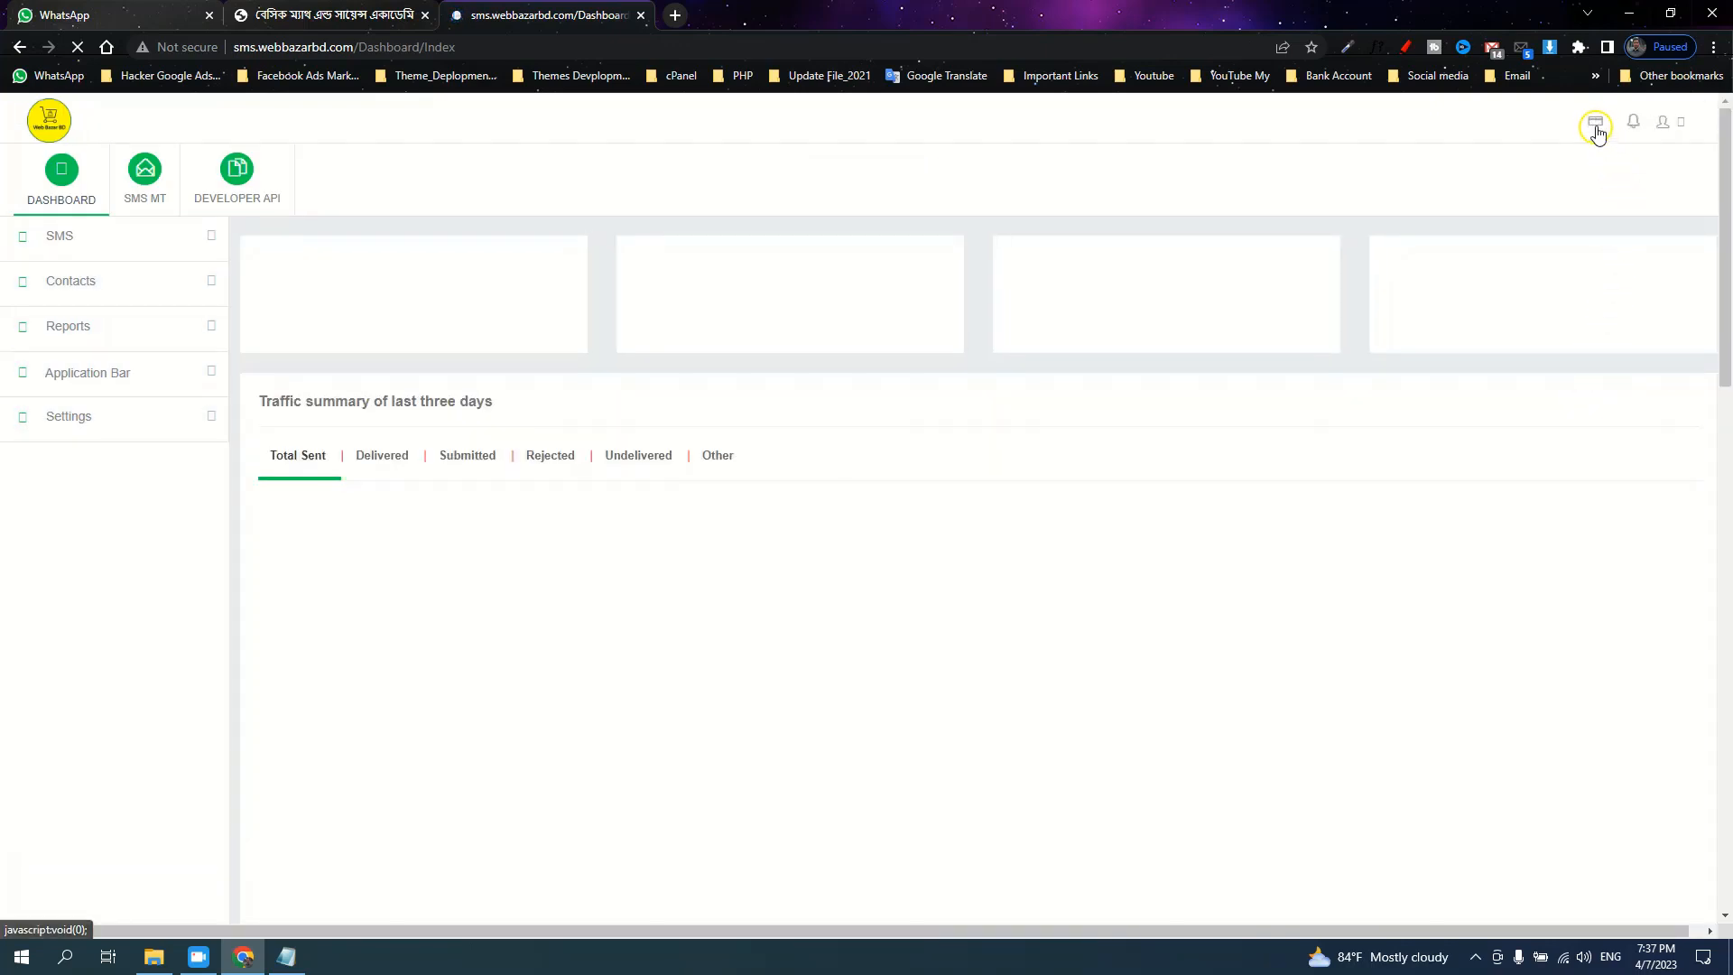
Check the account's credit balance, then expand the SMS and Reports sections of the sidebar
left_click(1598, 131)
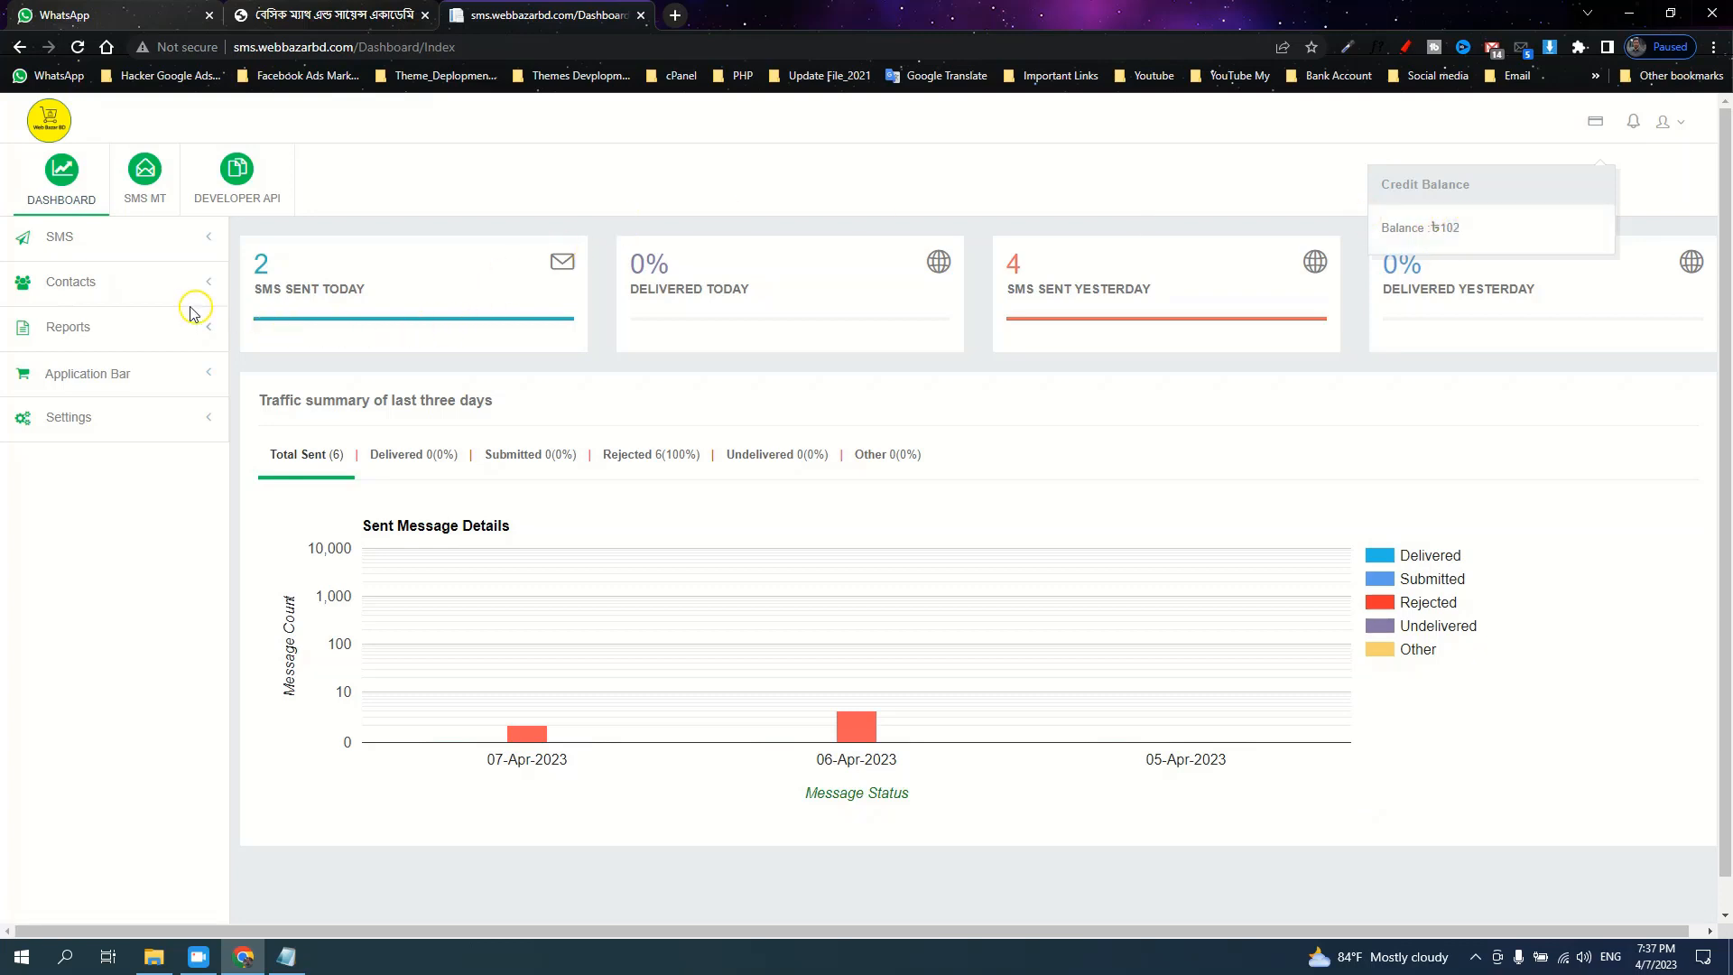
left_click(108, 242)
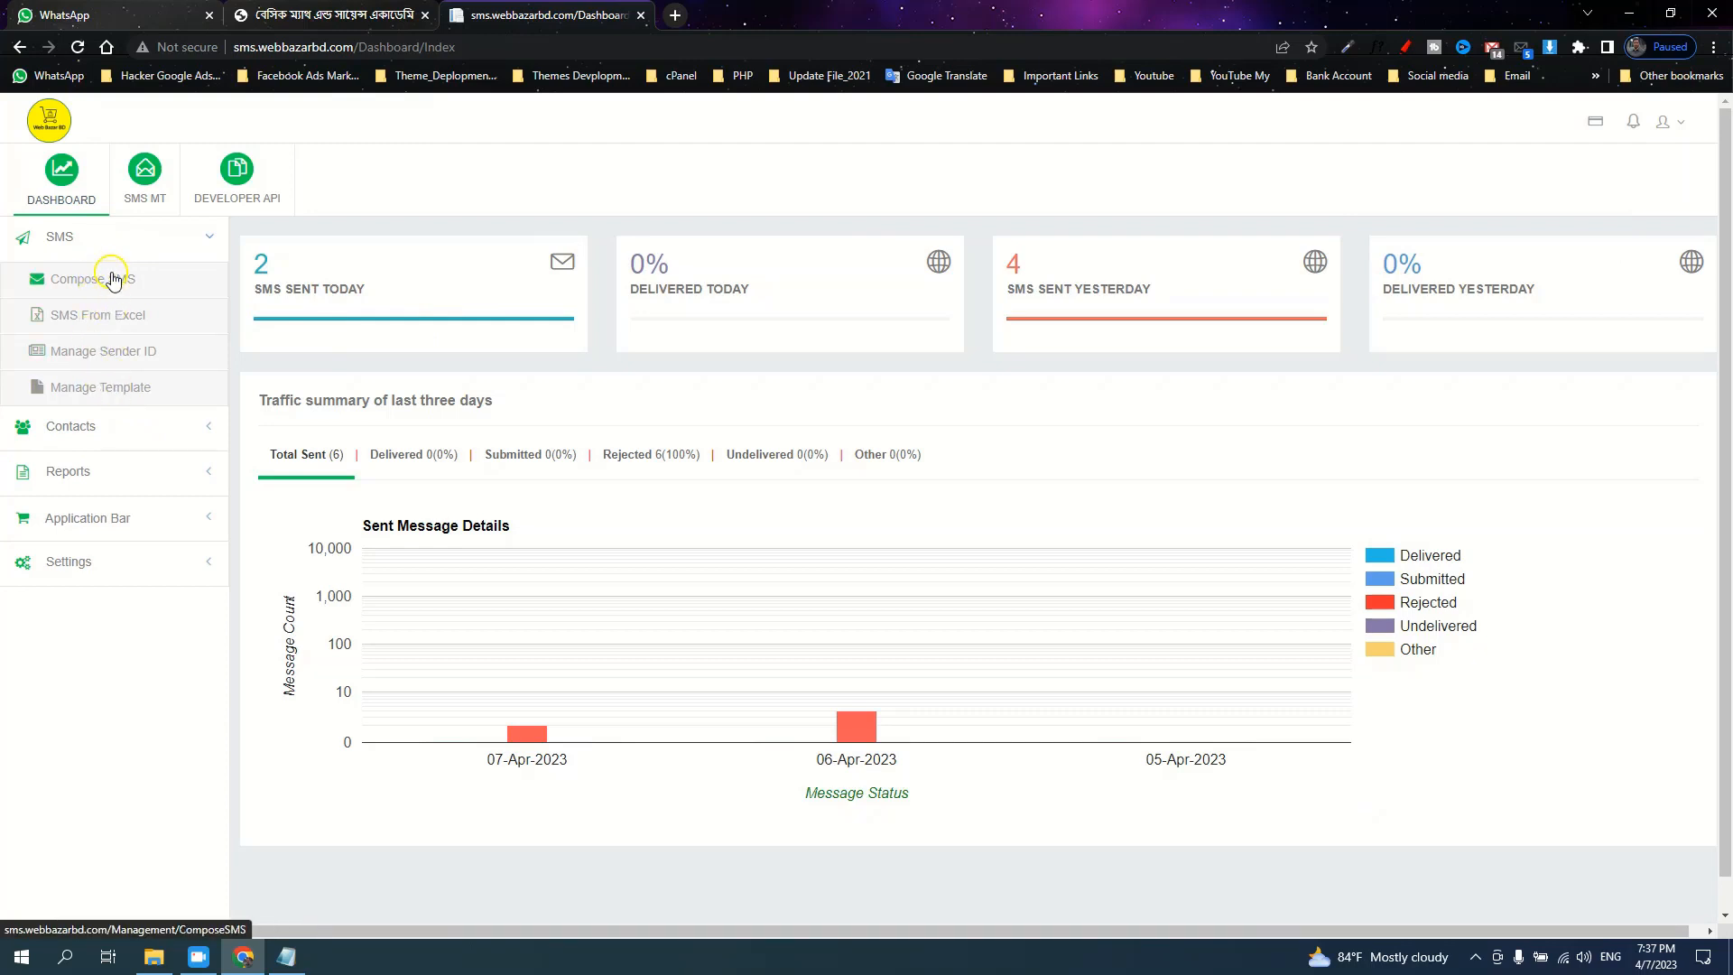
left_click(104, 477)
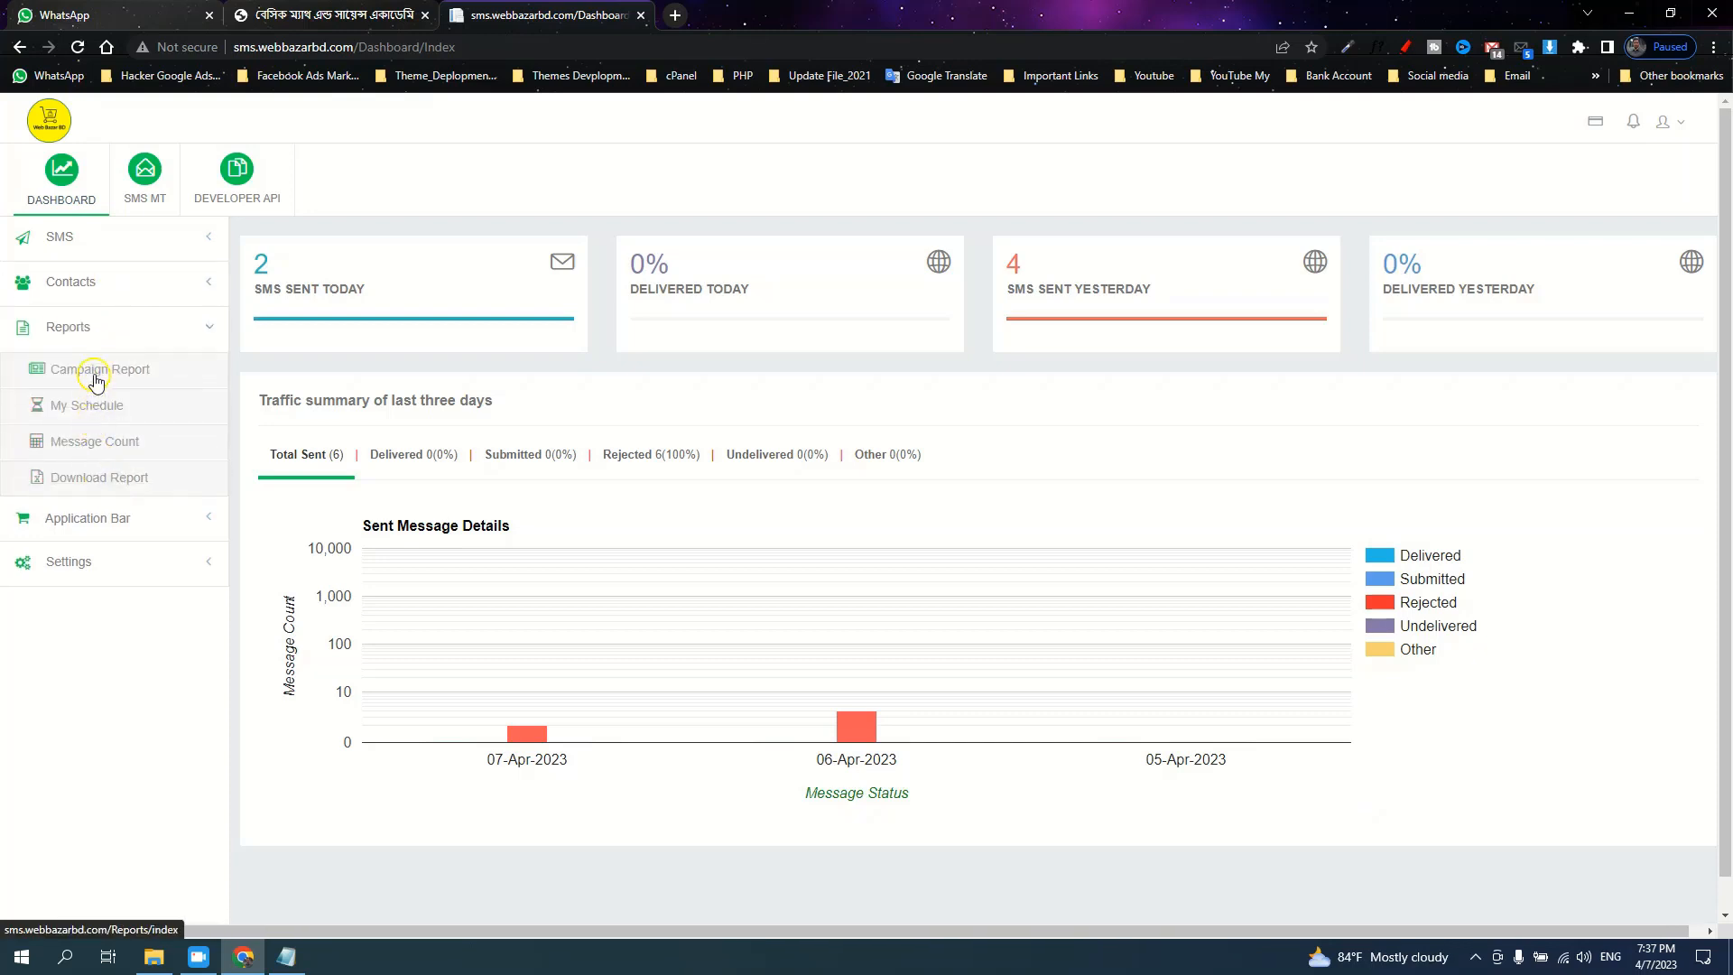
Show today's Campaign Report as a message list and select the REJECTD status
left_click(100, 373)
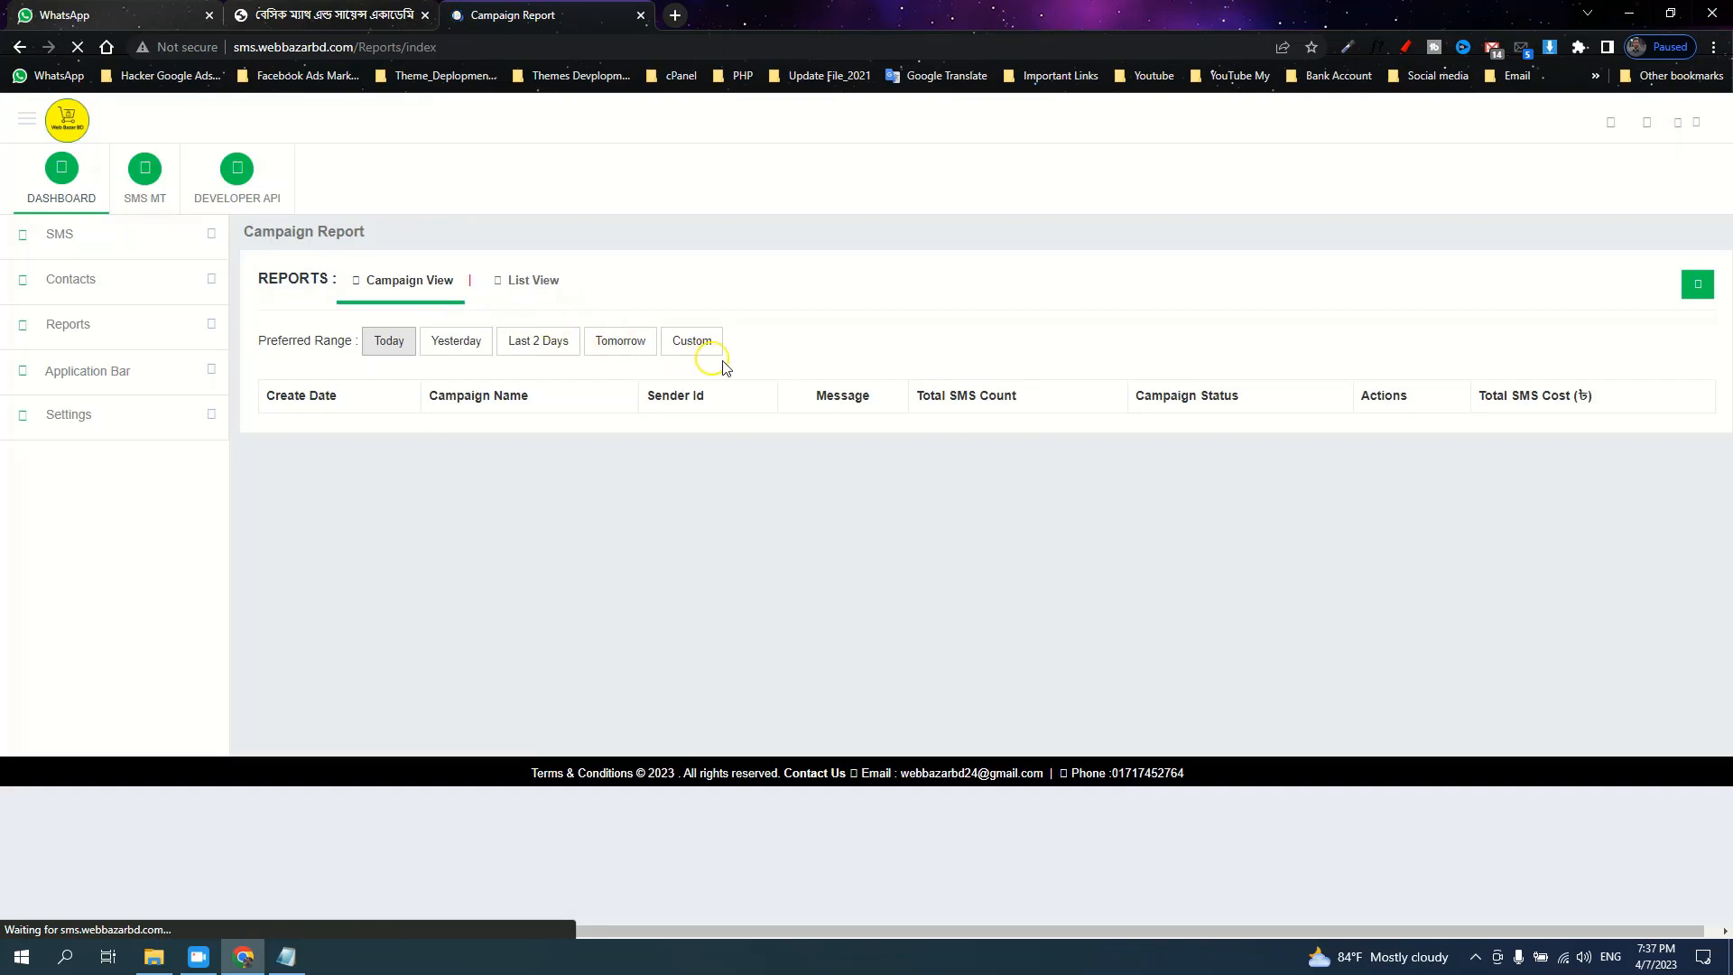
left_click(1597, 123)
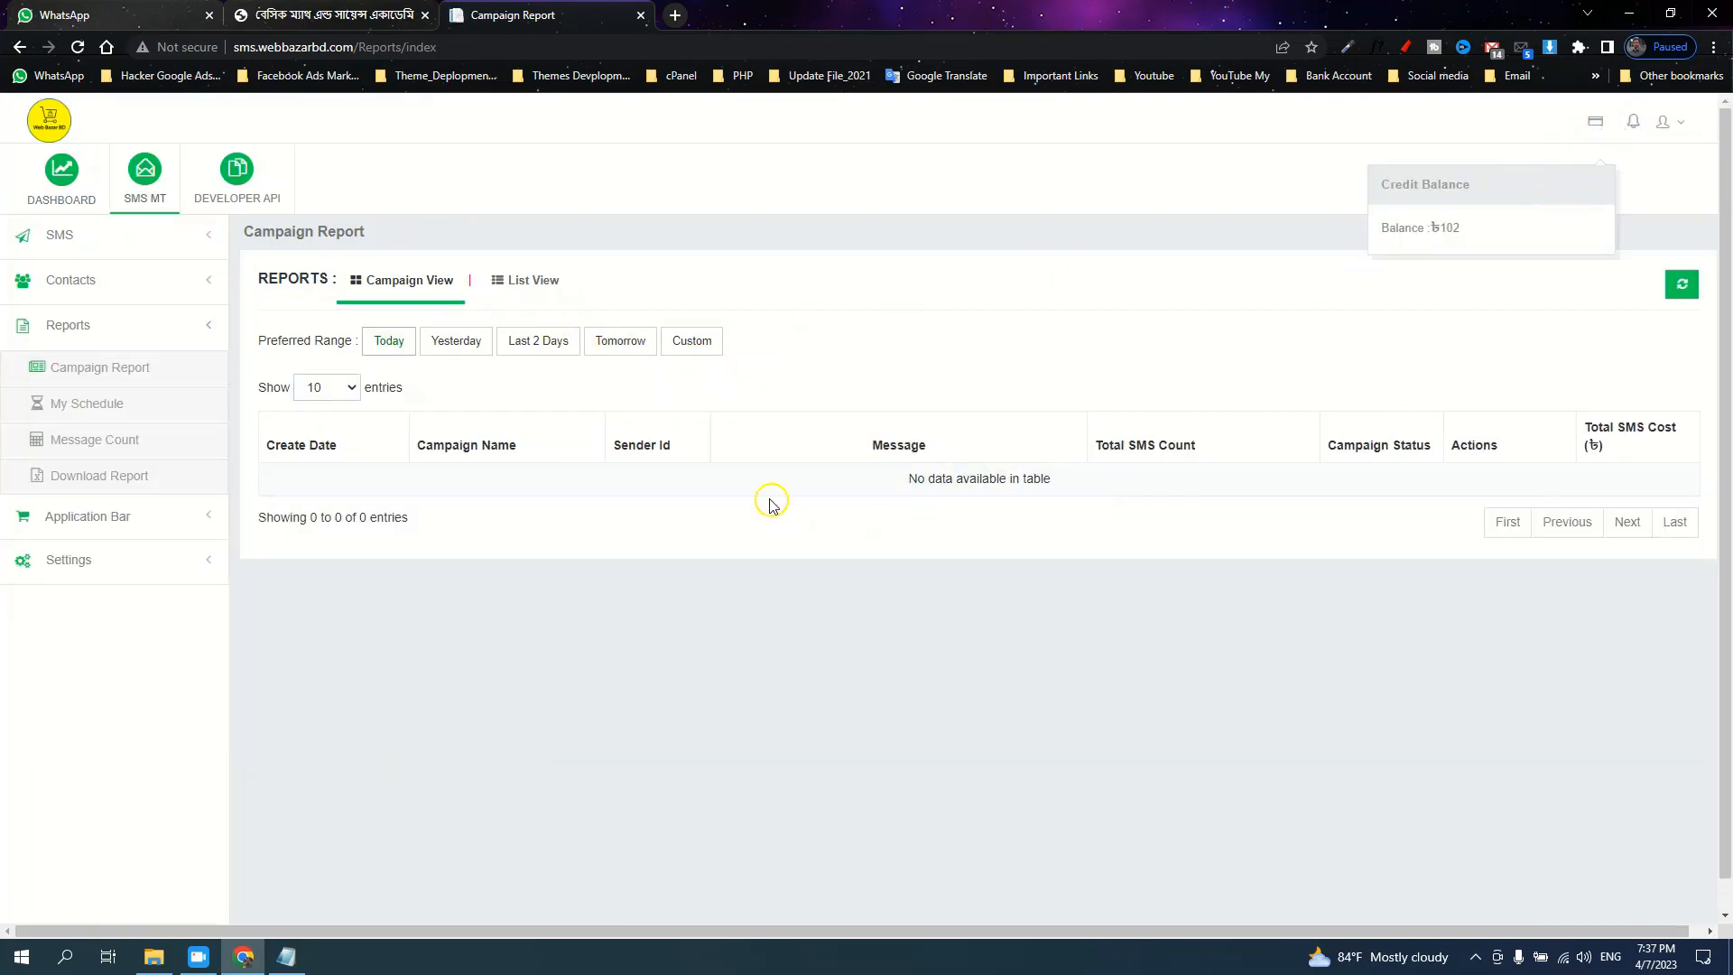
left_click(456, 346)
left_click(395, 349)
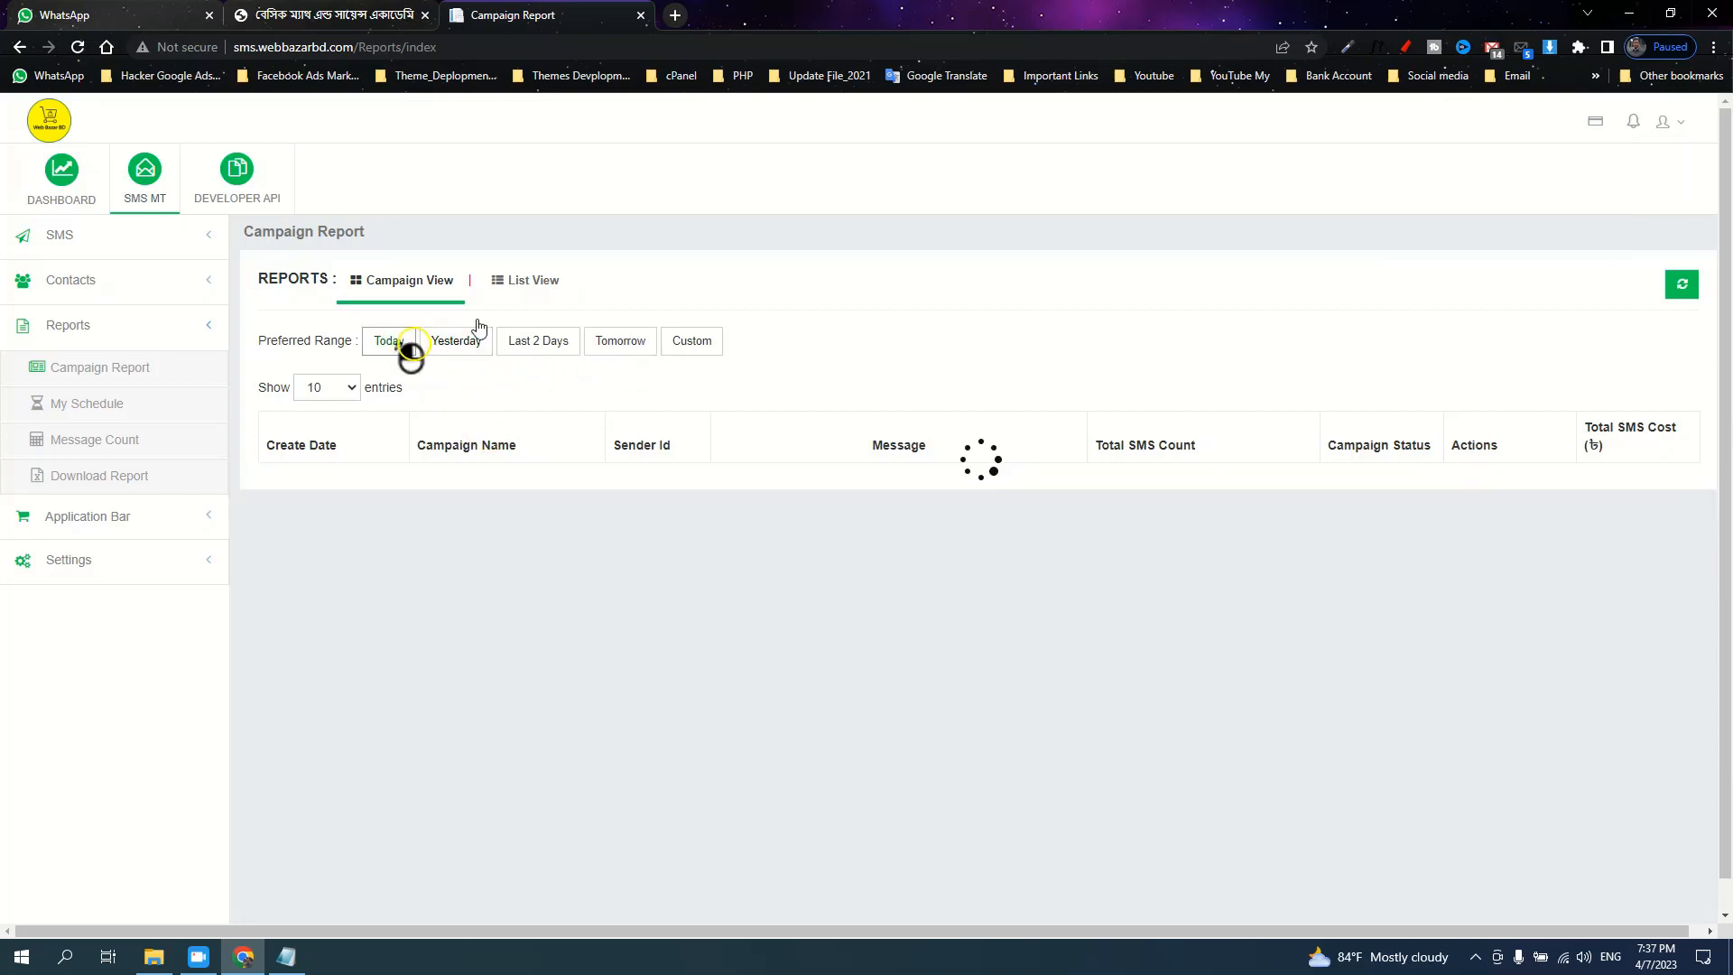
left_click(526, 282)
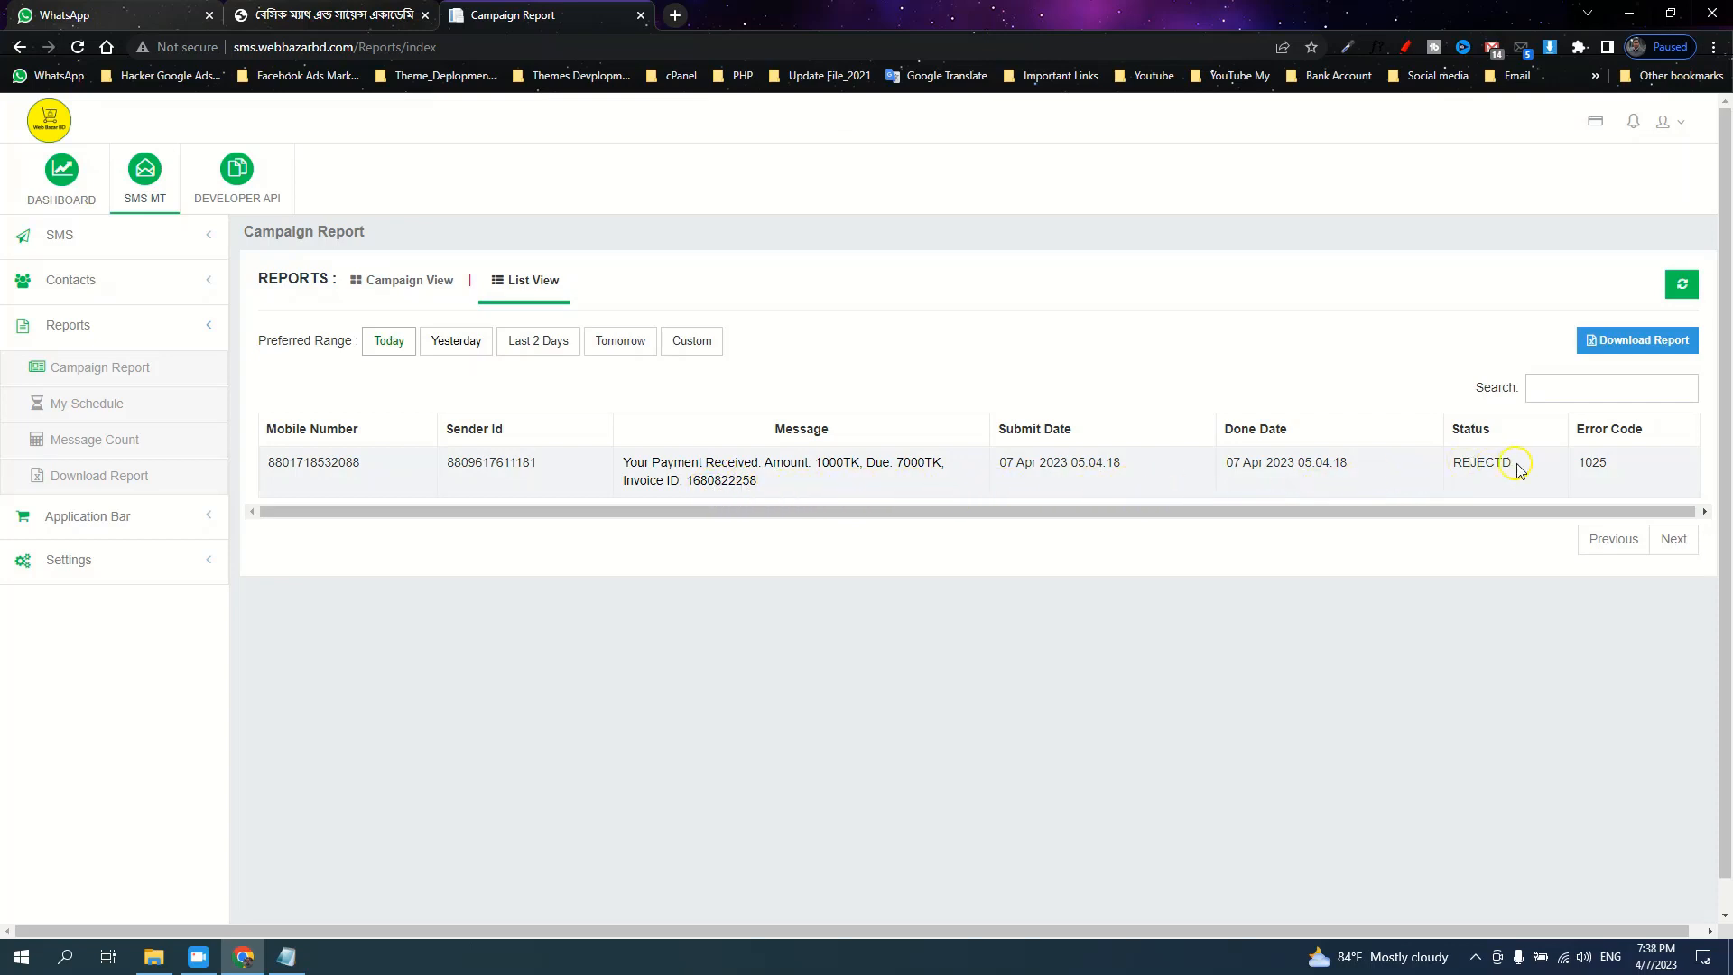
double_click(1476, 459)
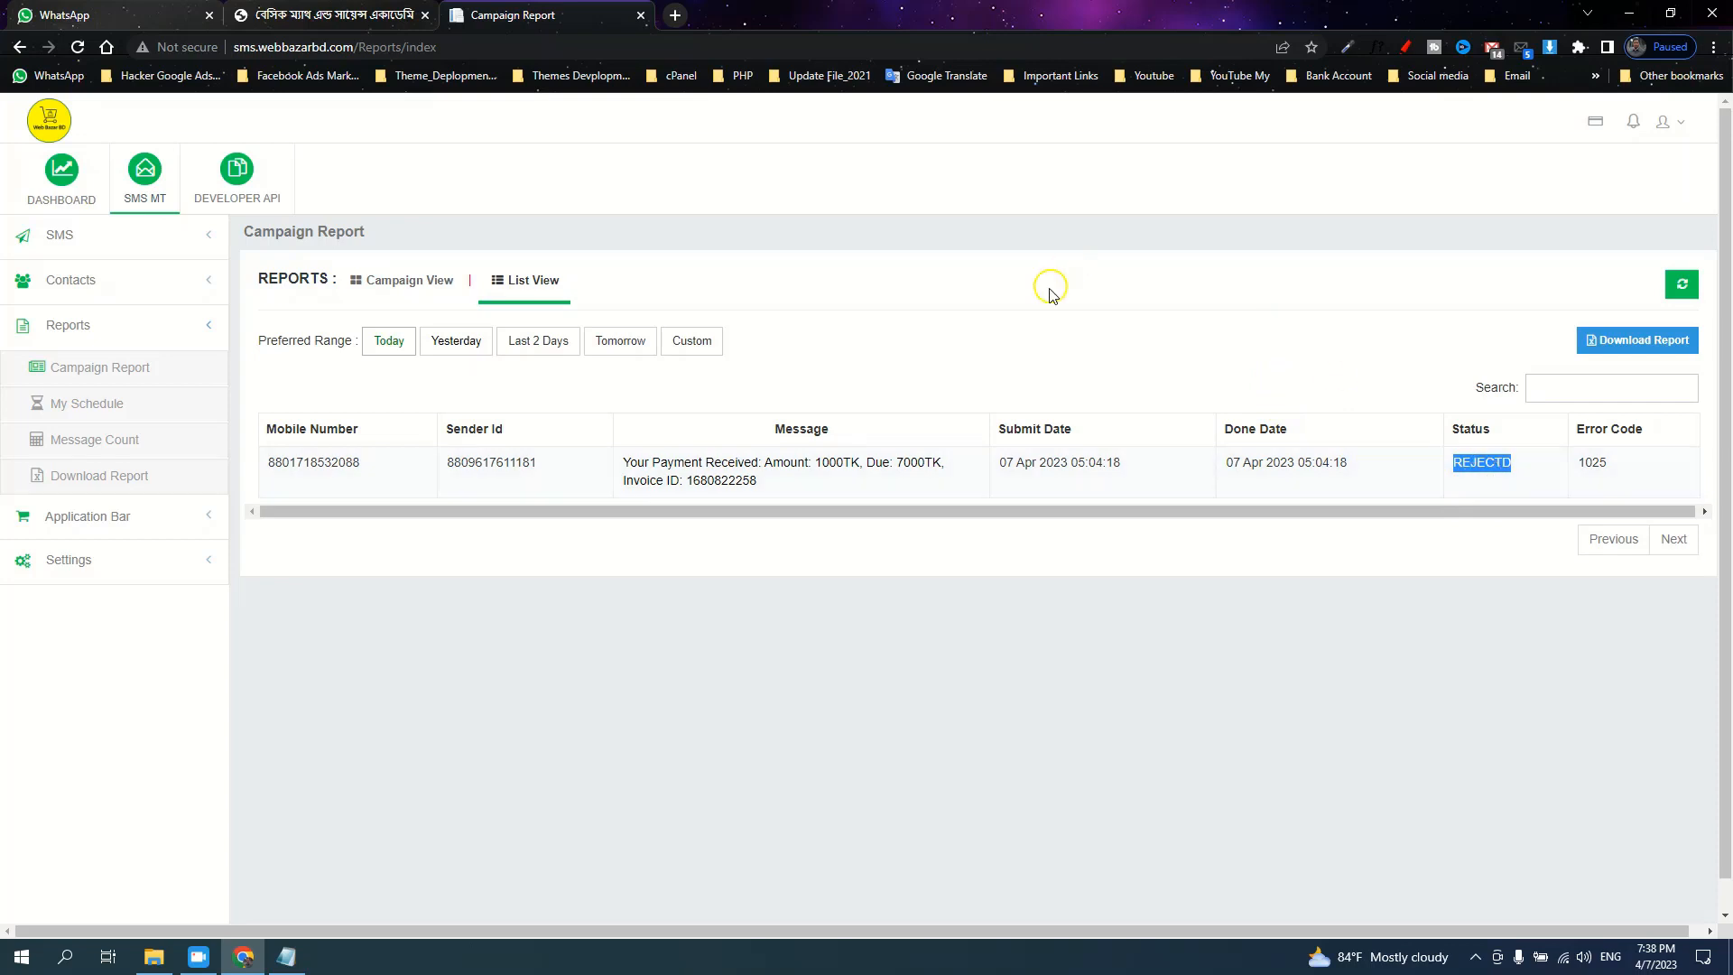
Log out of the SMS panel, close its login tab, and sign in as the academy admin
left_click(1677, 122)
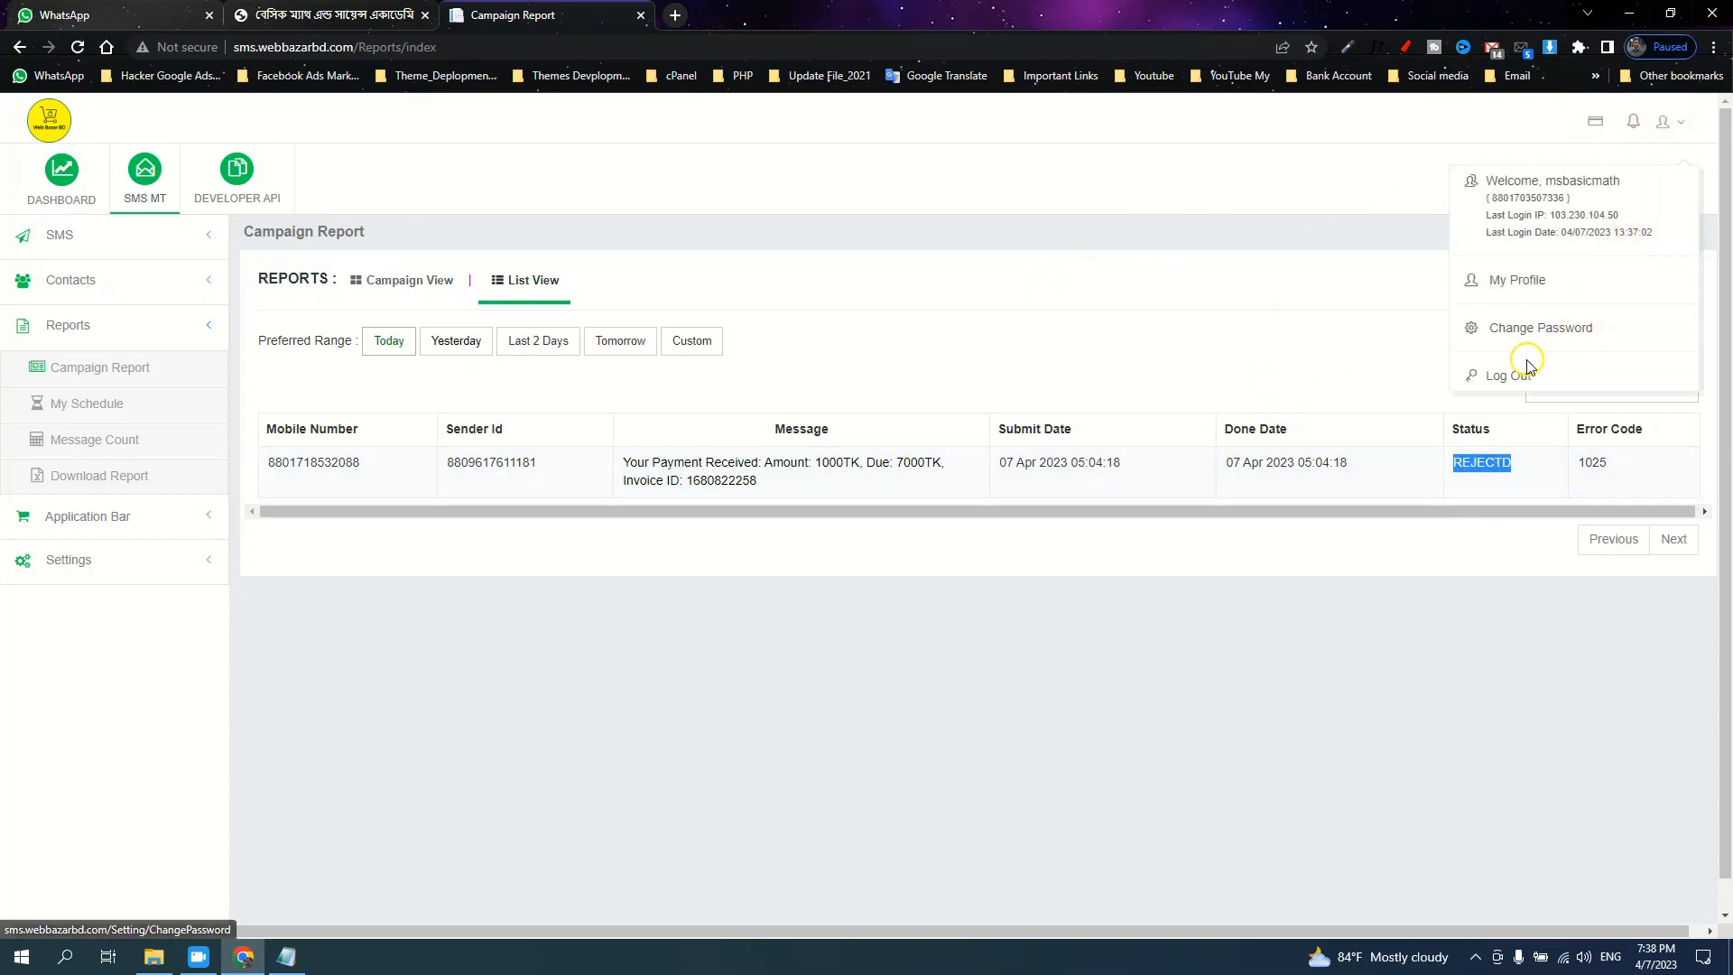
left_click(1517, 377)
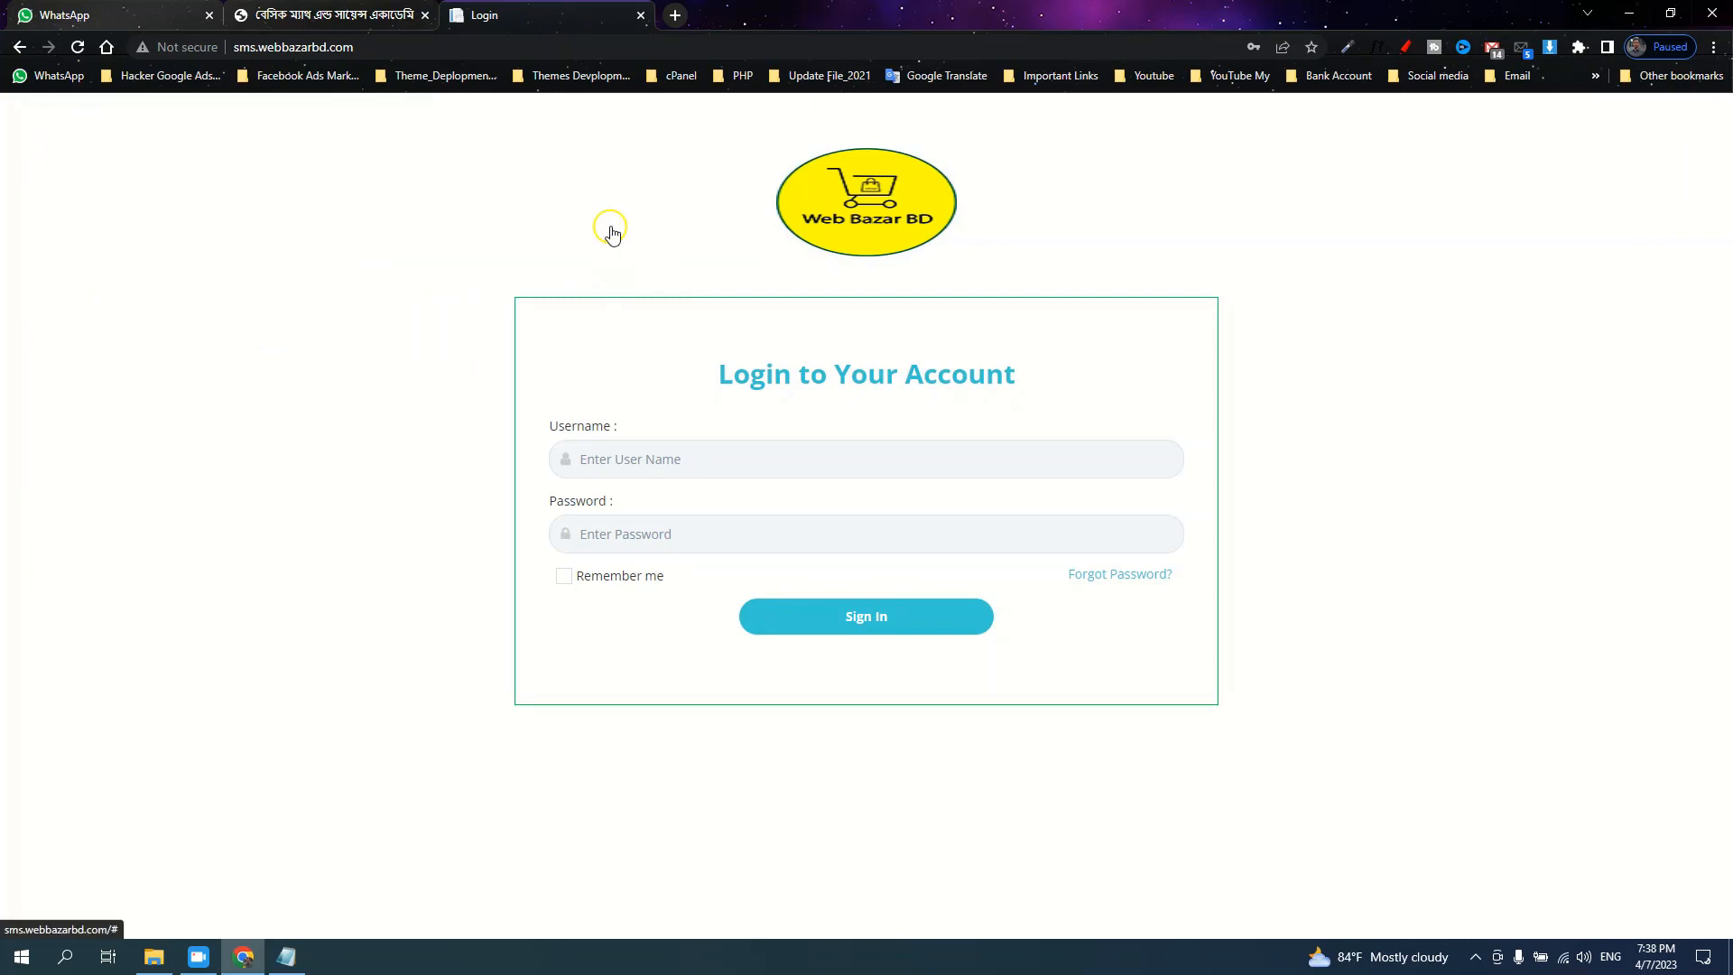
left_click(641, 16)
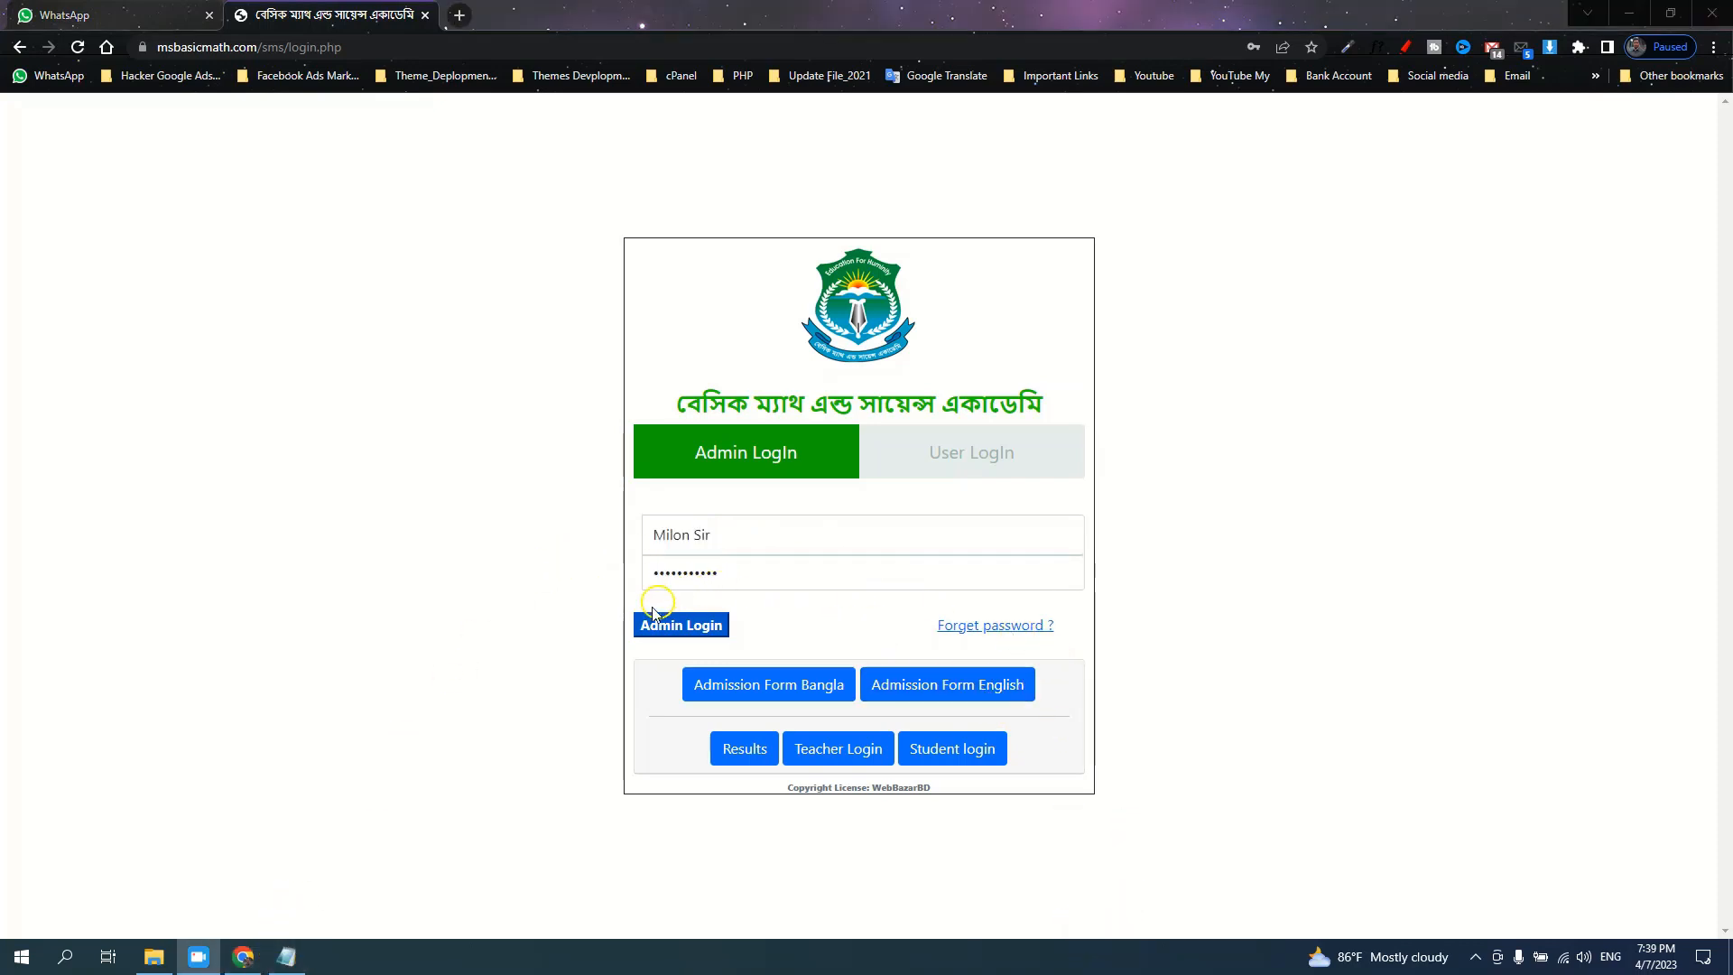
left_click(656, 632)
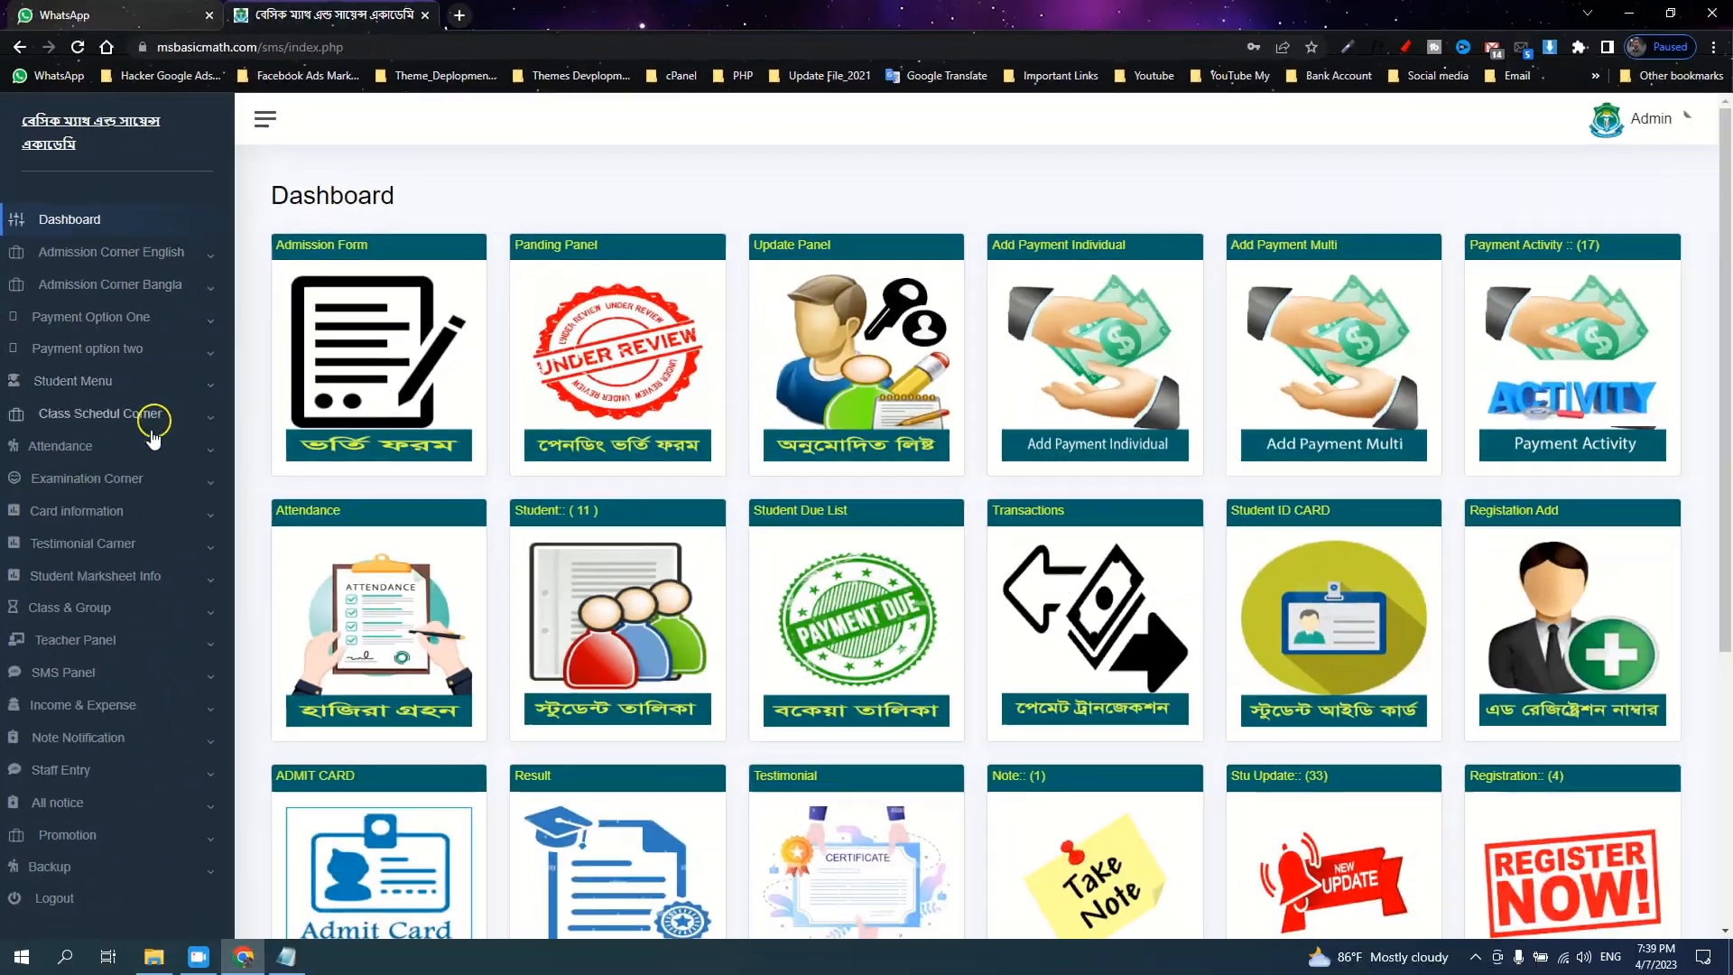
Open Card information > Student ID Card to view the generated student ID cards
left_click(106, 513)
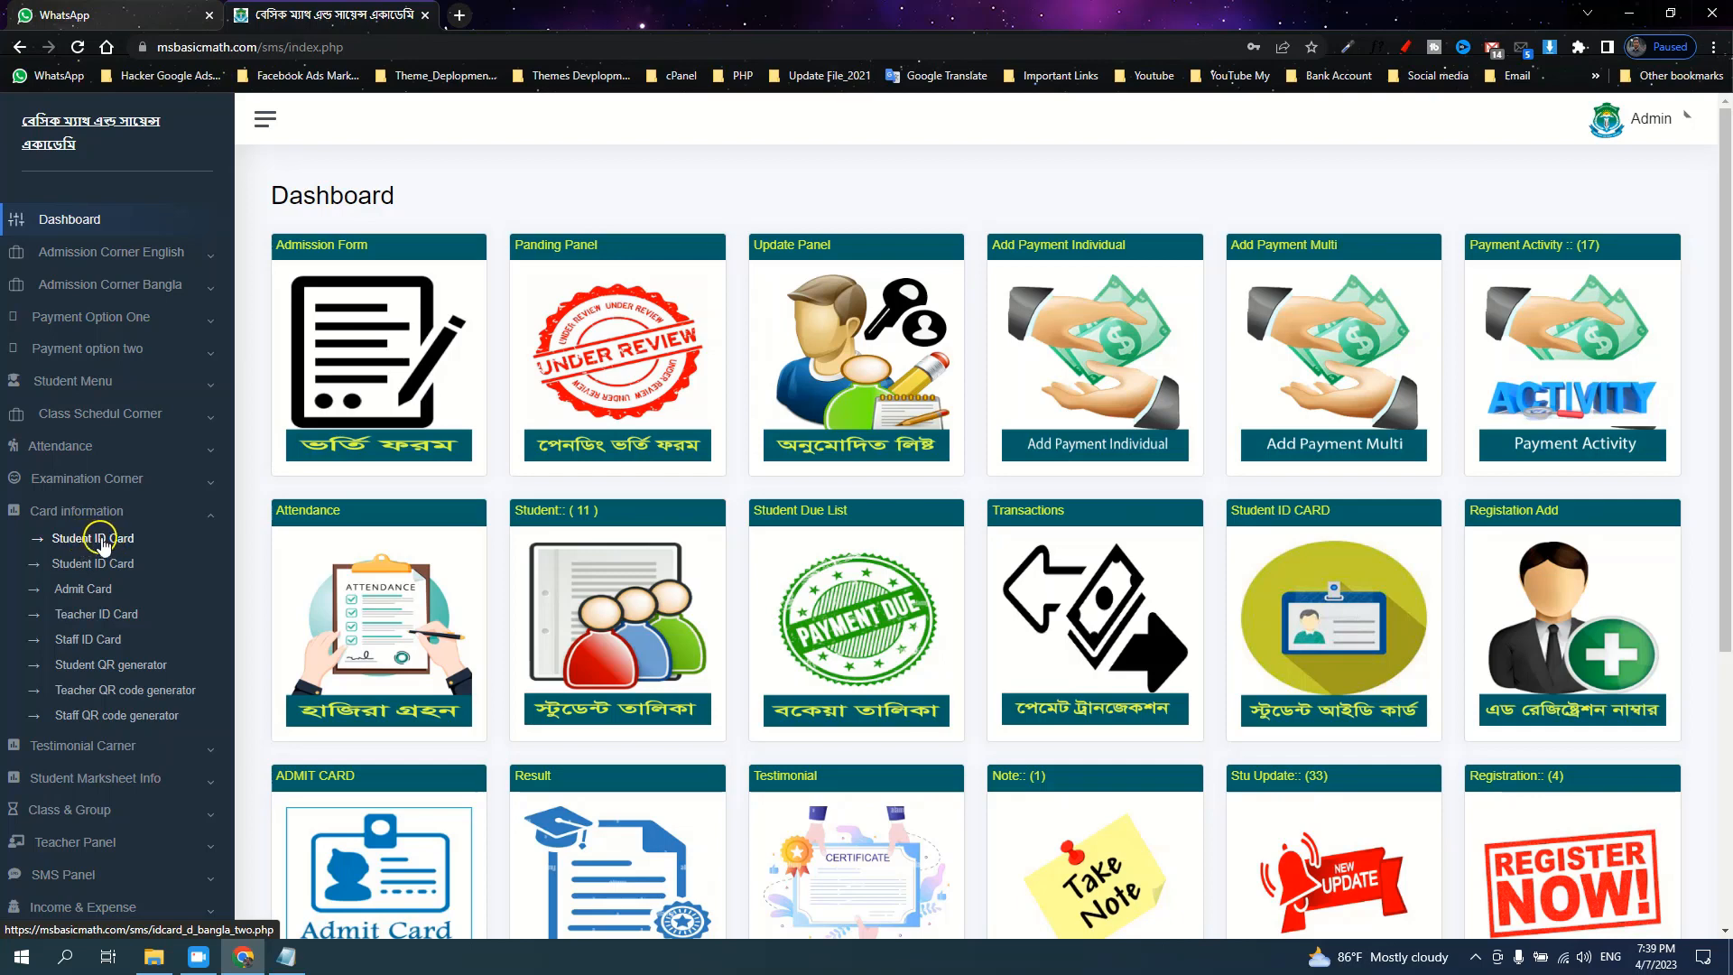
left_click(91, 540)
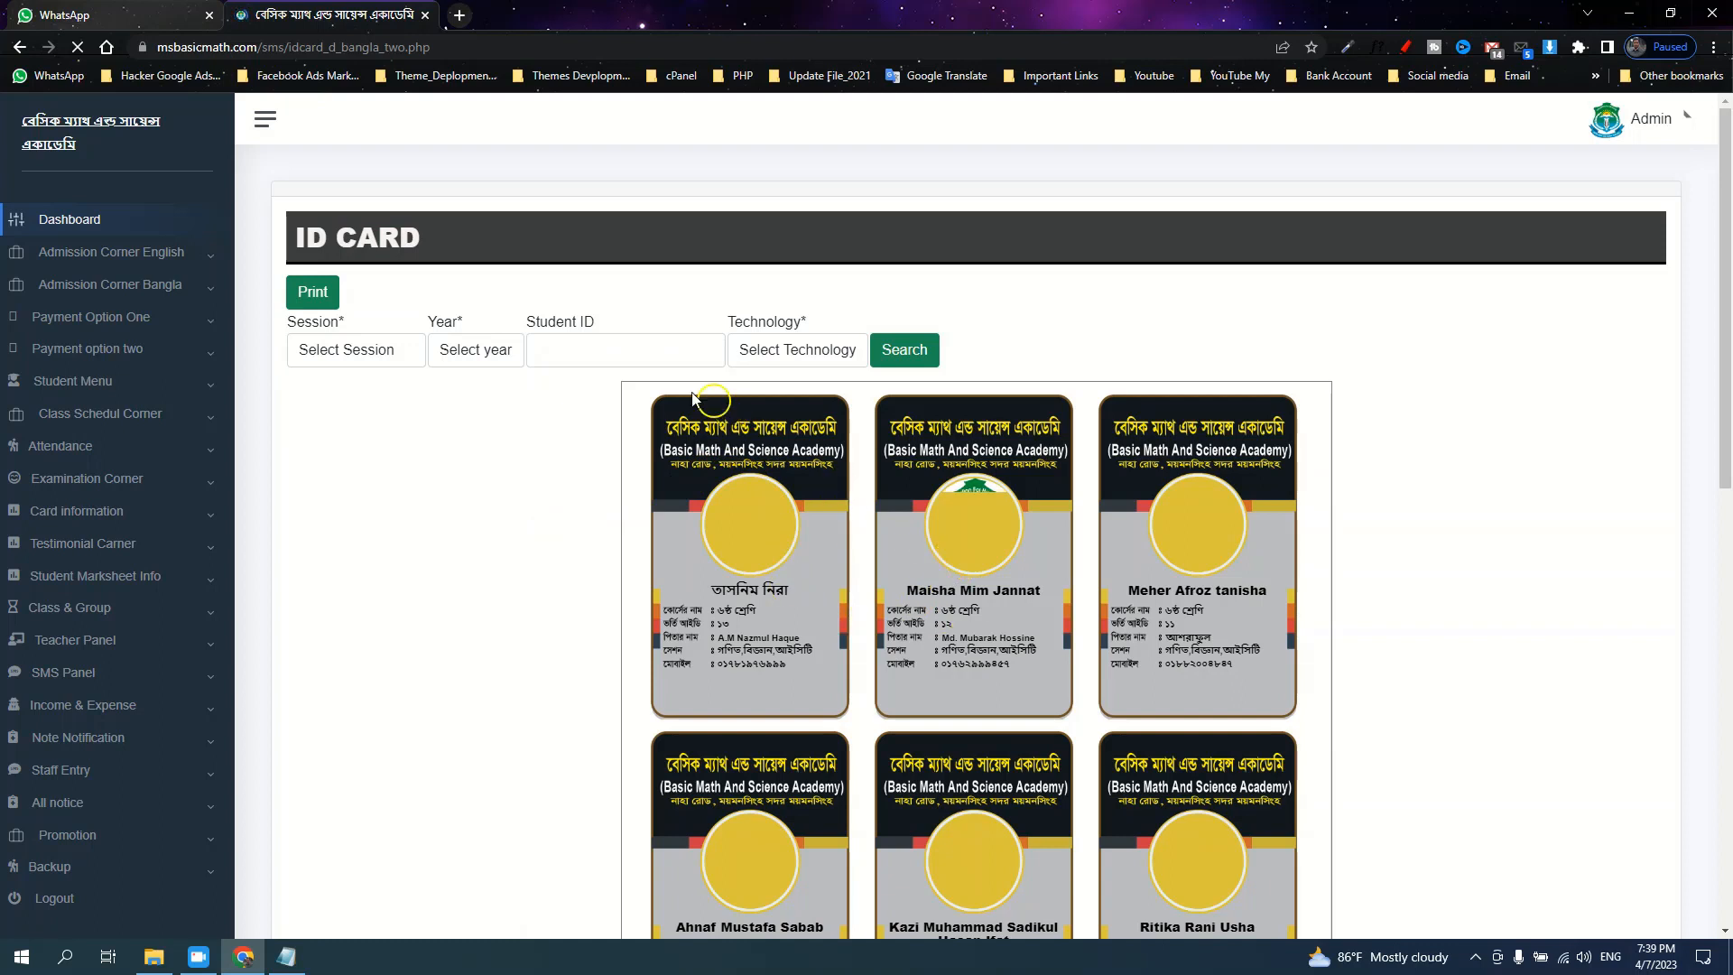
left_click(595, 355)
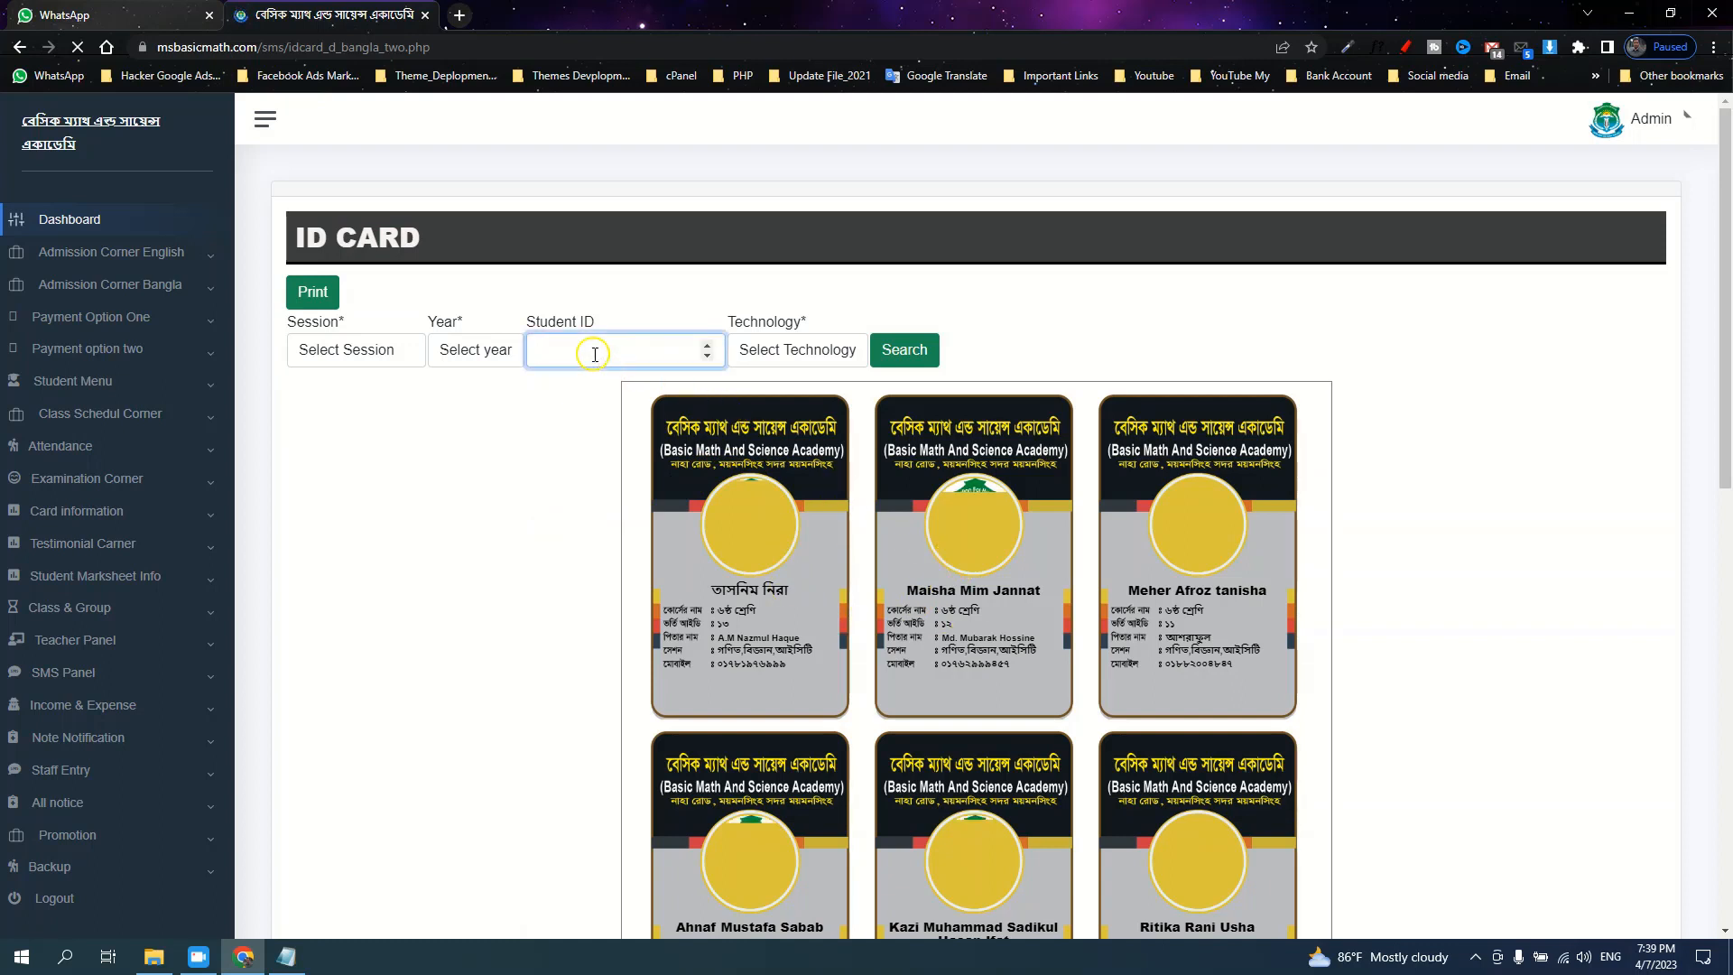
left_click(928, 352)
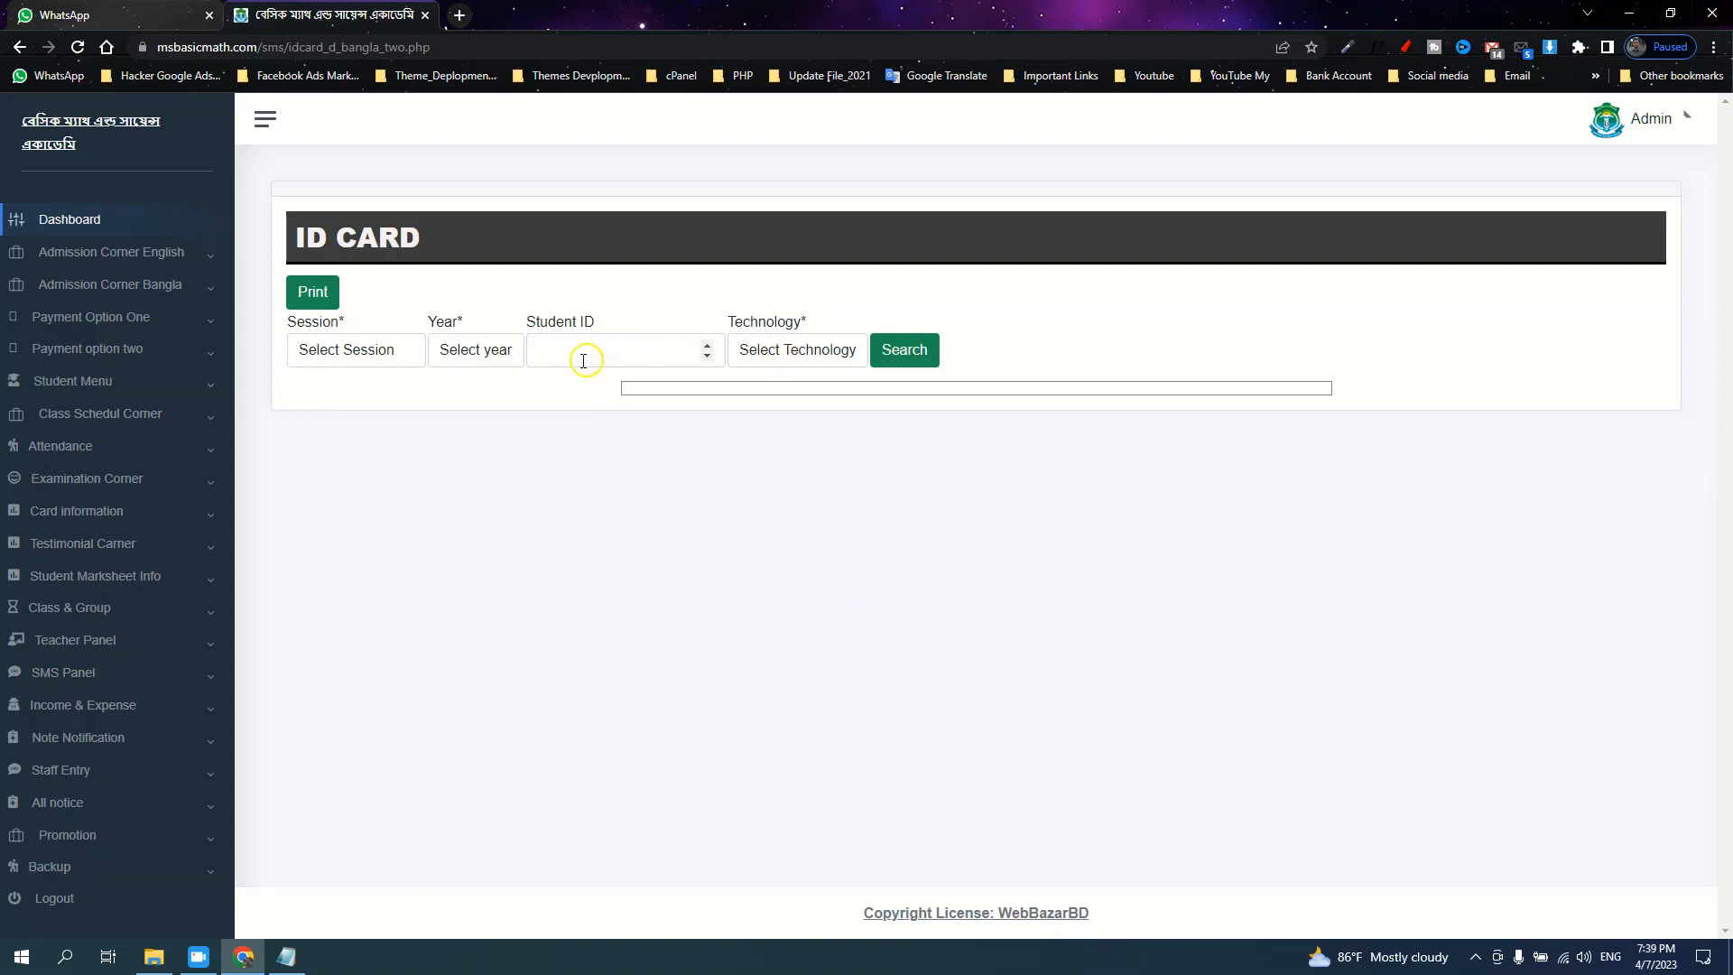
left_click(916, 361)
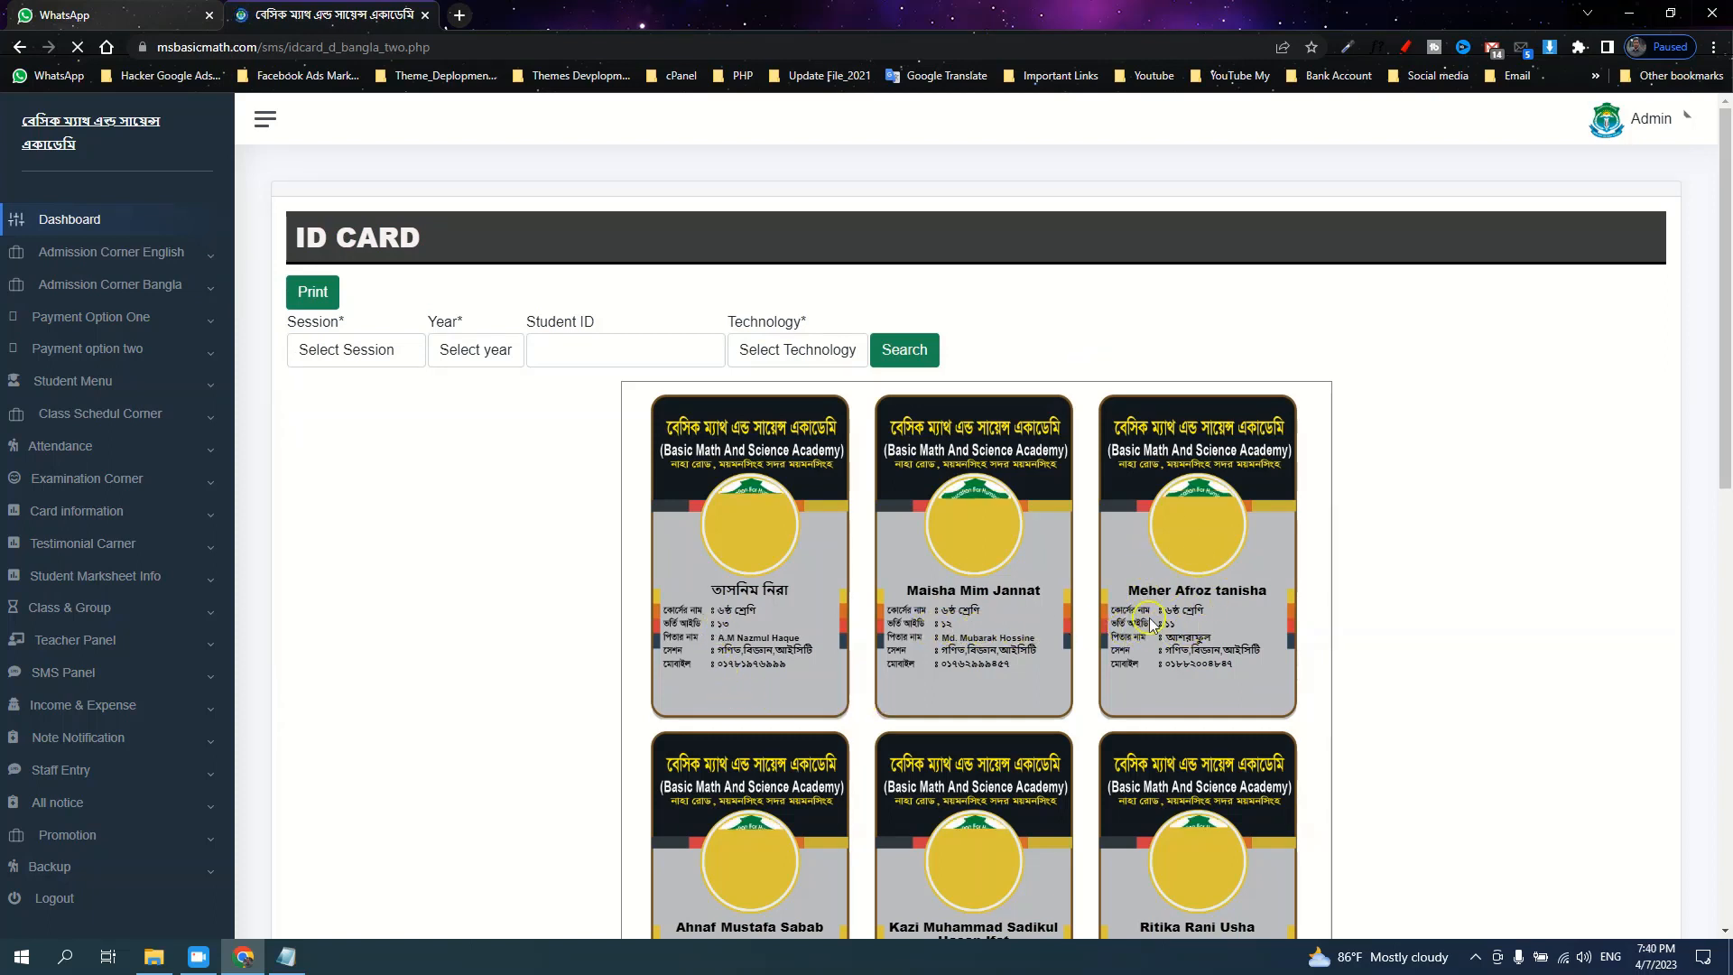
scroll(1020, 650, "down", 4)
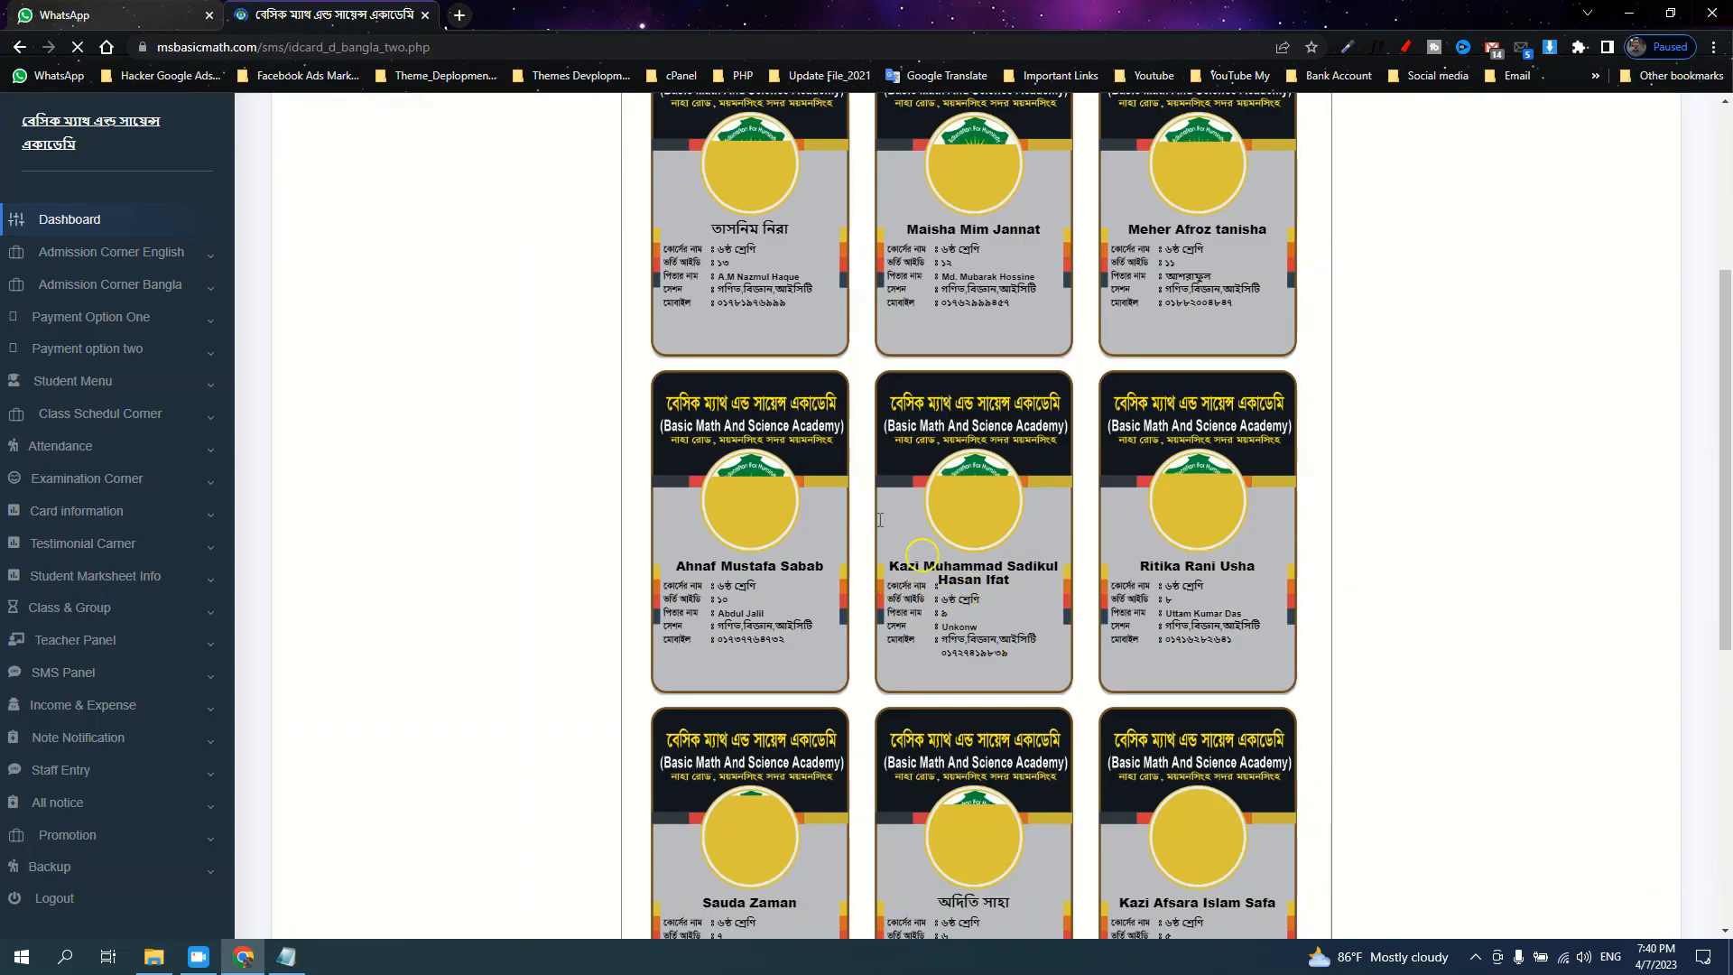
scroll(758, 506, "up", 3)
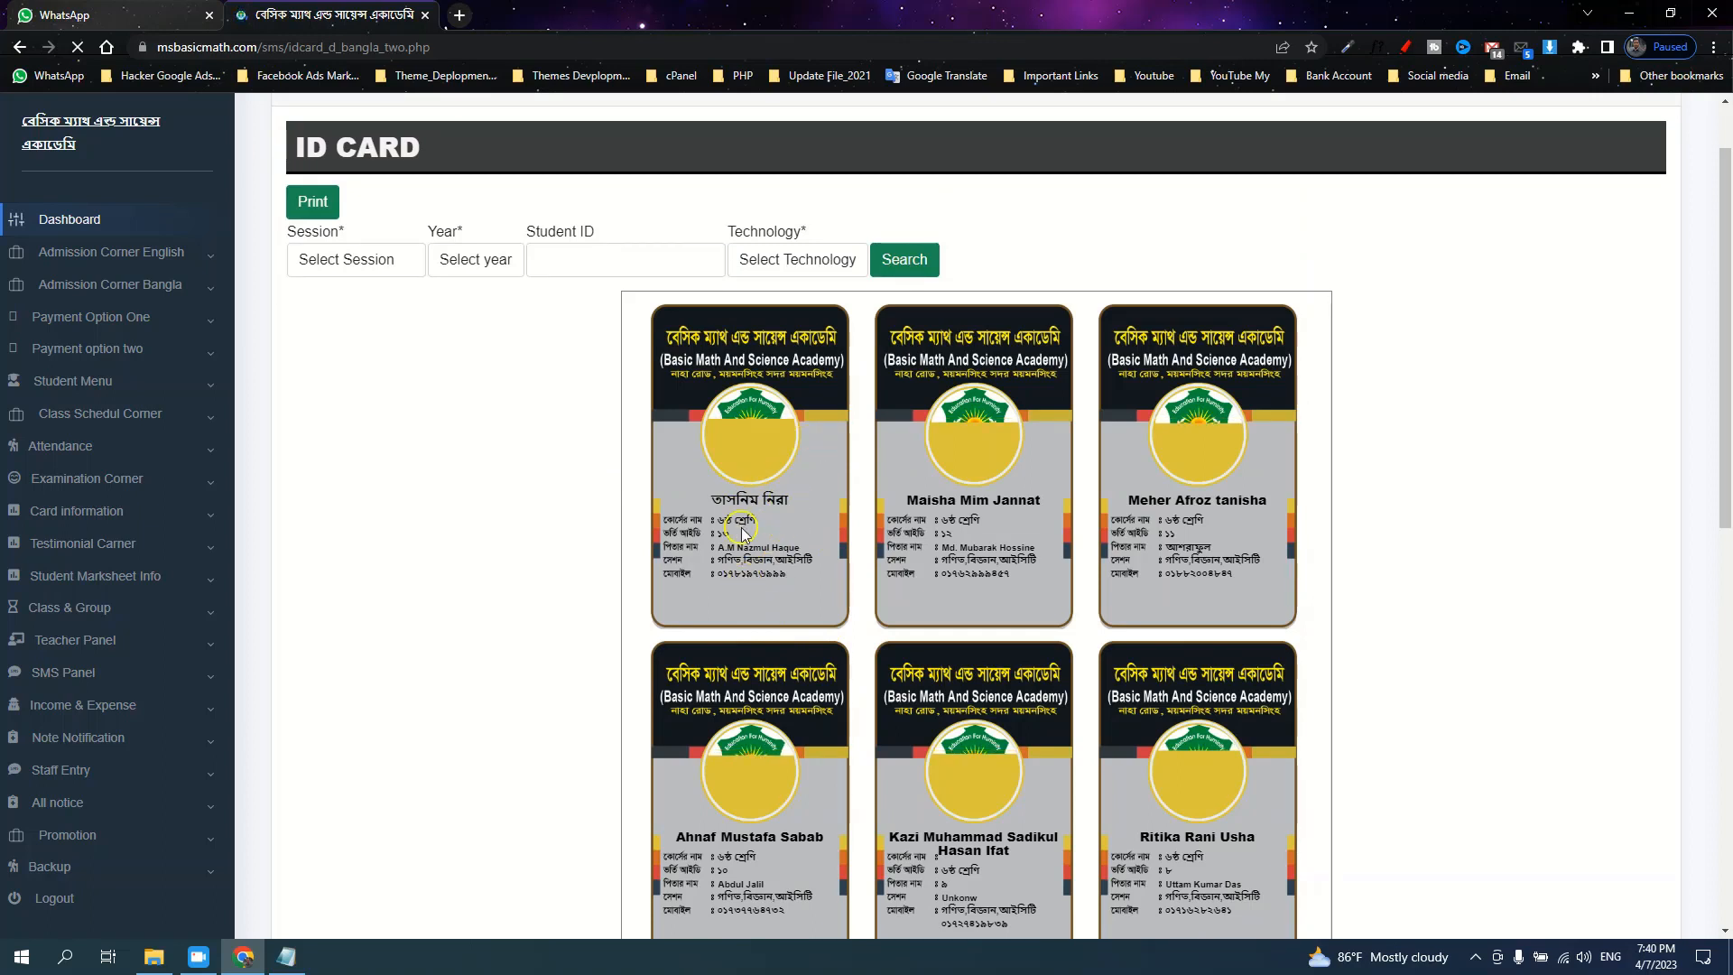
left_click(398, 47)
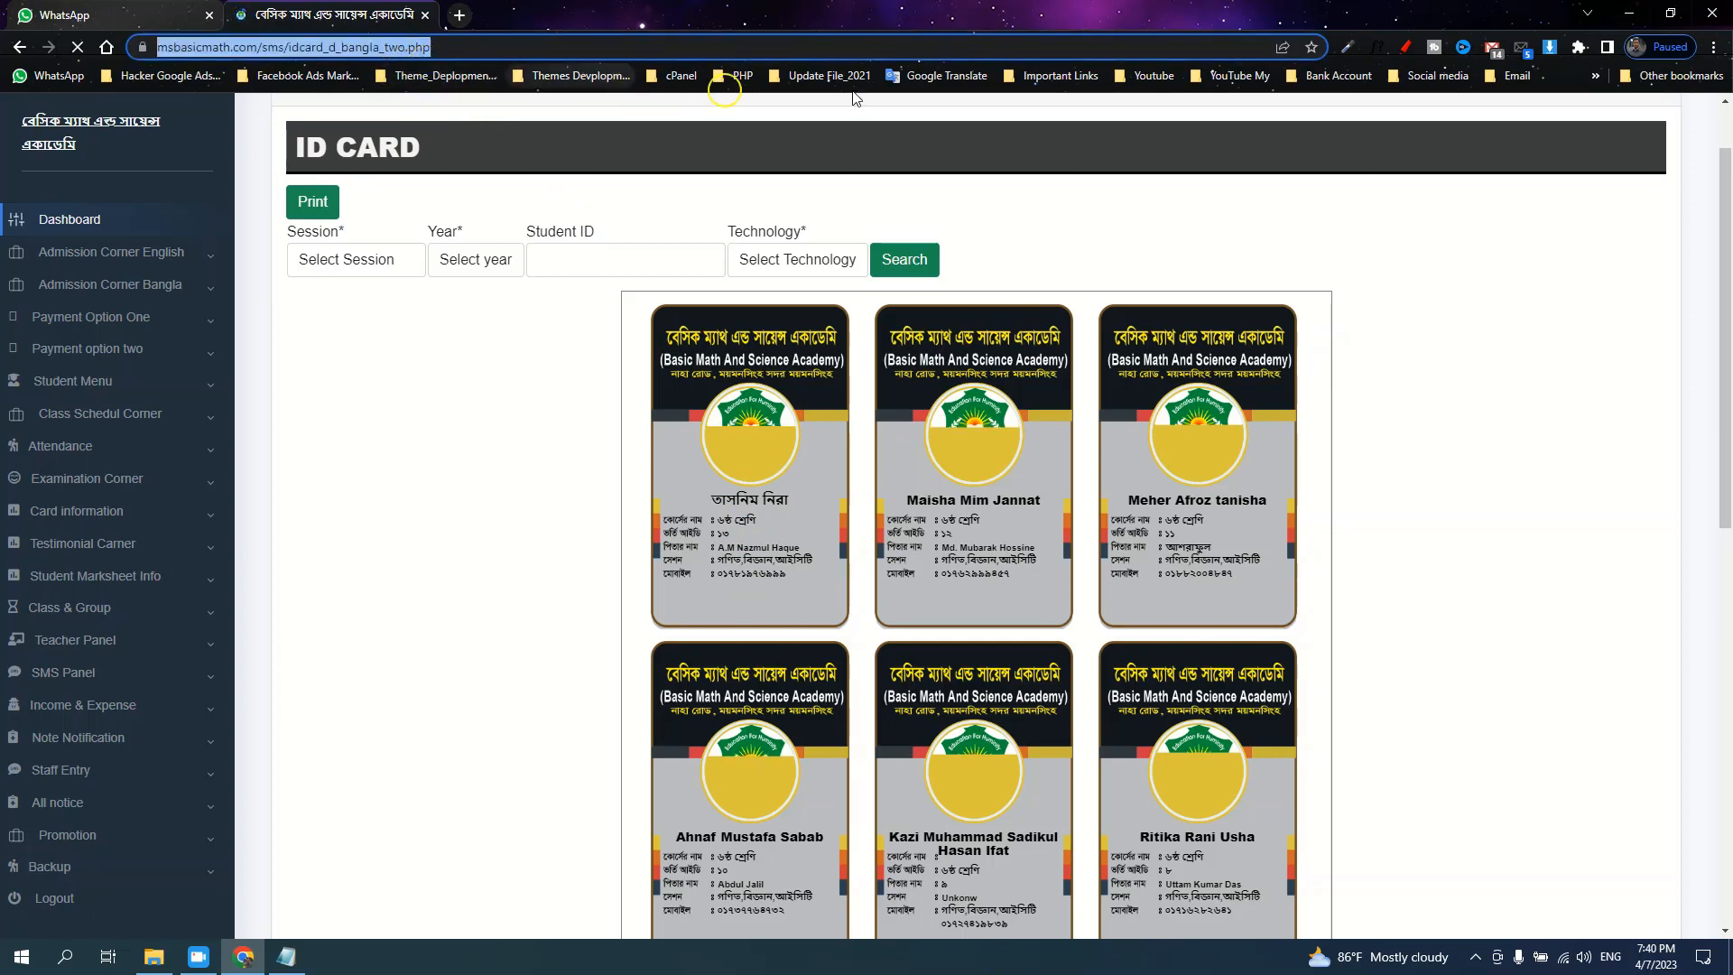
Open Chrome's Clear browsing data dialog, set time range to All time, then cancel
left_click(1714, 51)
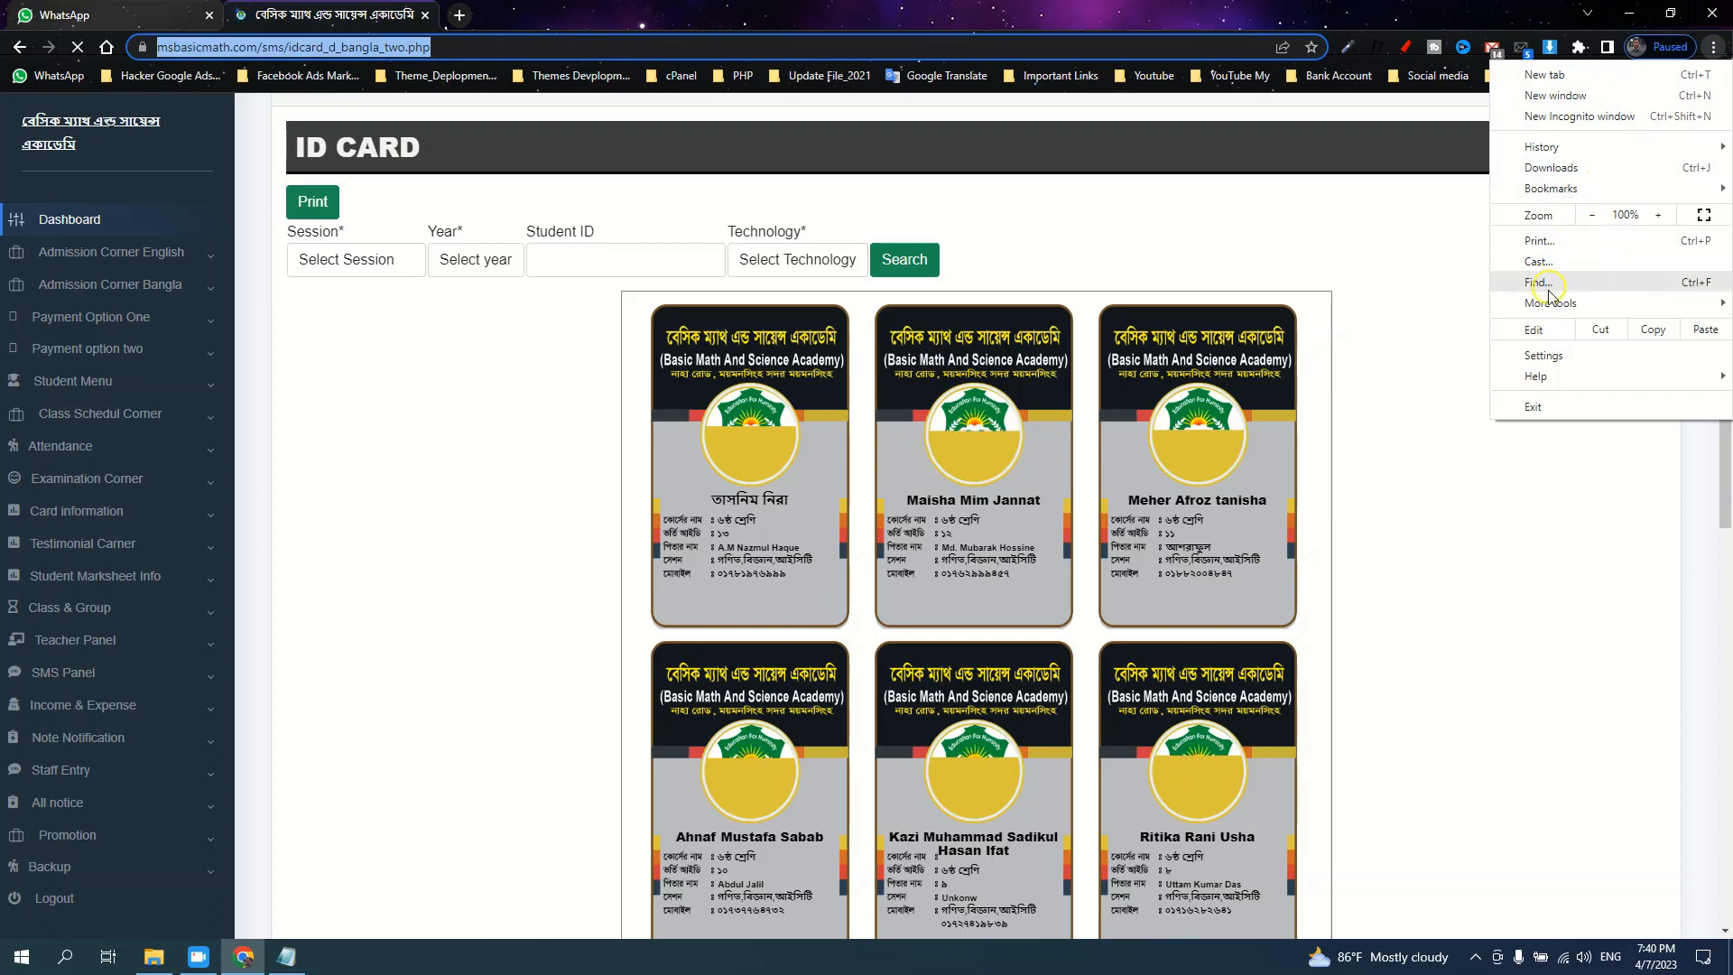
mouse_move(1588, 306)
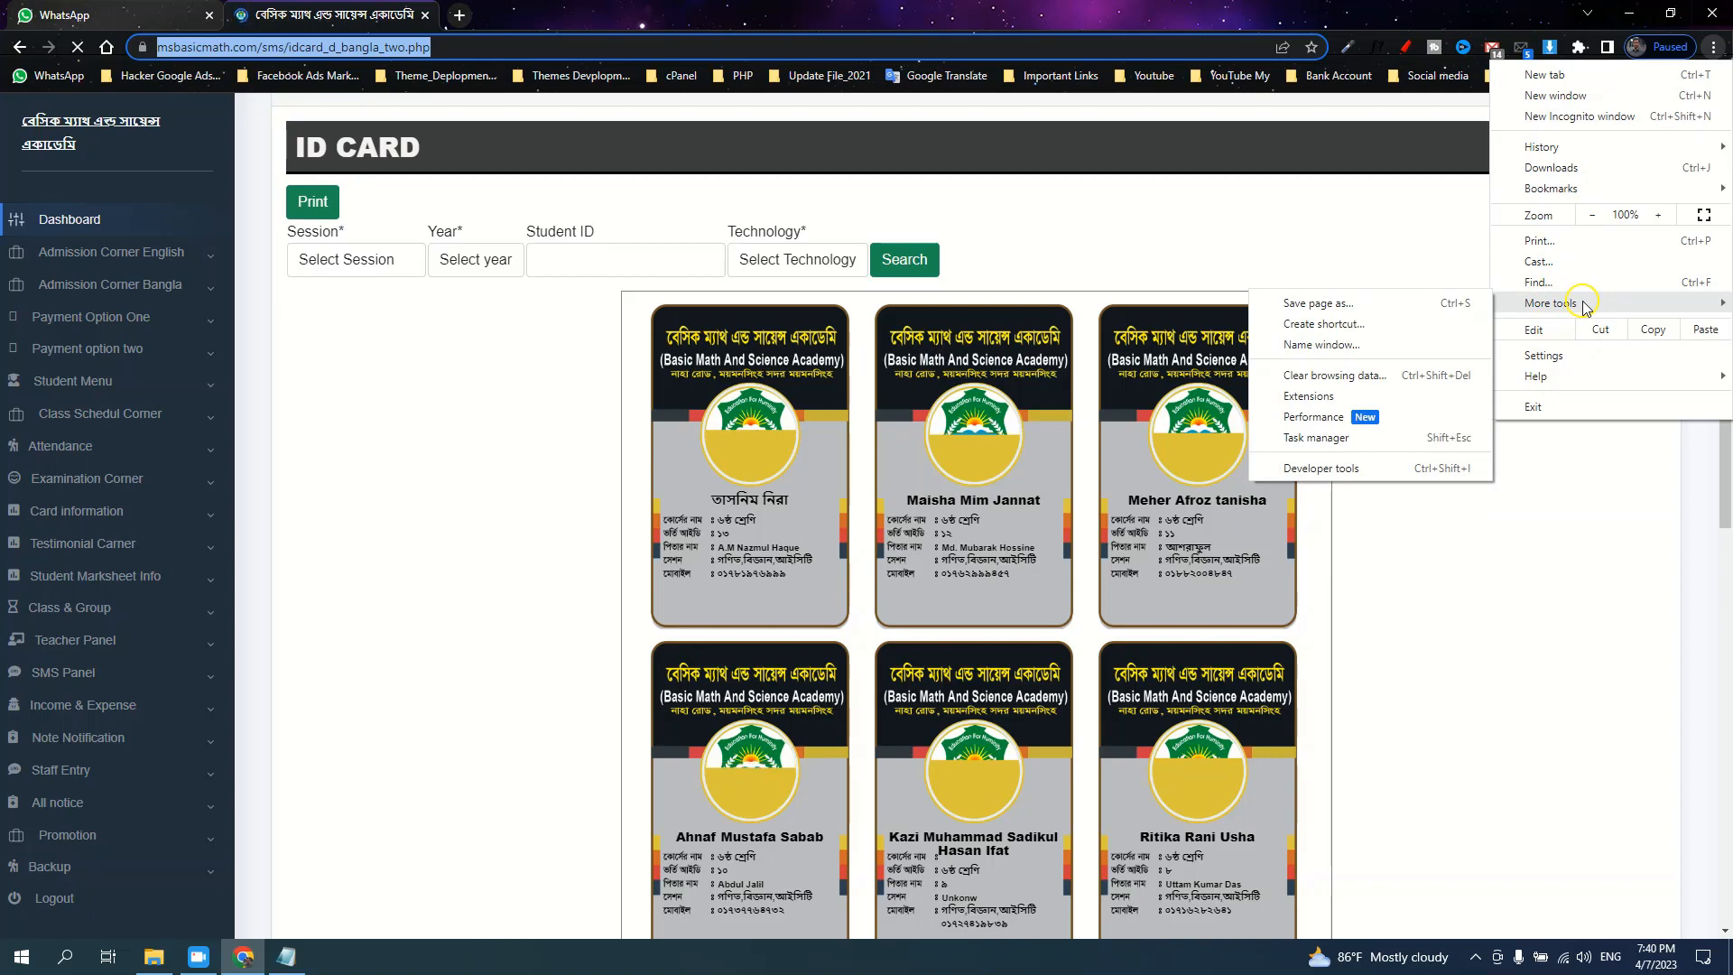
left_click(1413, 378)
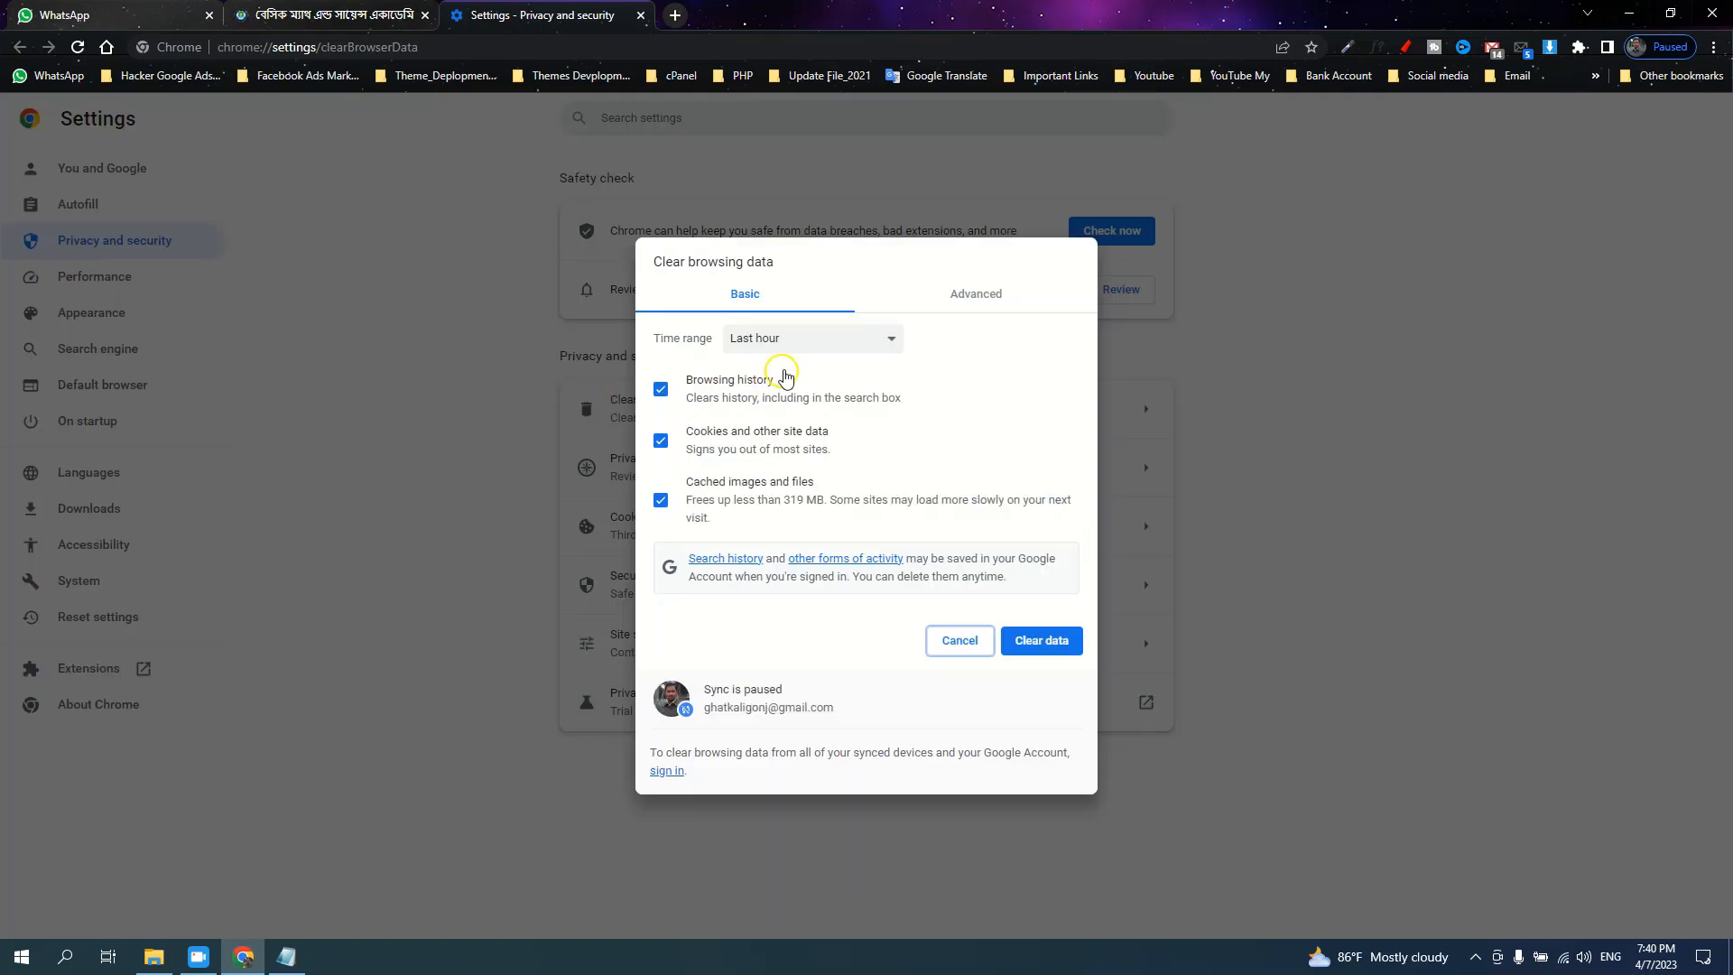
left_click(830, 349)
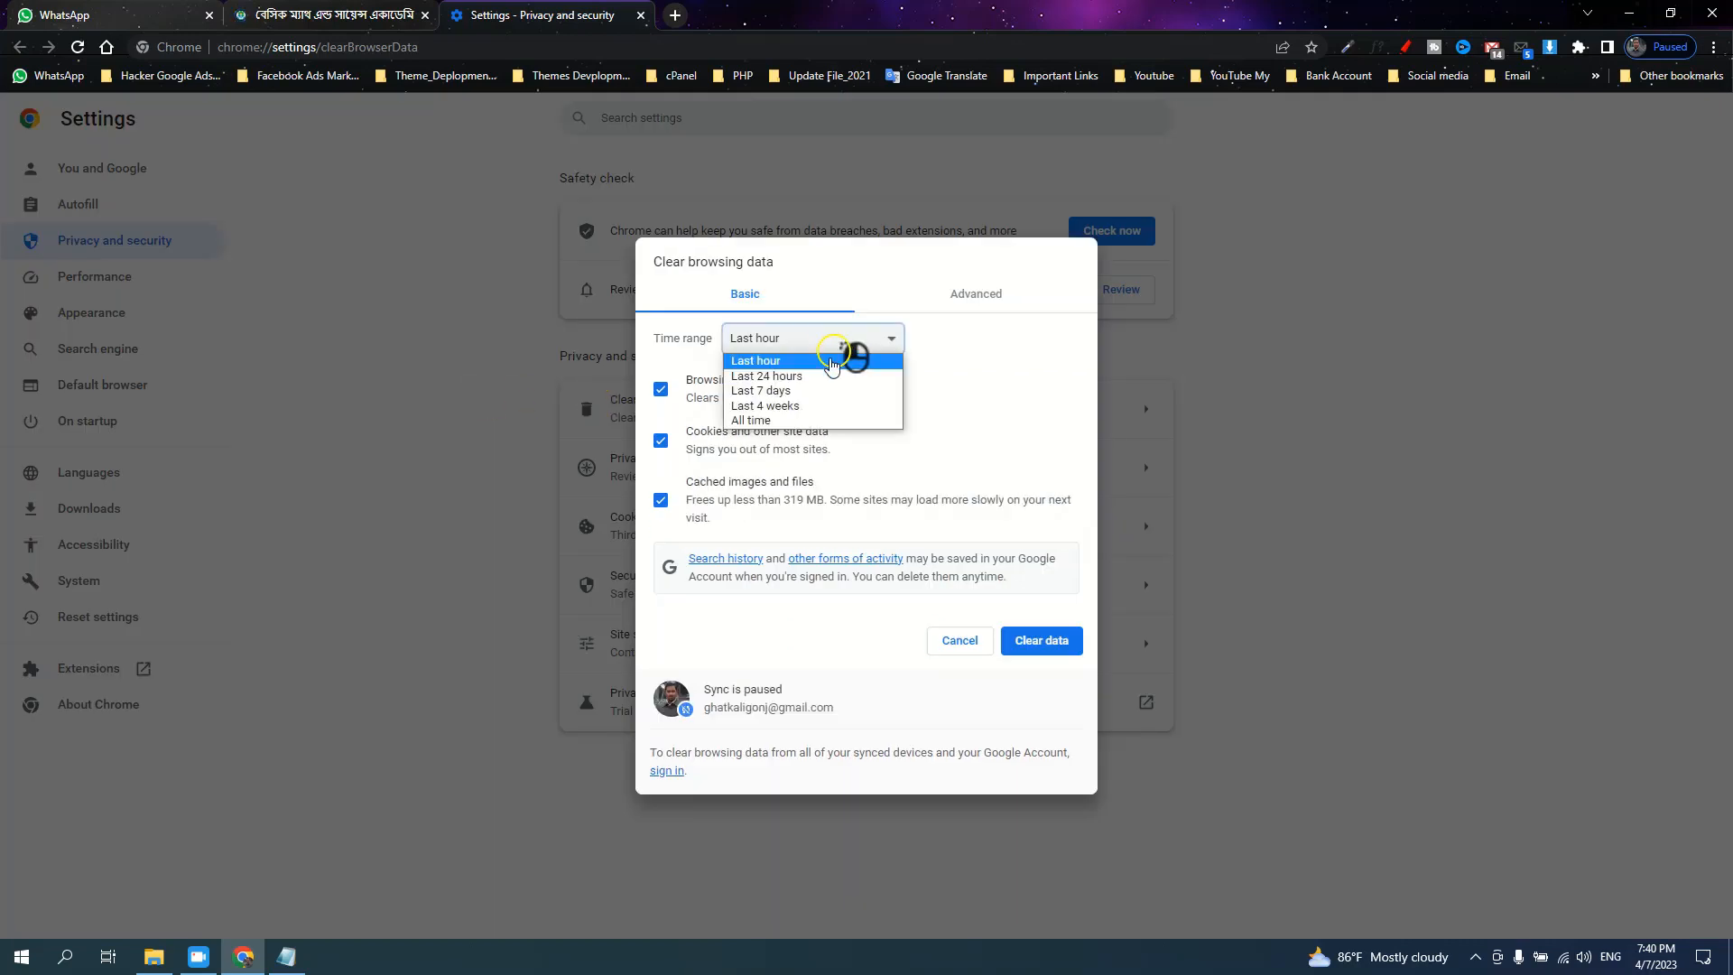
left_click(790, 425)
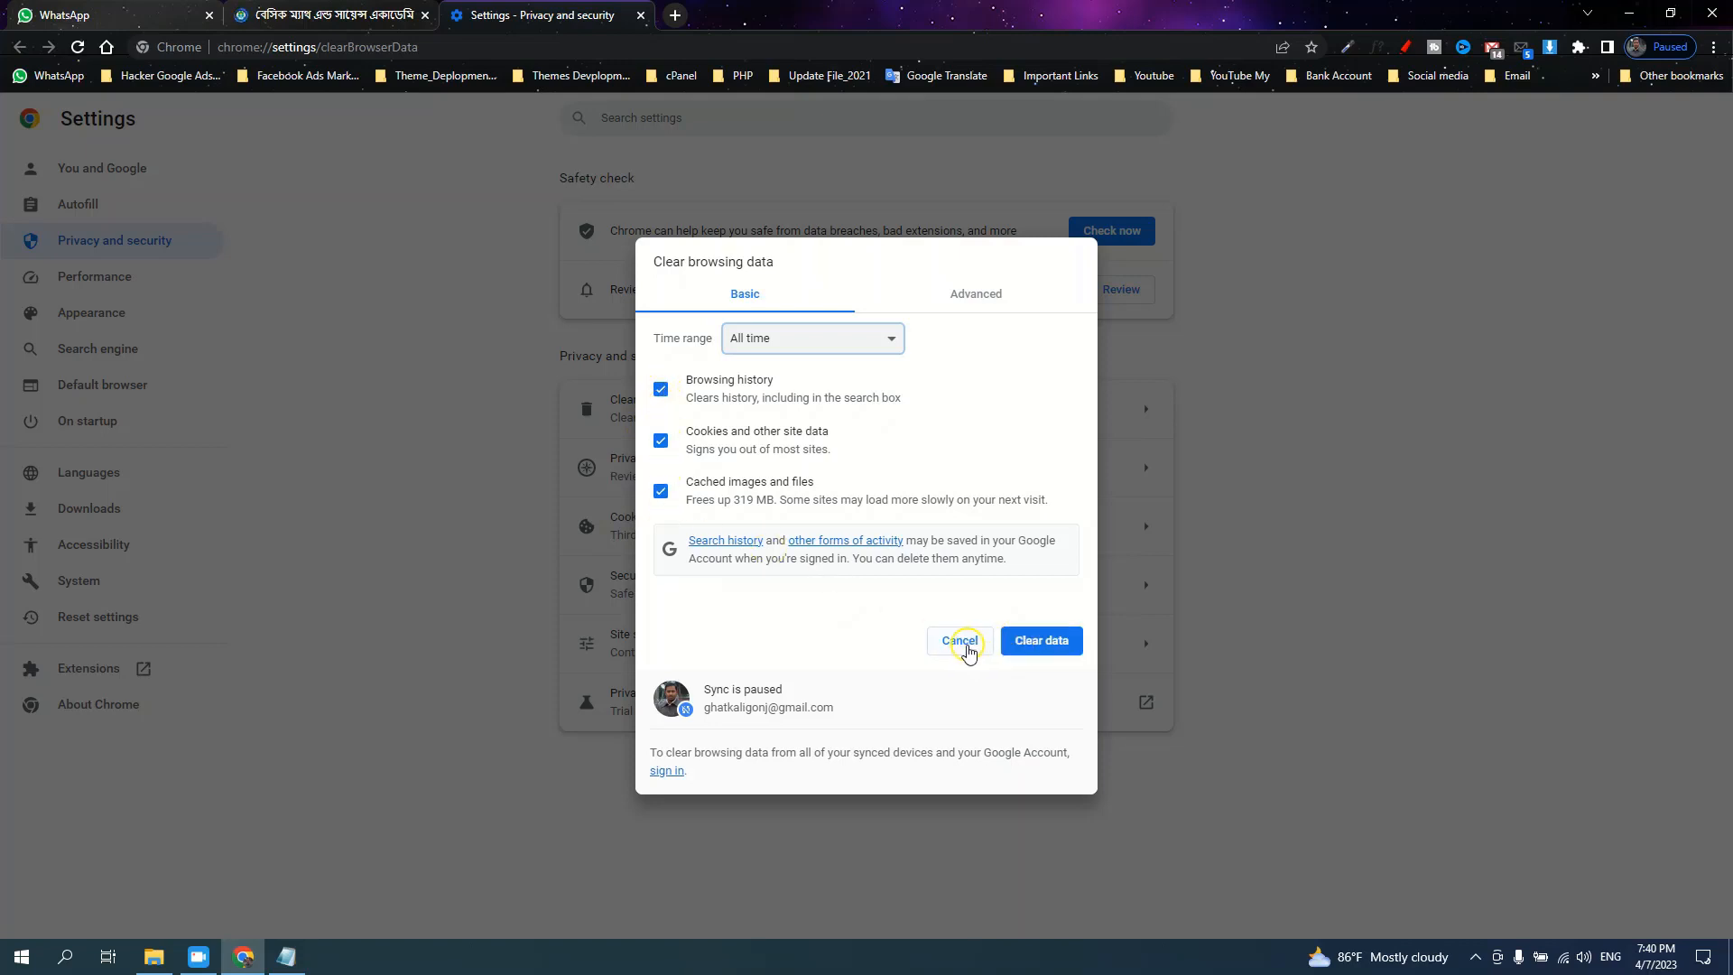
left_click(963, 644)
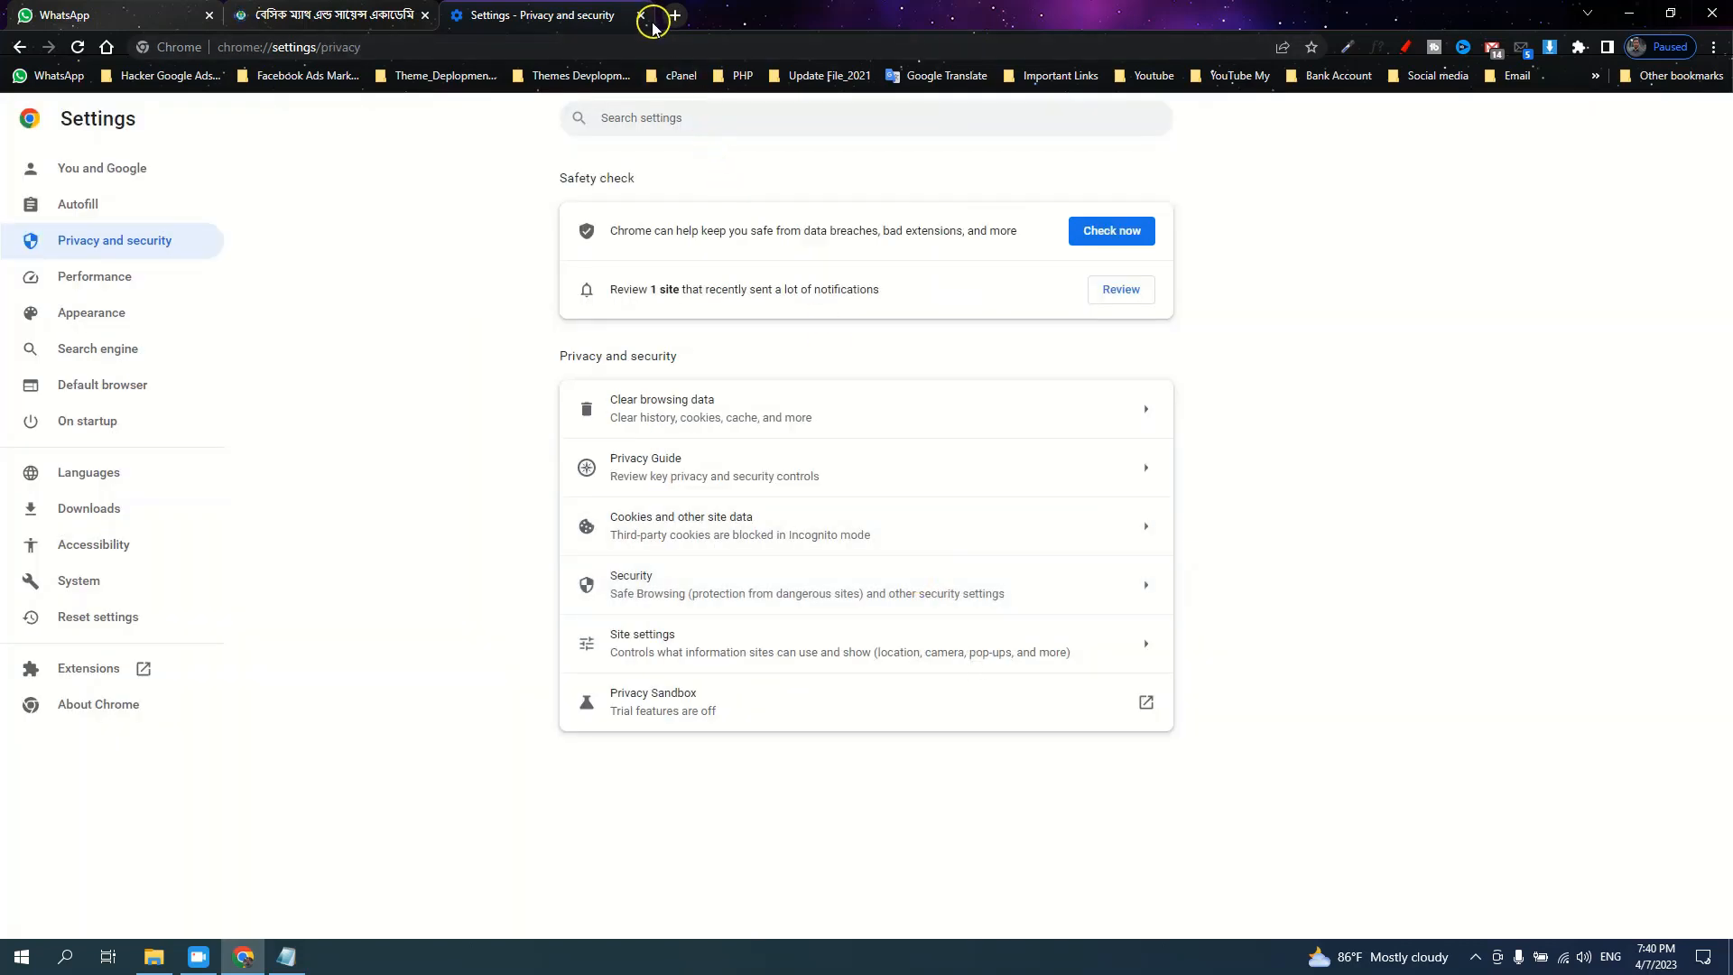
Close the settings tab and expand Card information to reach the Admit Card search page
left_click(641, 15)
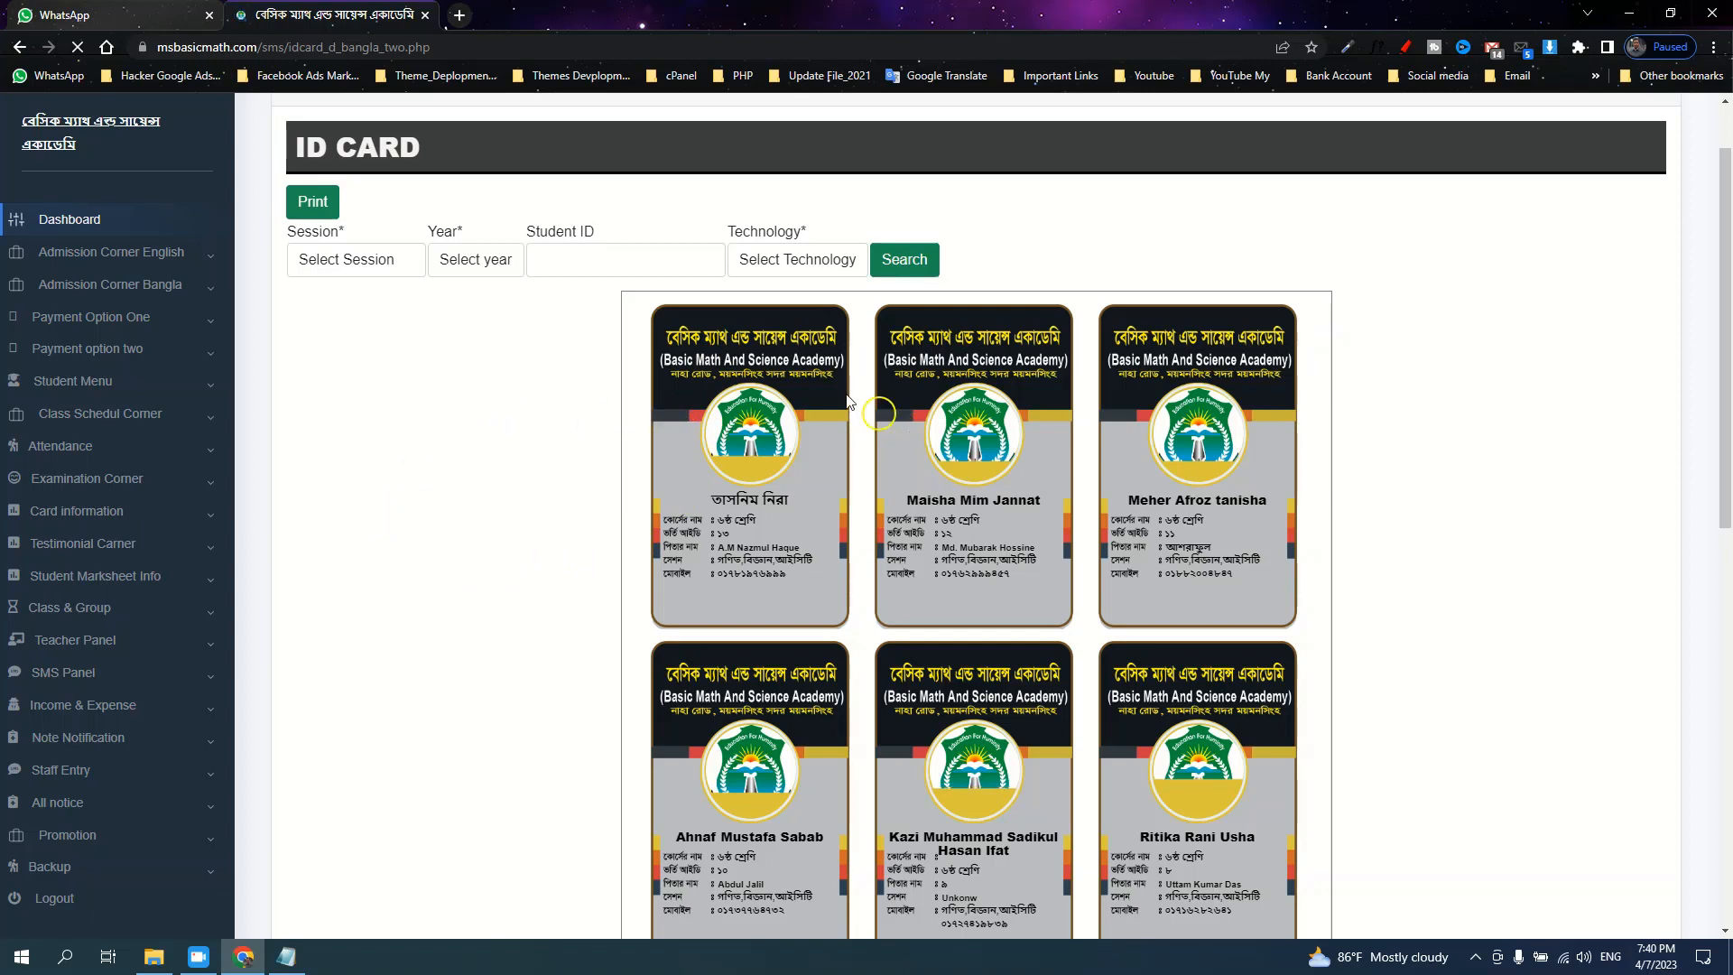
left_click(90, 517)
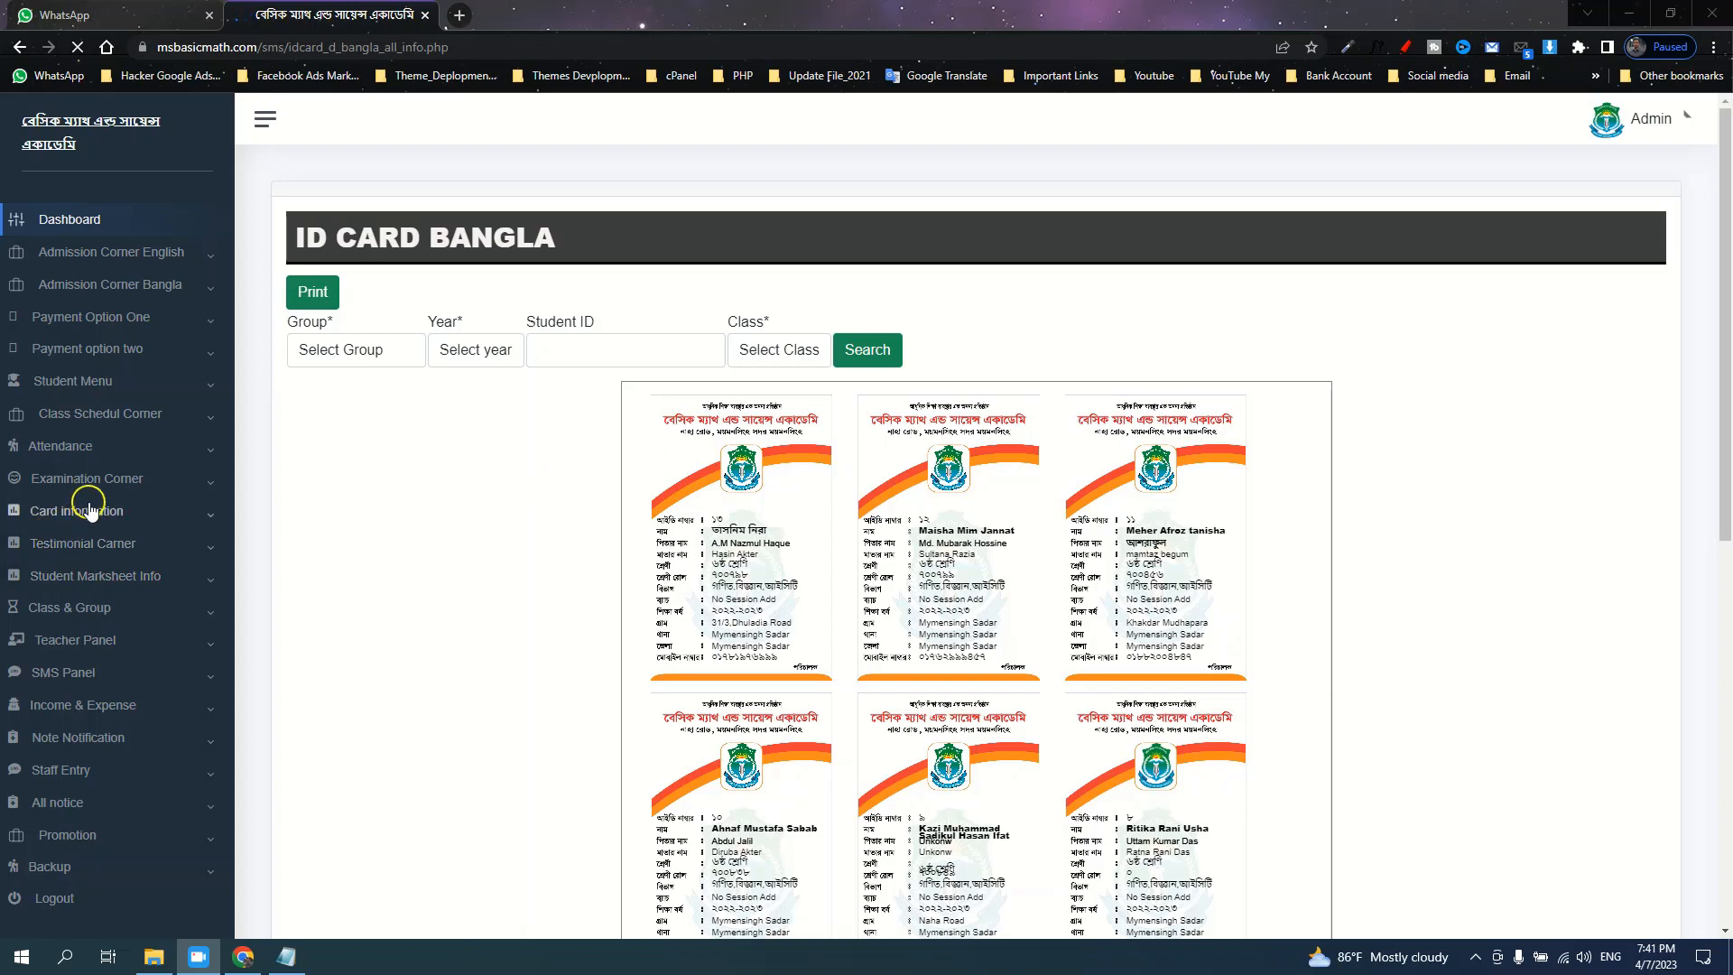
left_click(91, 511)
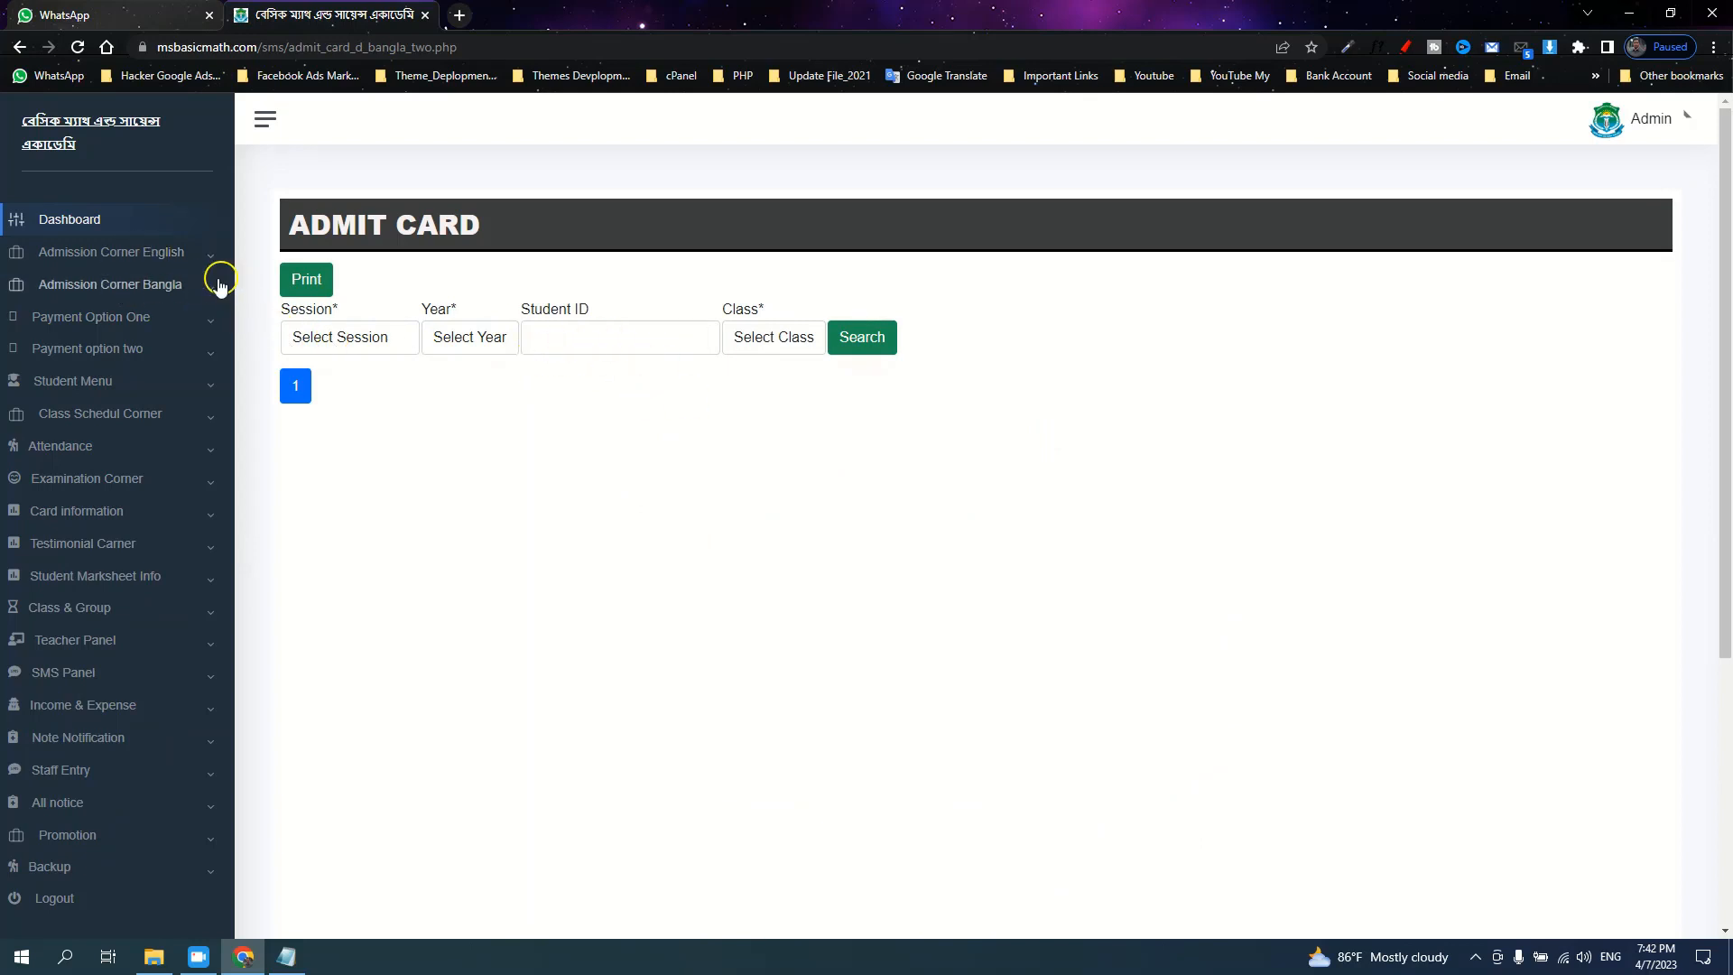
View the Bangla Update Student list, then open Examination Corner's Add Registration Number page
left_click(165, 287)
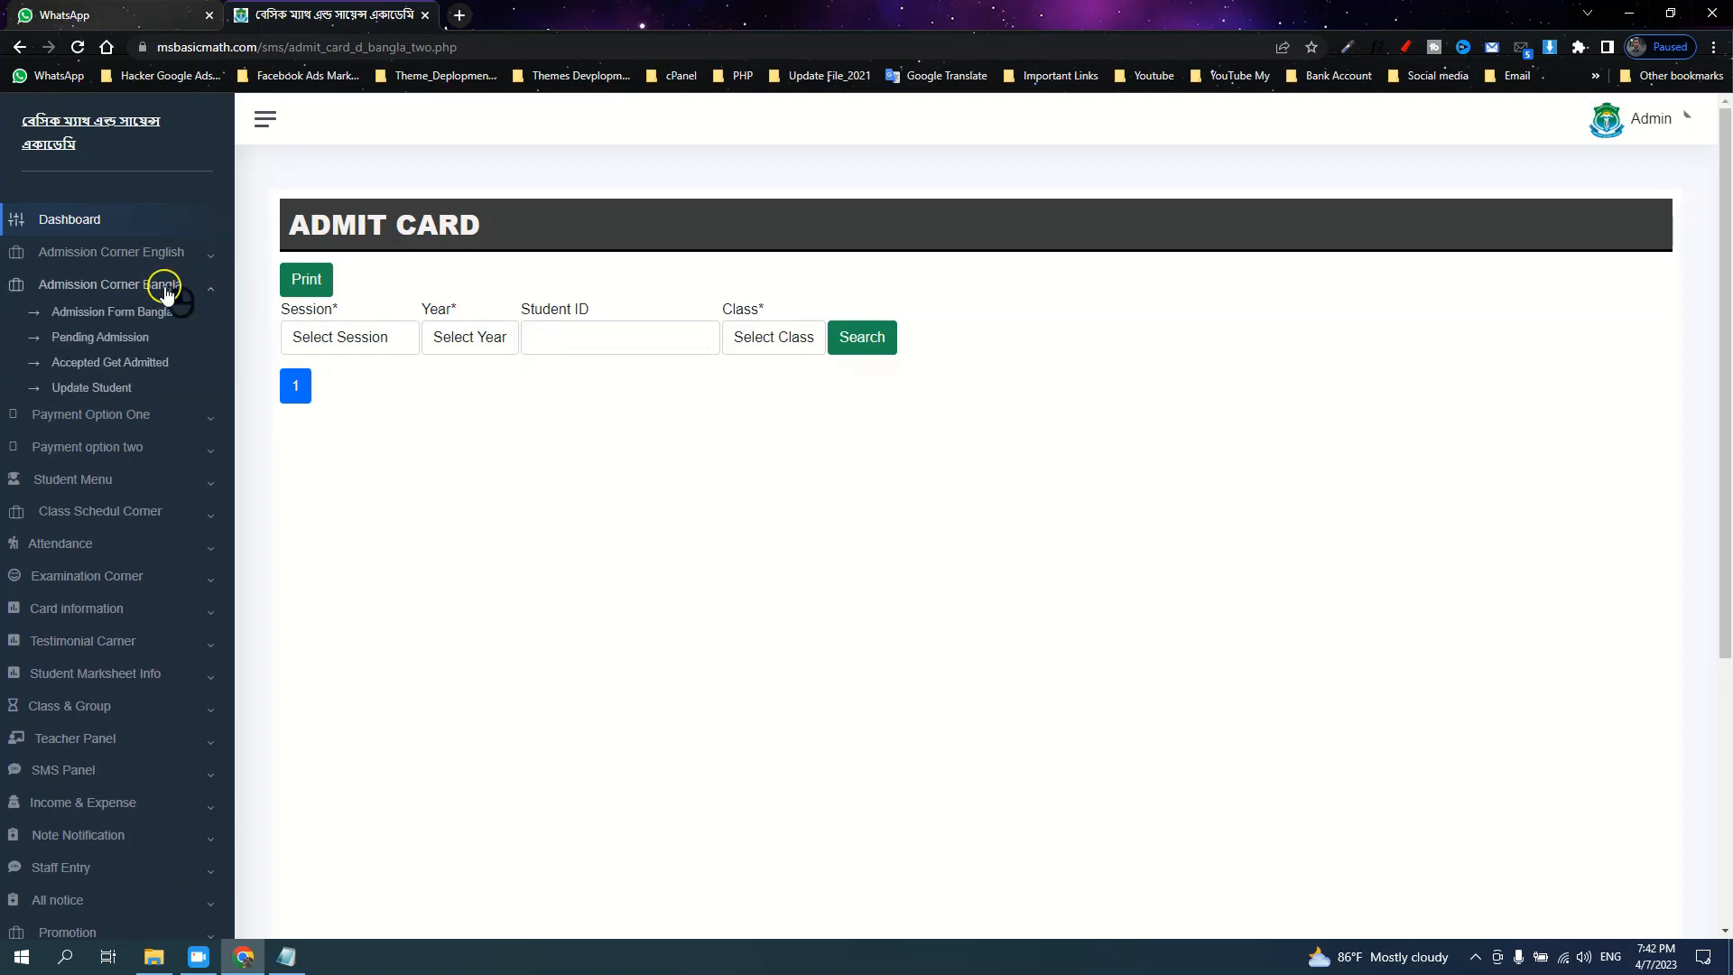
left_click(118, 388)
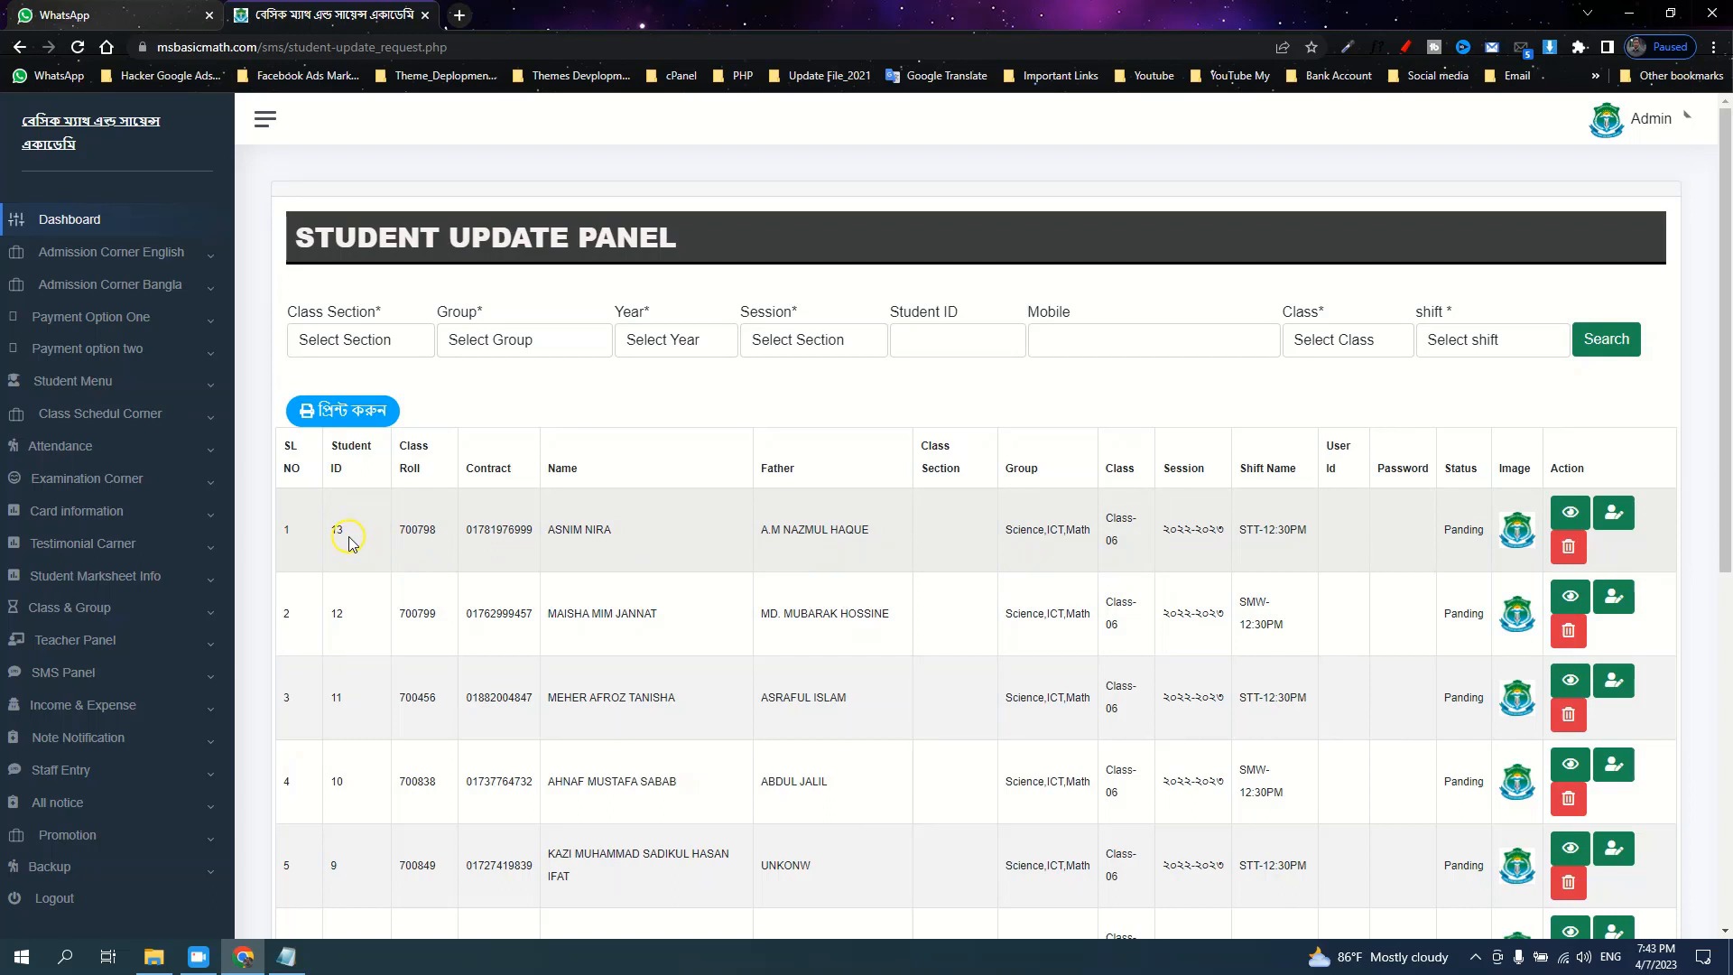
left_click(110, 478)
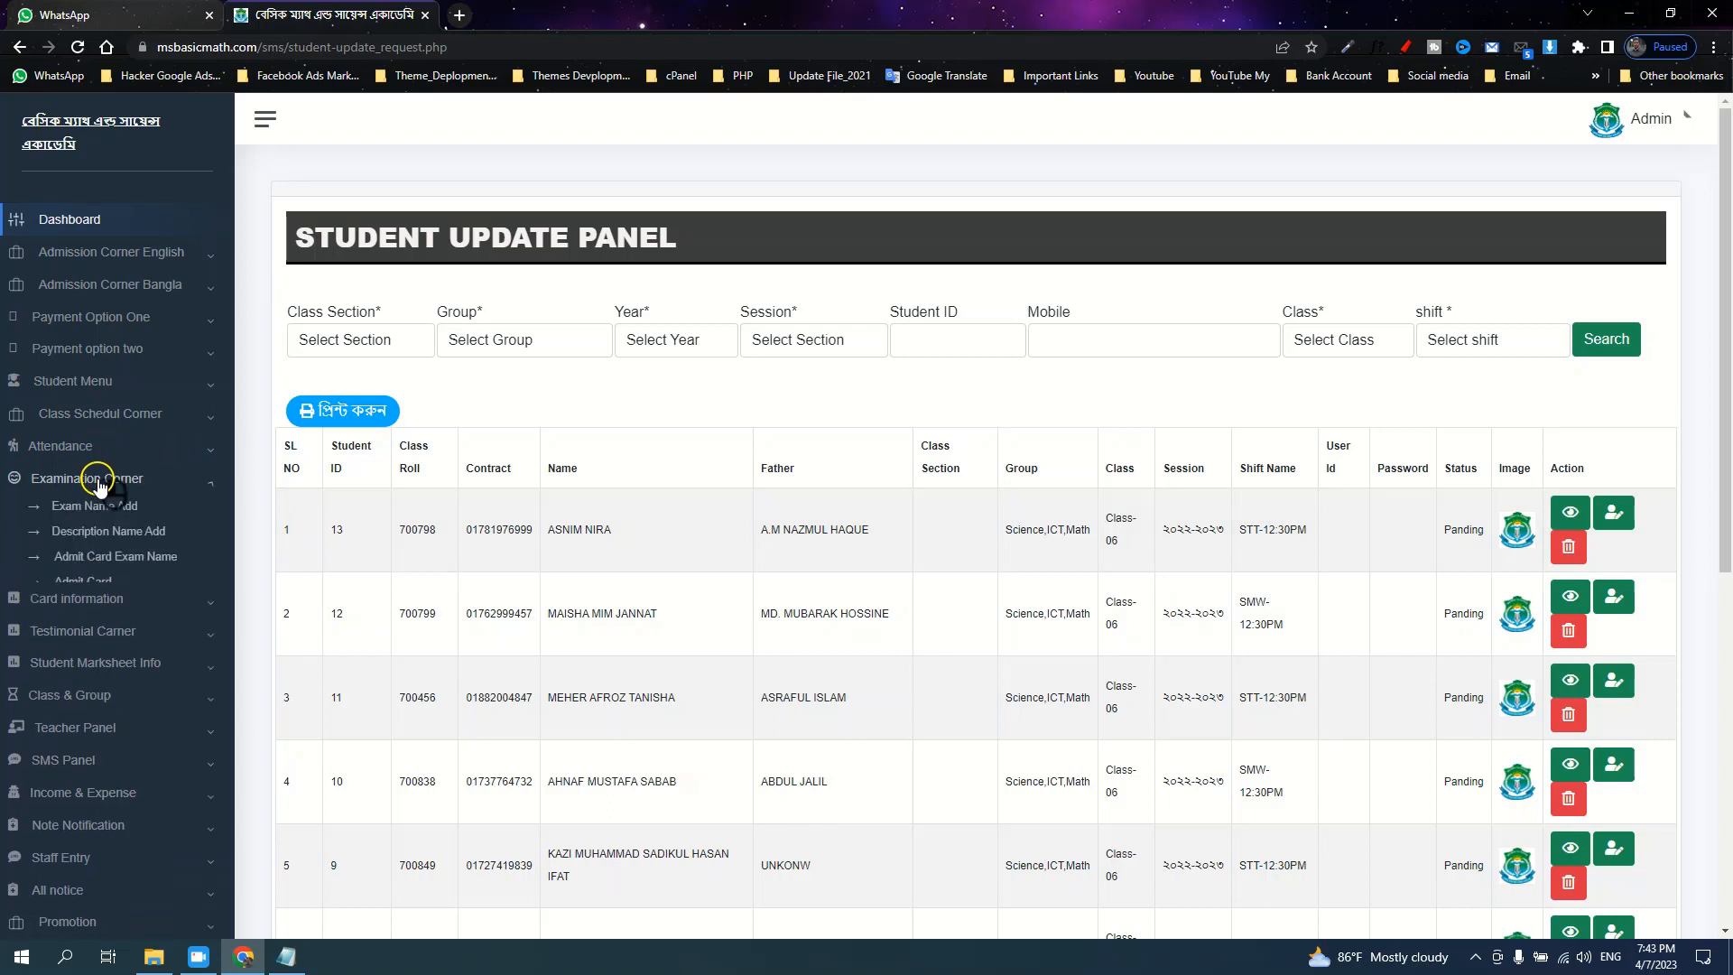
left_click(146, 614)
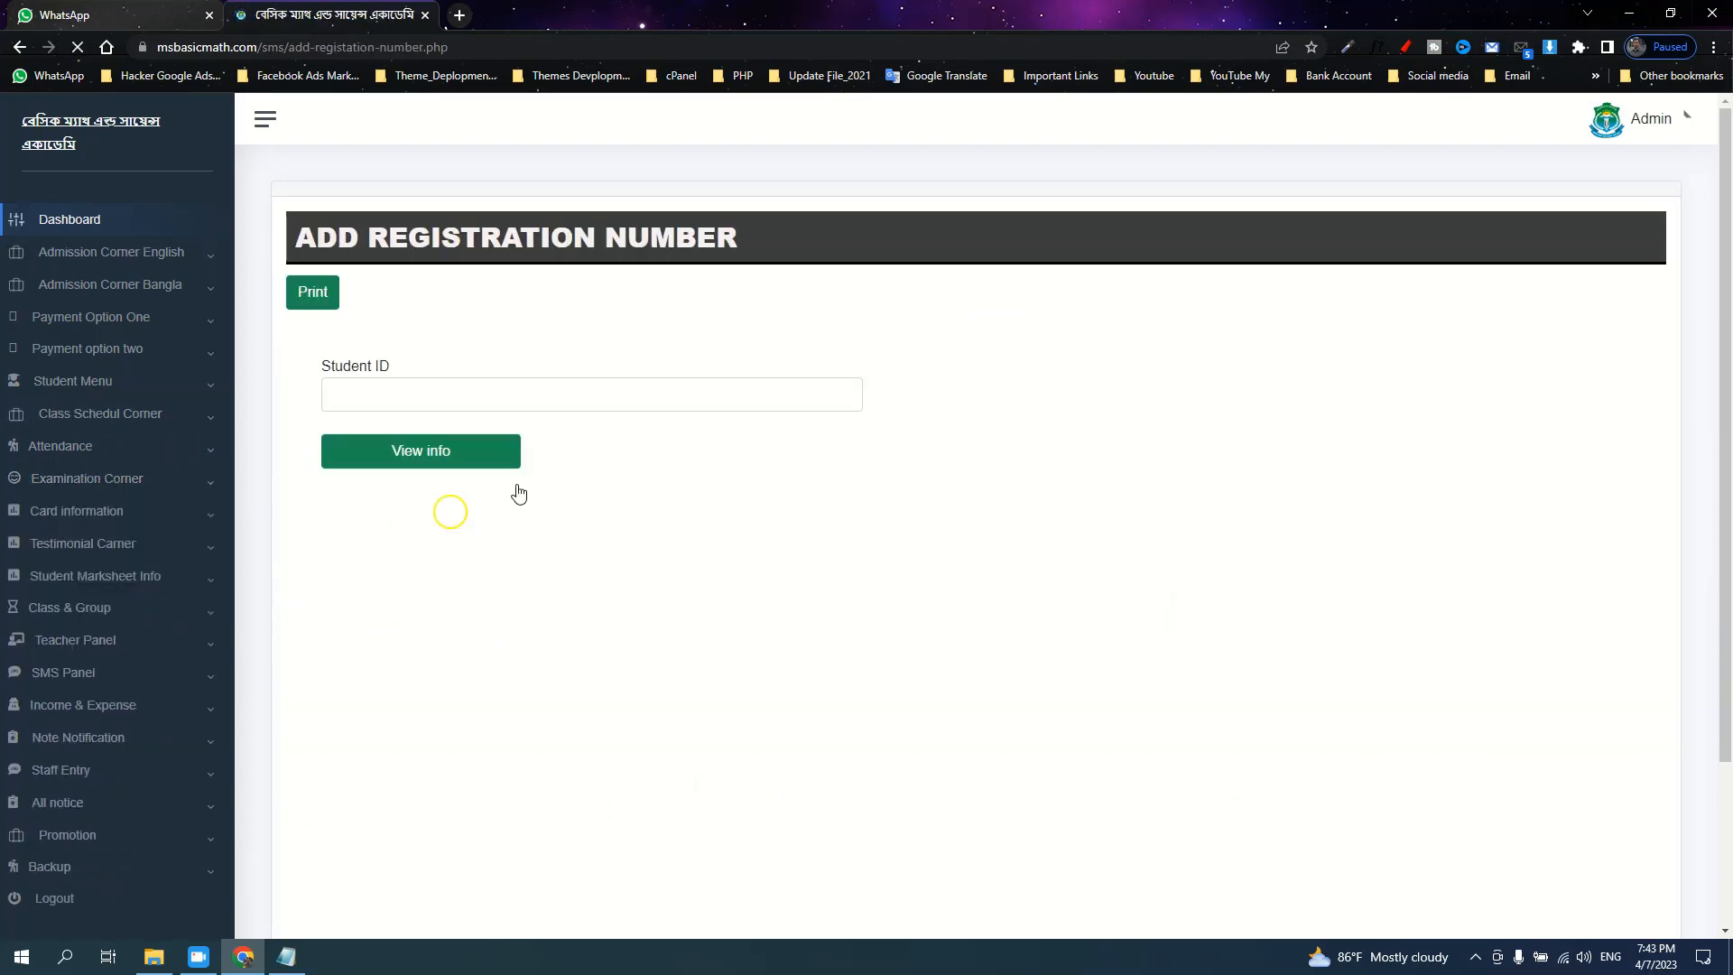
Save registration number 0000 for student ID 13
left_click(503, 402)
type("13")
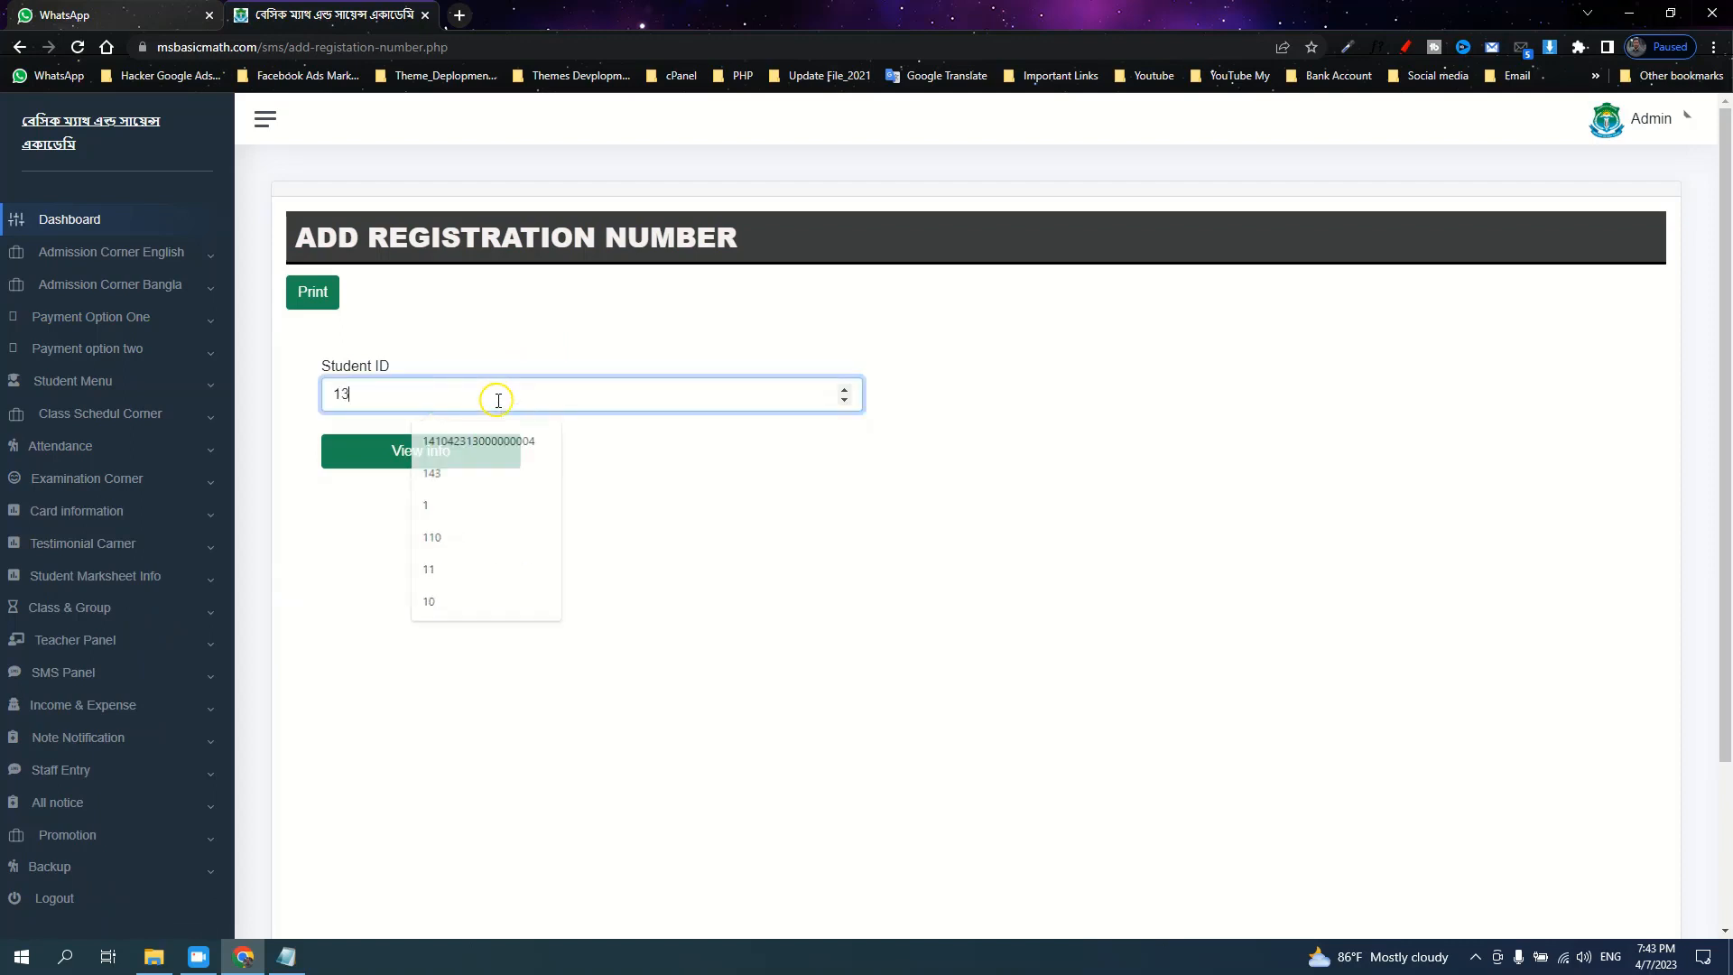
key("Return")
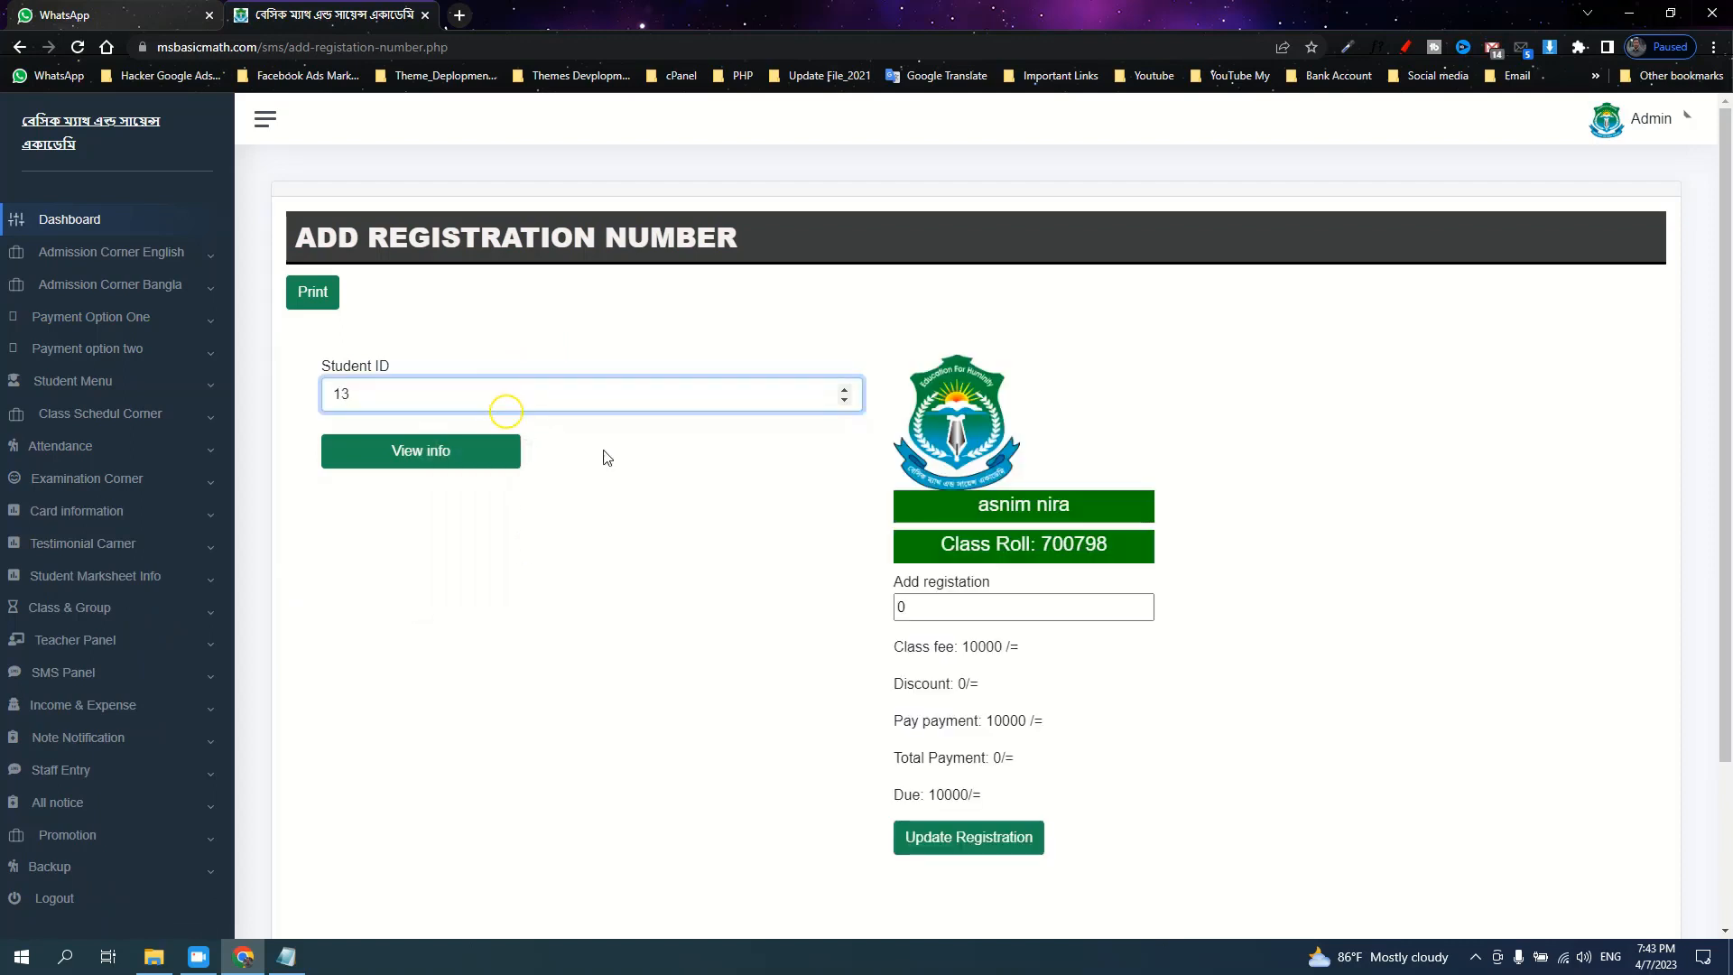
left_click(896, 609)
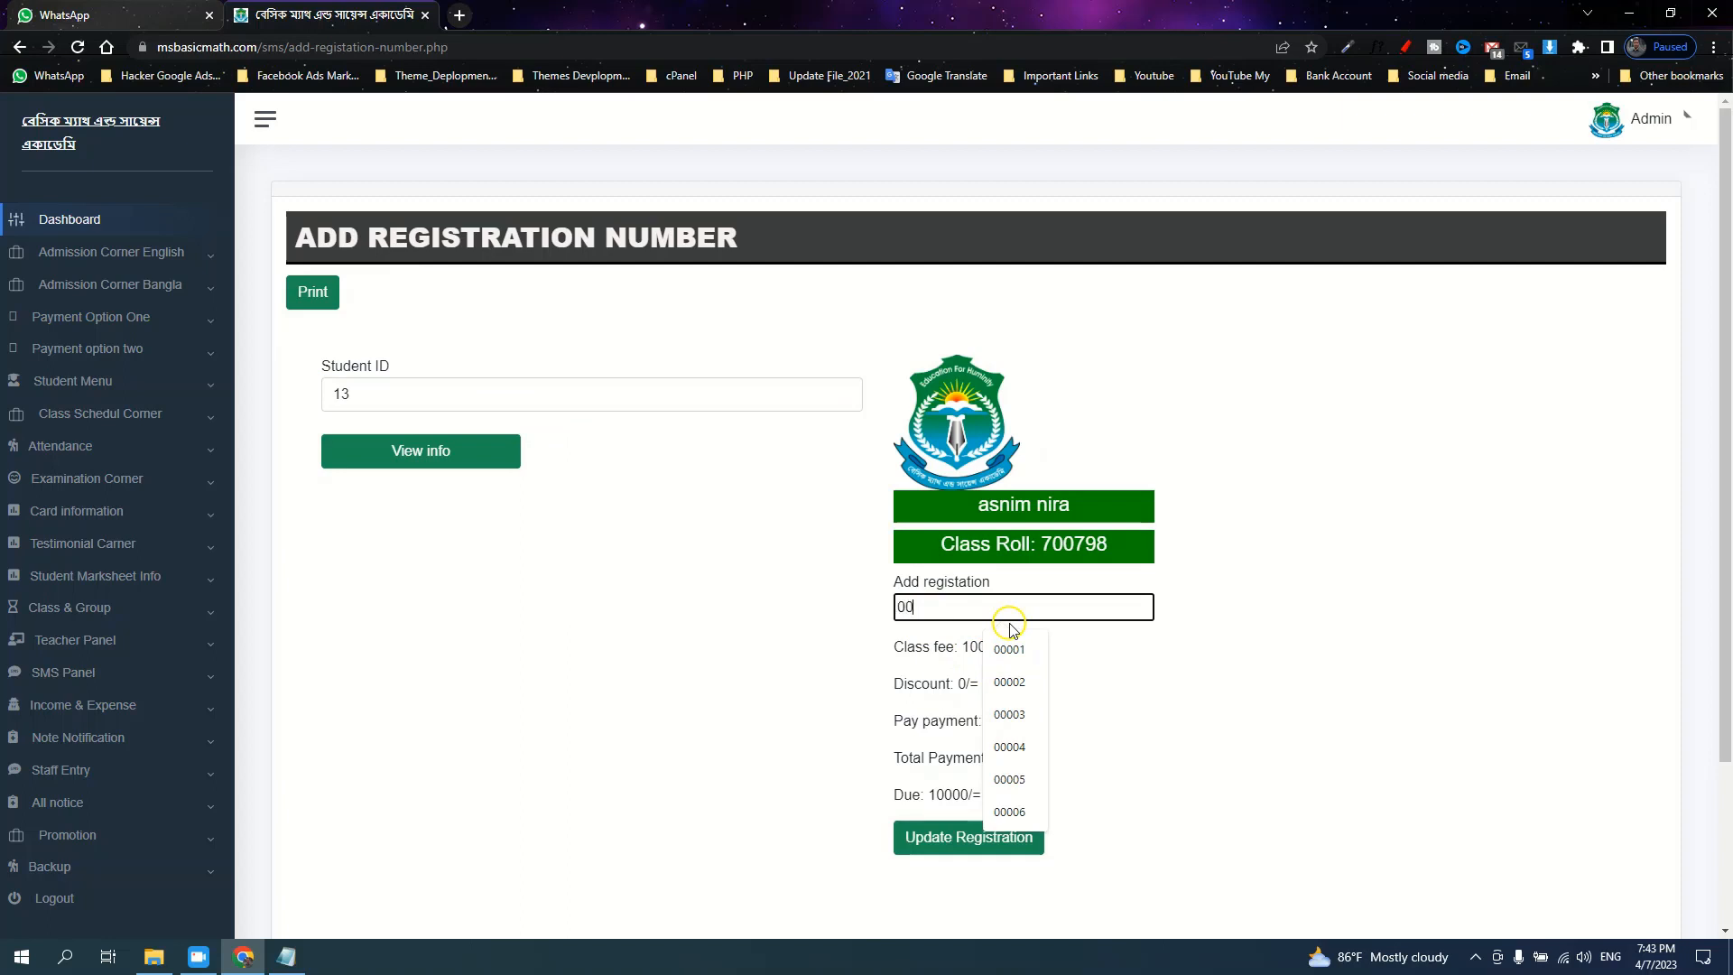
type("0000")
left_click(921, 838)
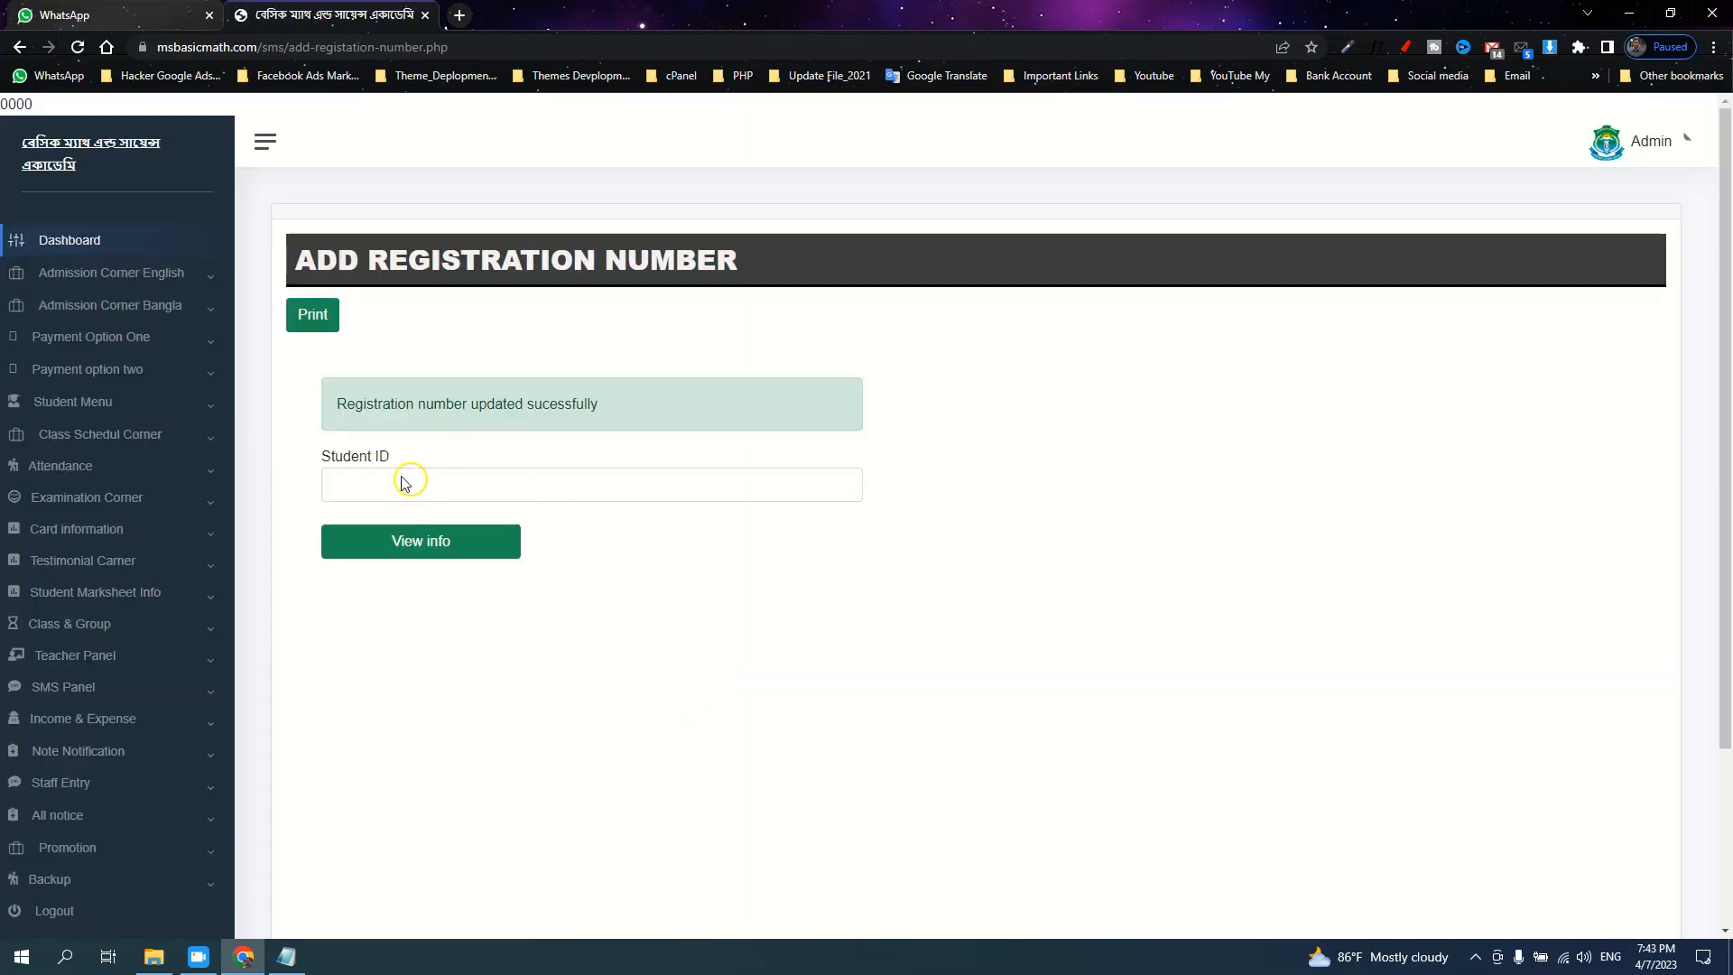
Search the Admit Card page for student ID 13
left_click(73, 530)
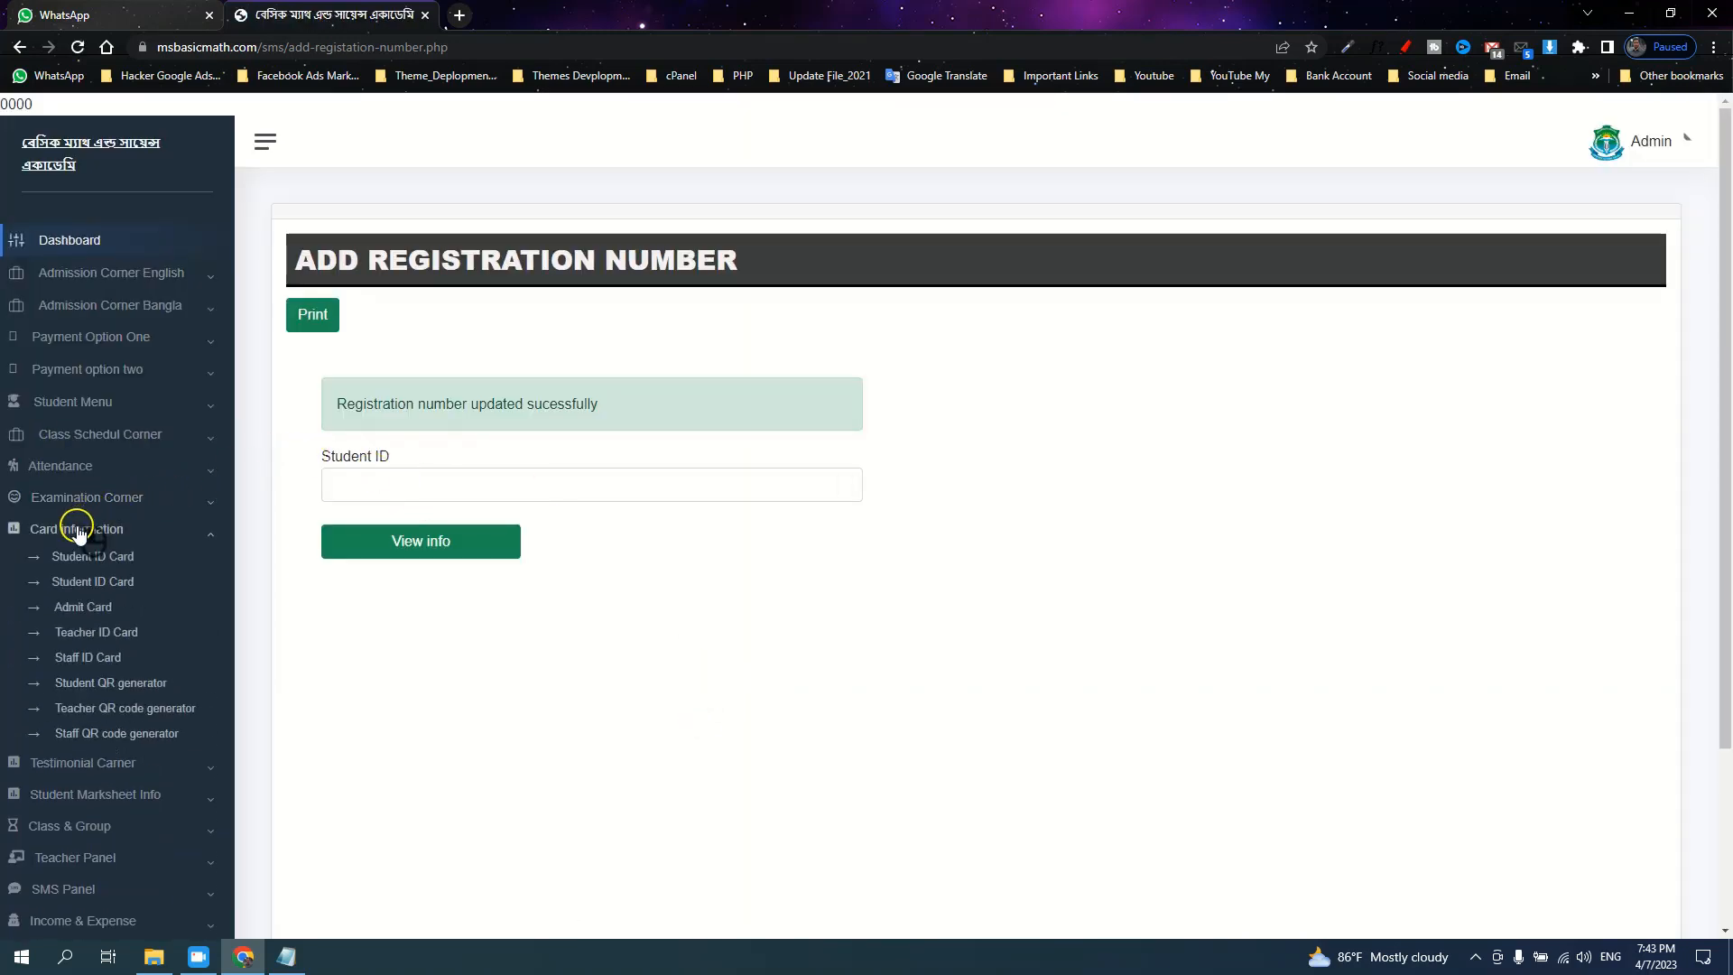
left_click(92, 536)
left_click(86, 500)
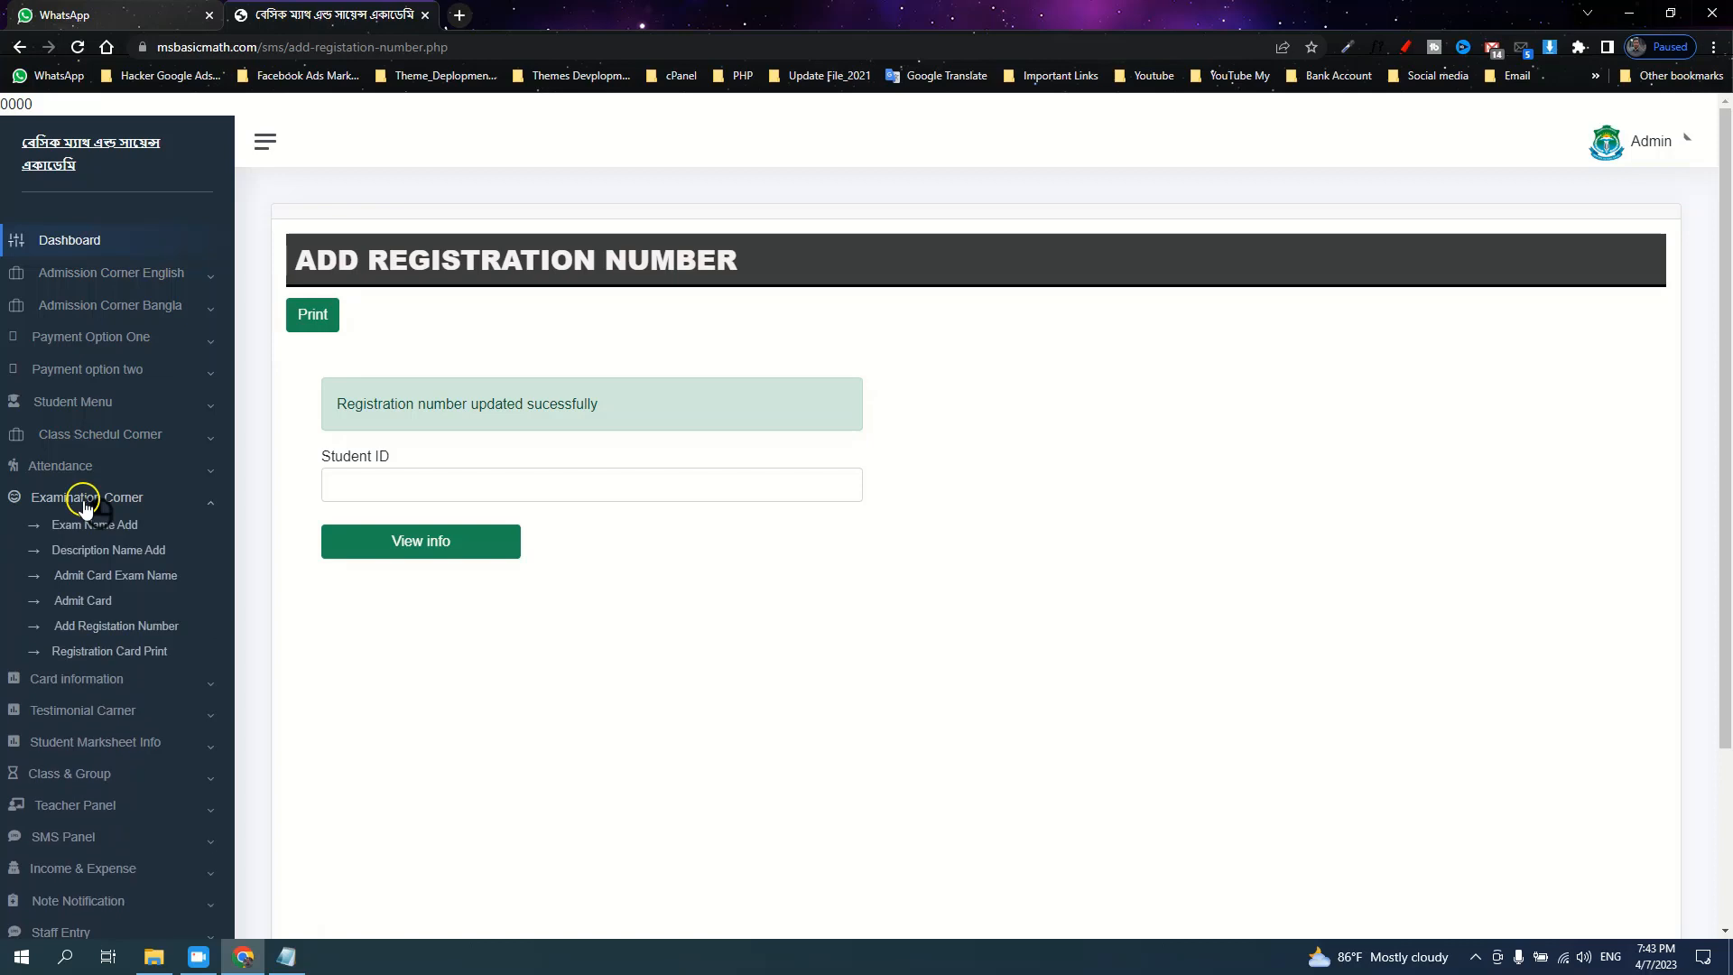
left_click(67, 603)
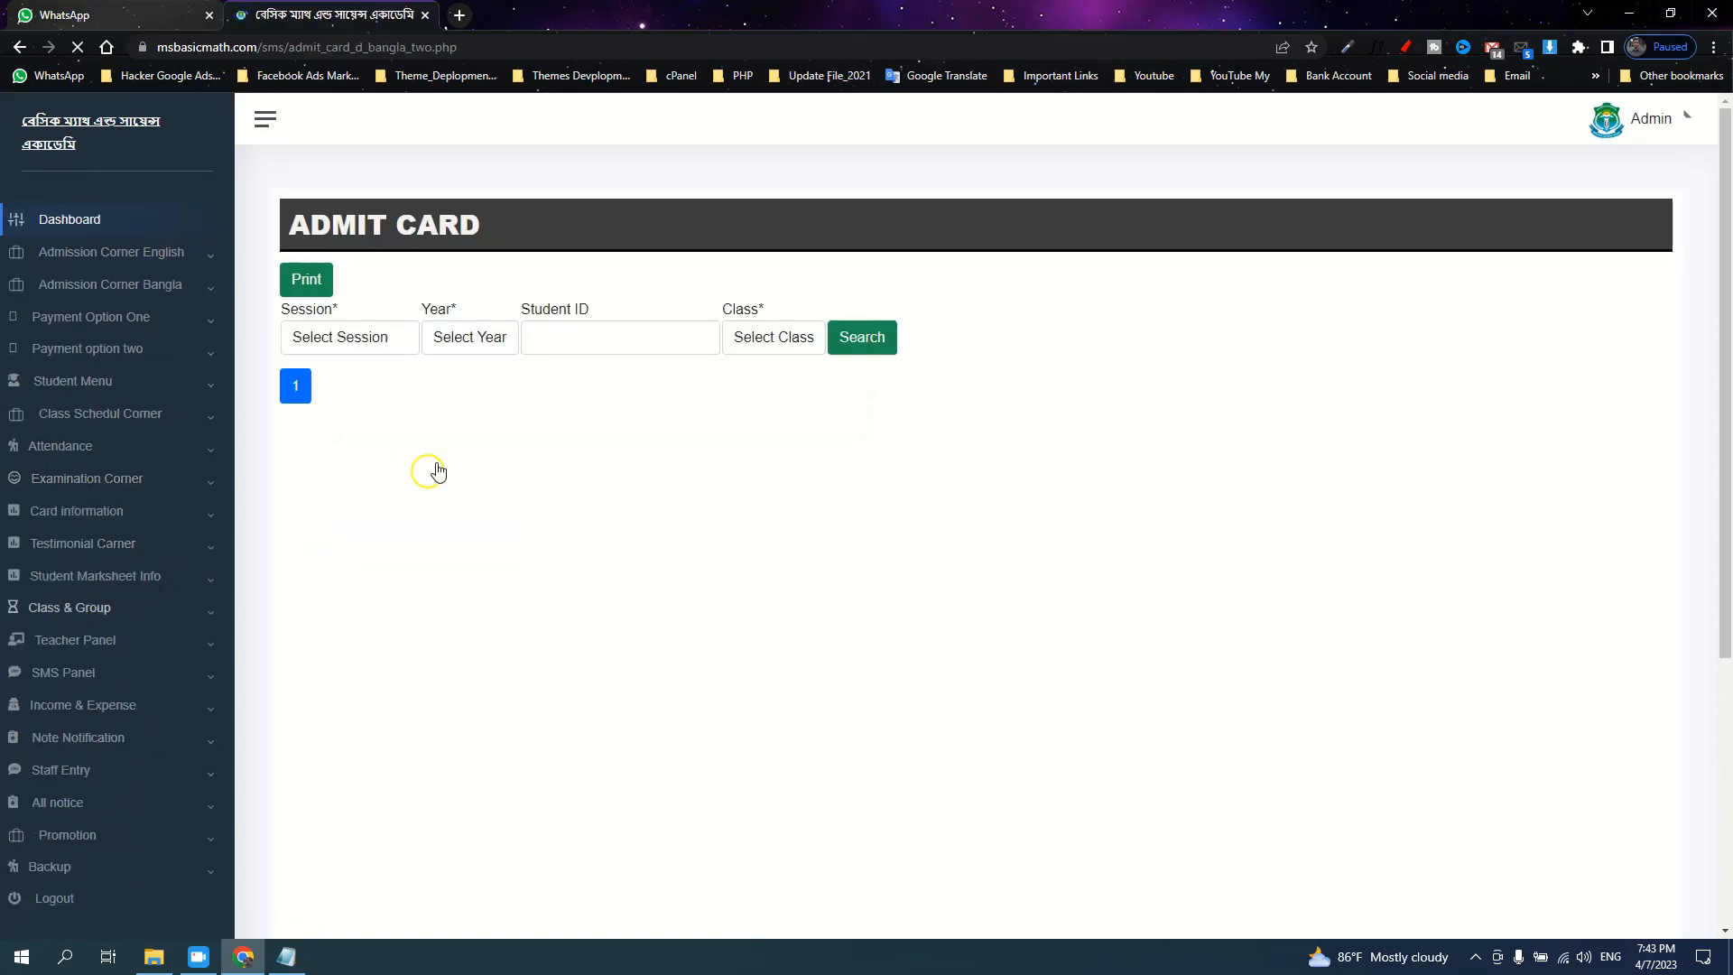
left_click(555, 346)
type("13")
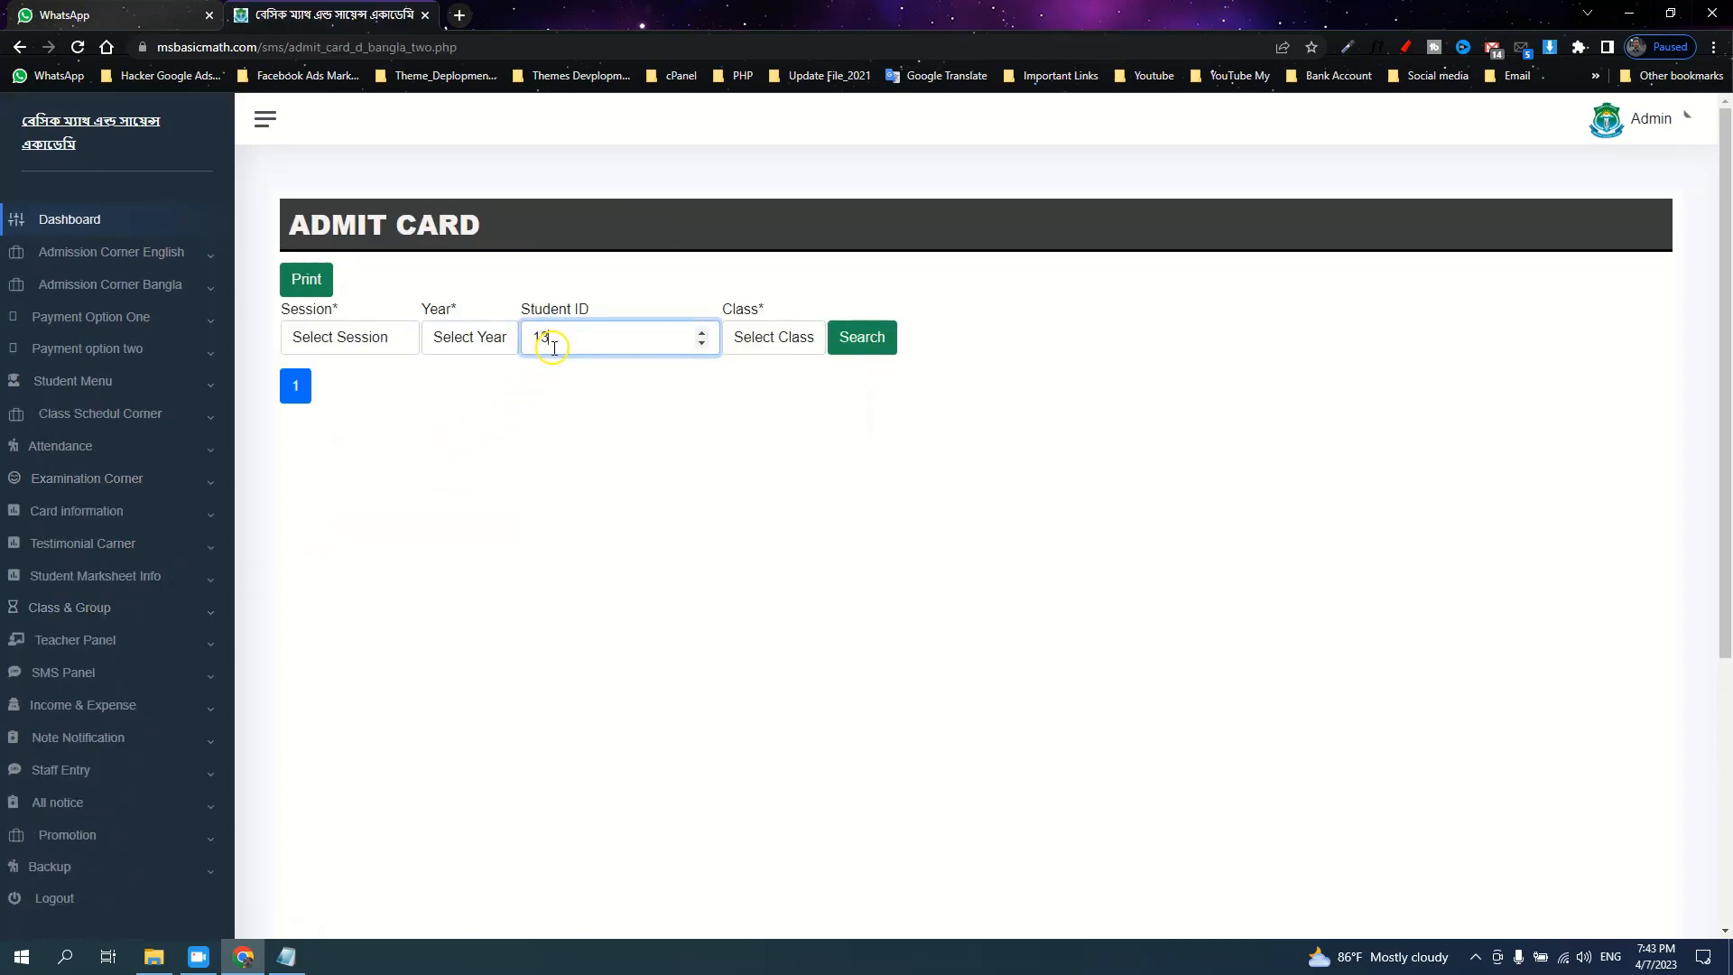
left_click(853, 351)
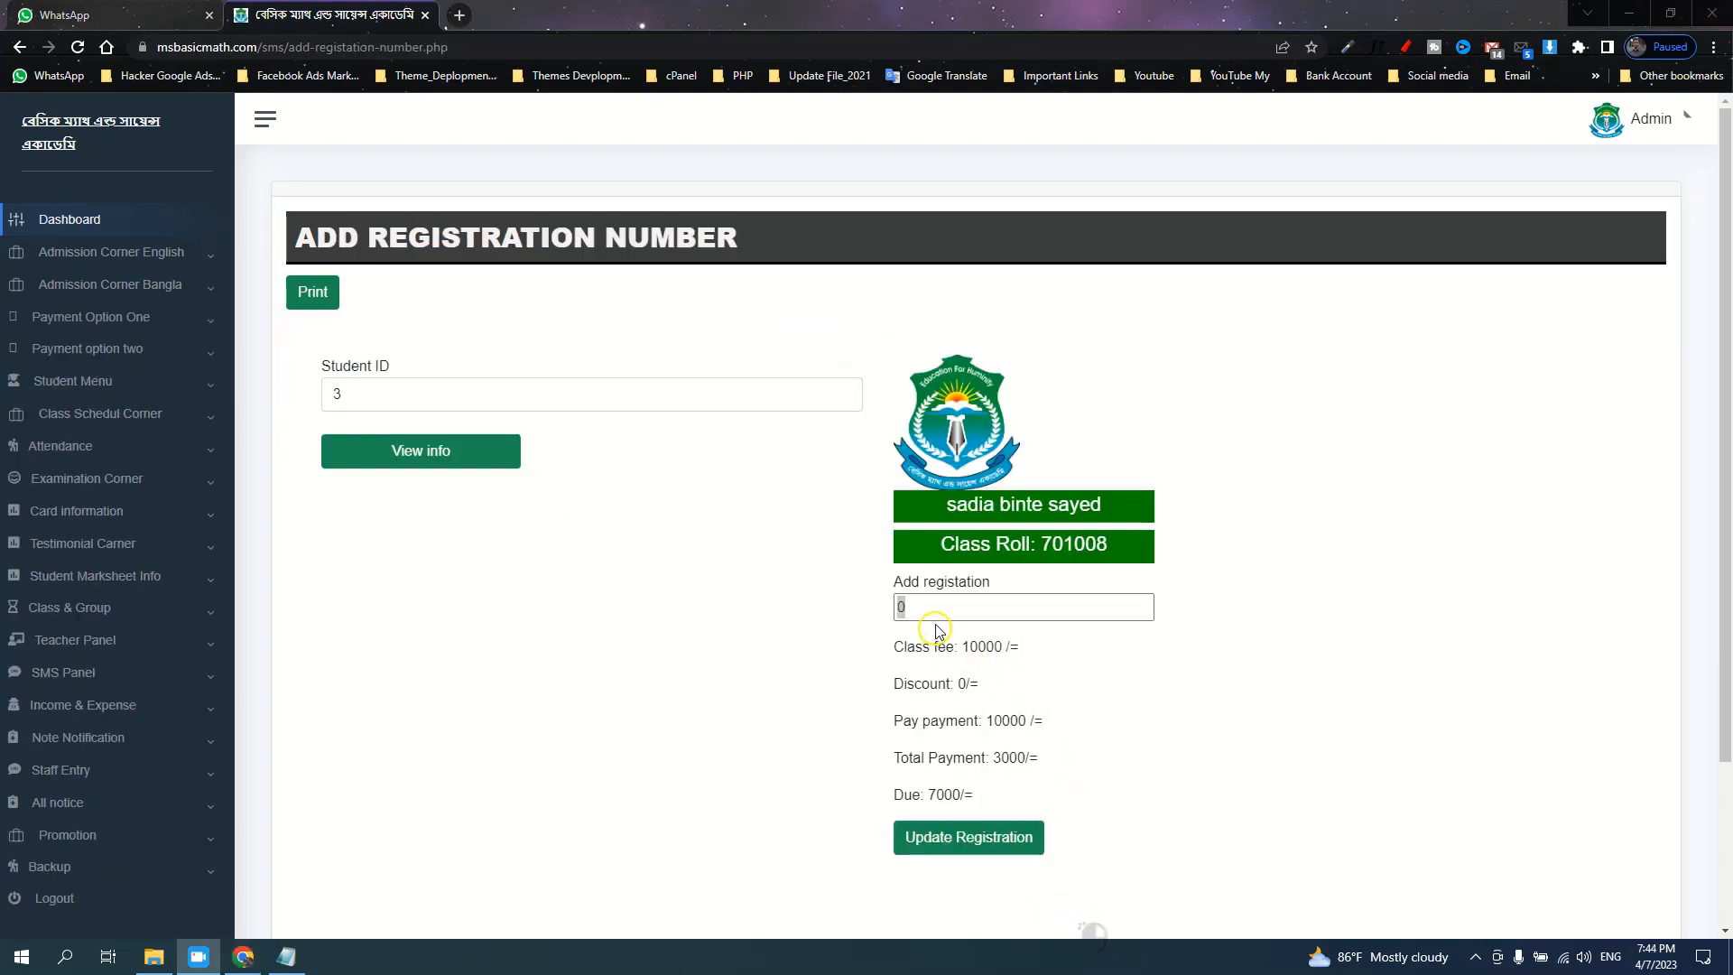
Change the registration number to 1010 and save it
double_click(939, 610)
left_click(937, 611)
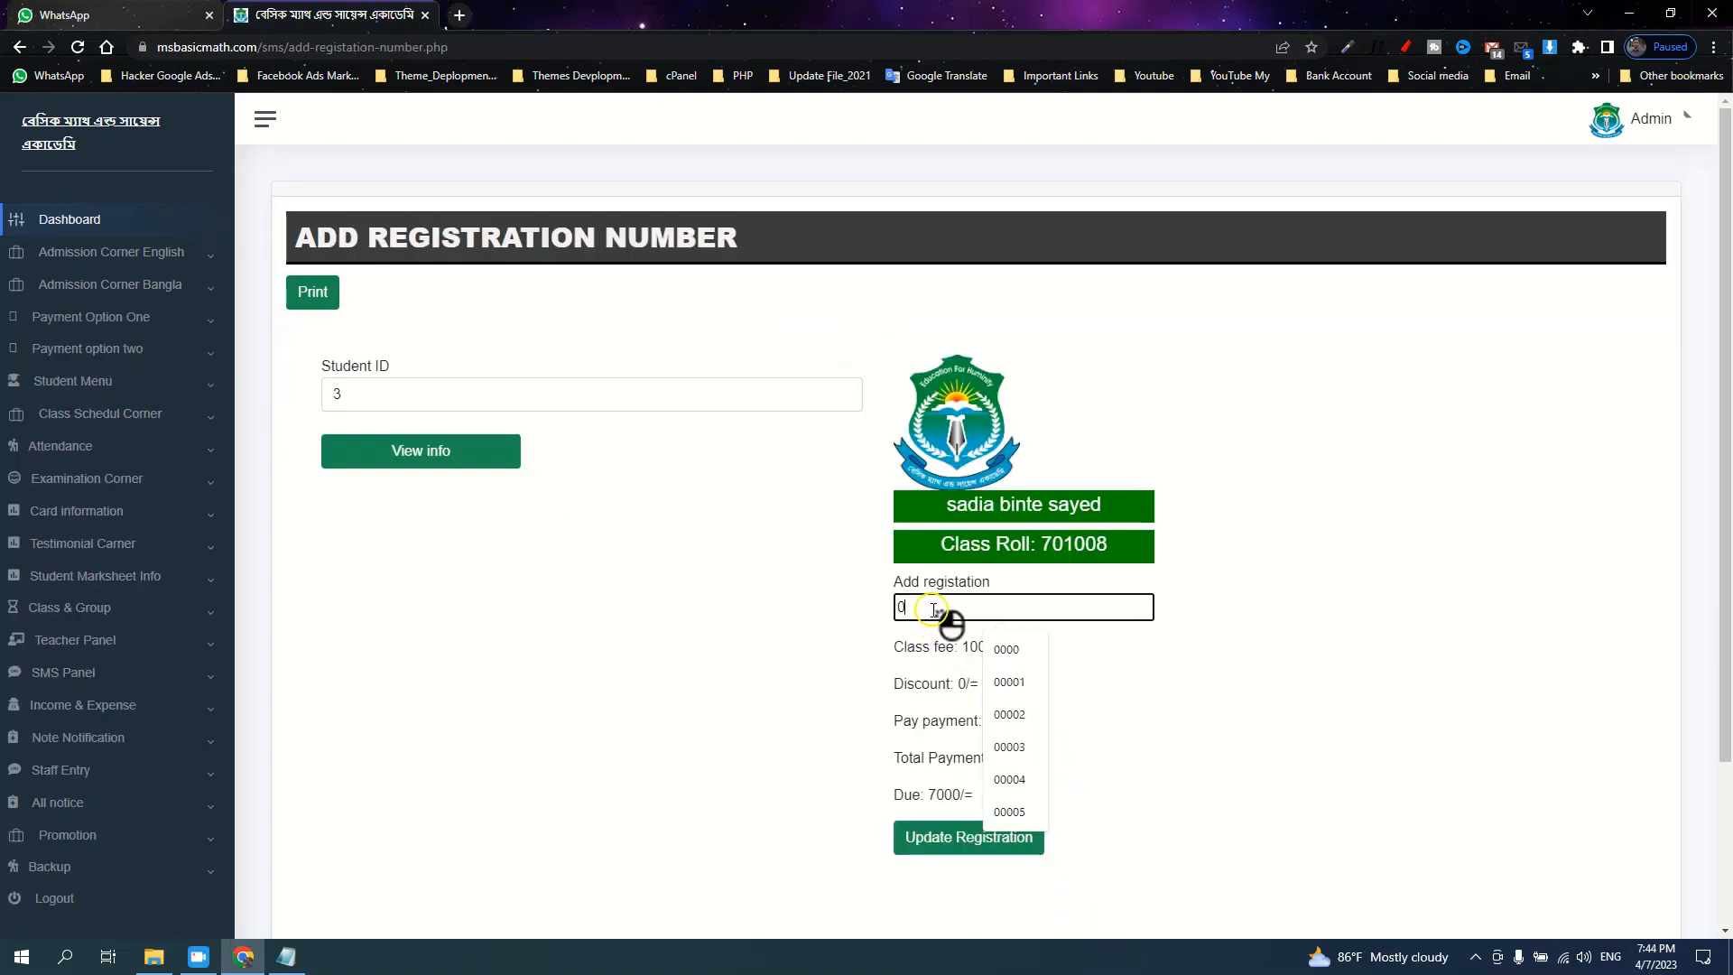
left_click_drag(929, 610, 886, 609)
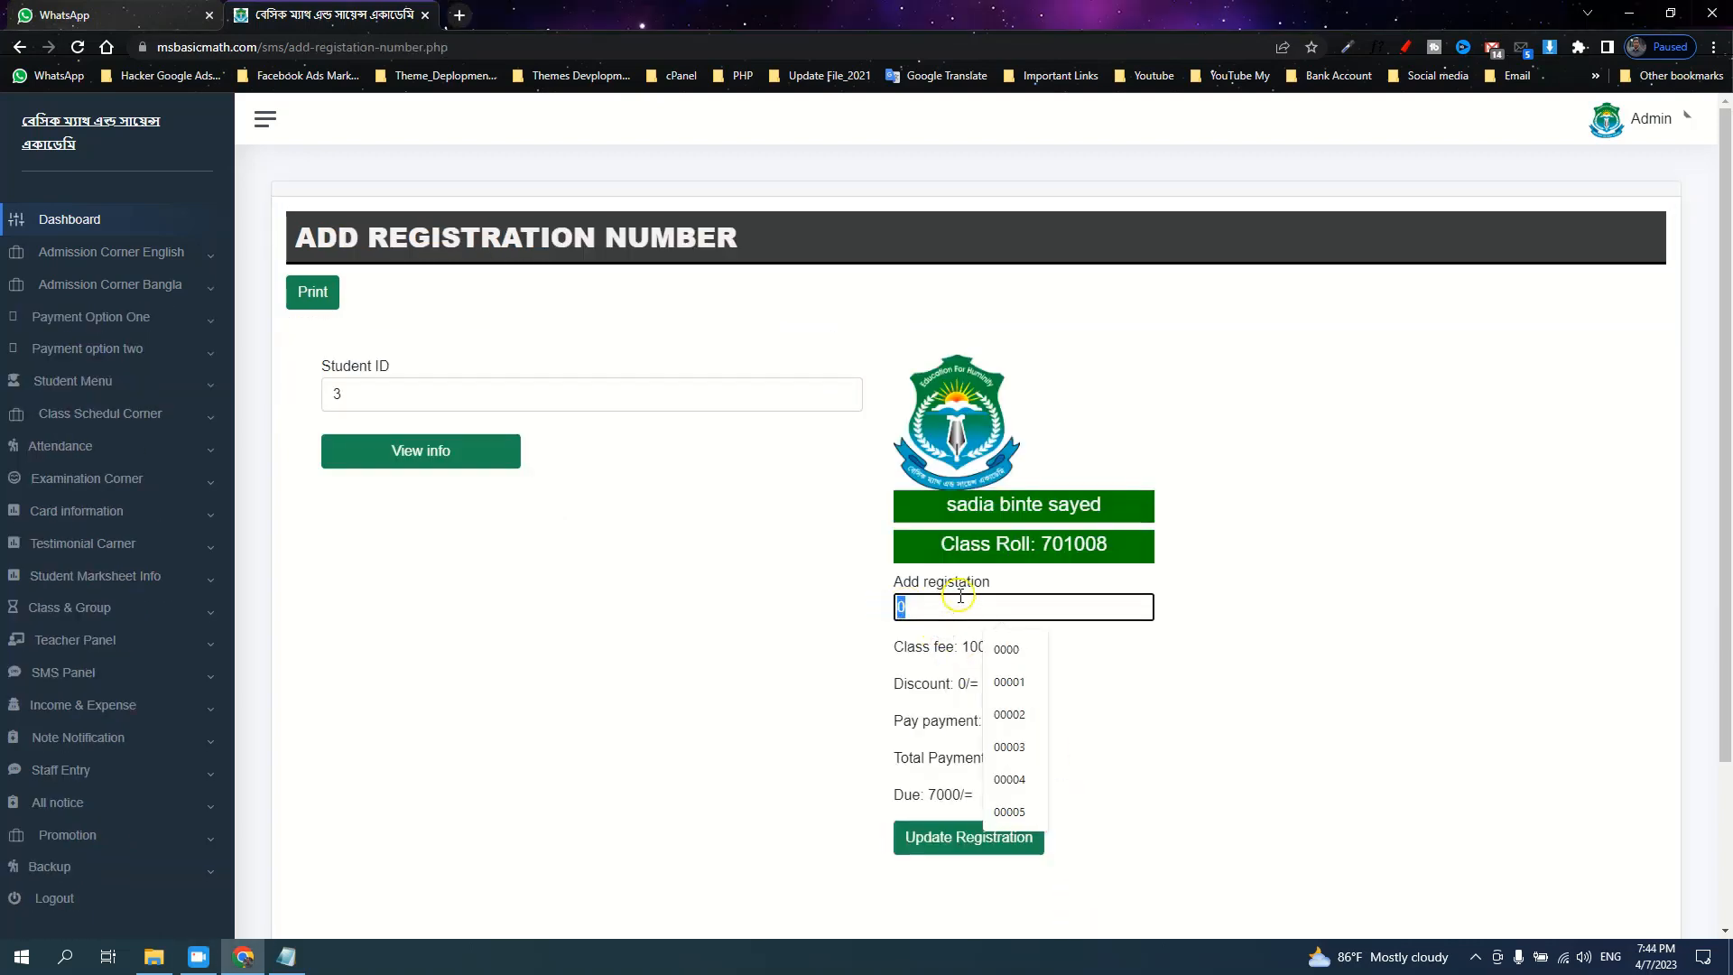
type("1010")
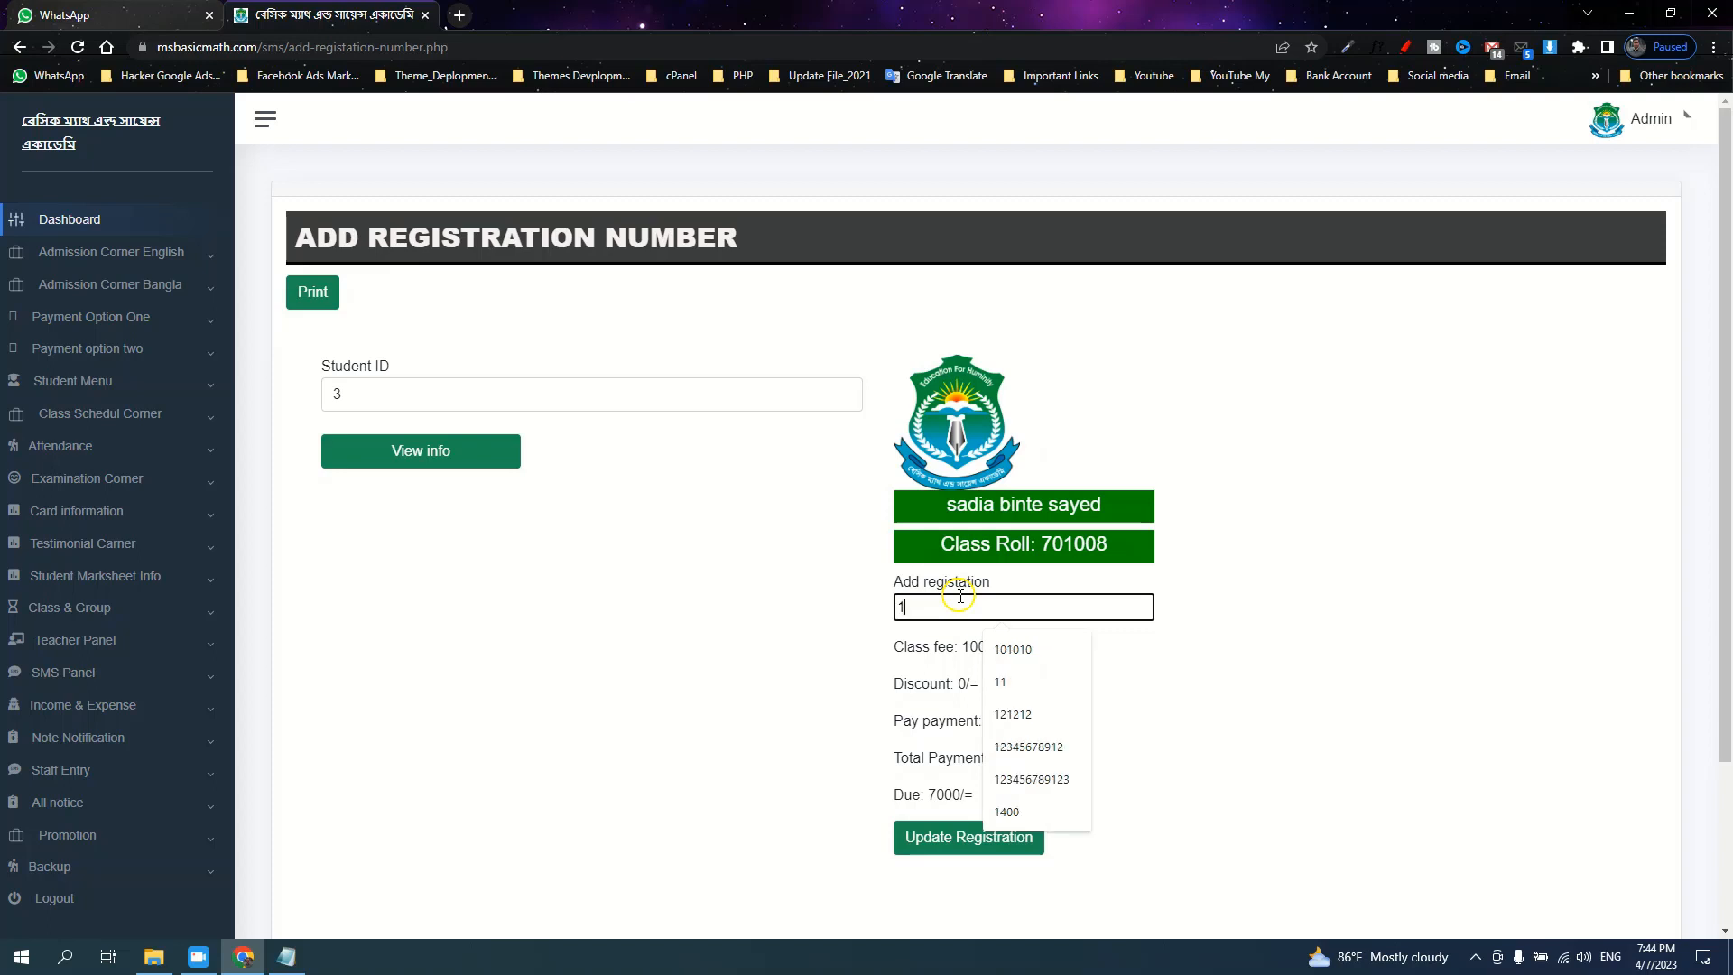
left_click(967, 835)
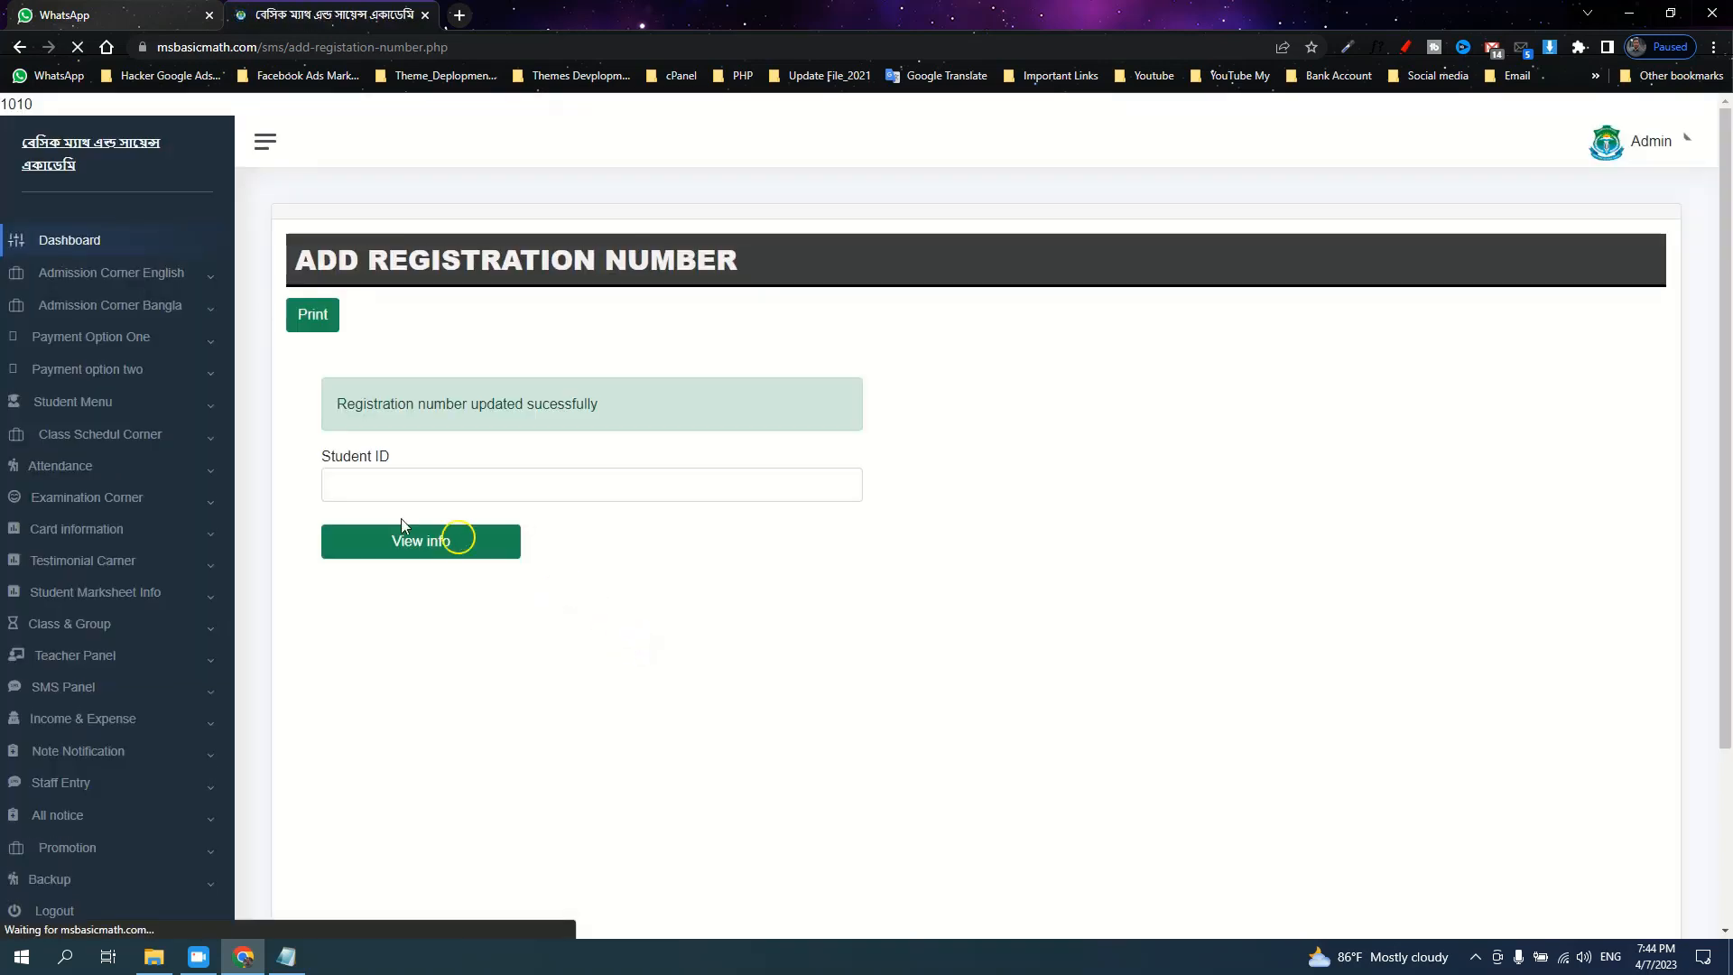
left_click(113, 498)
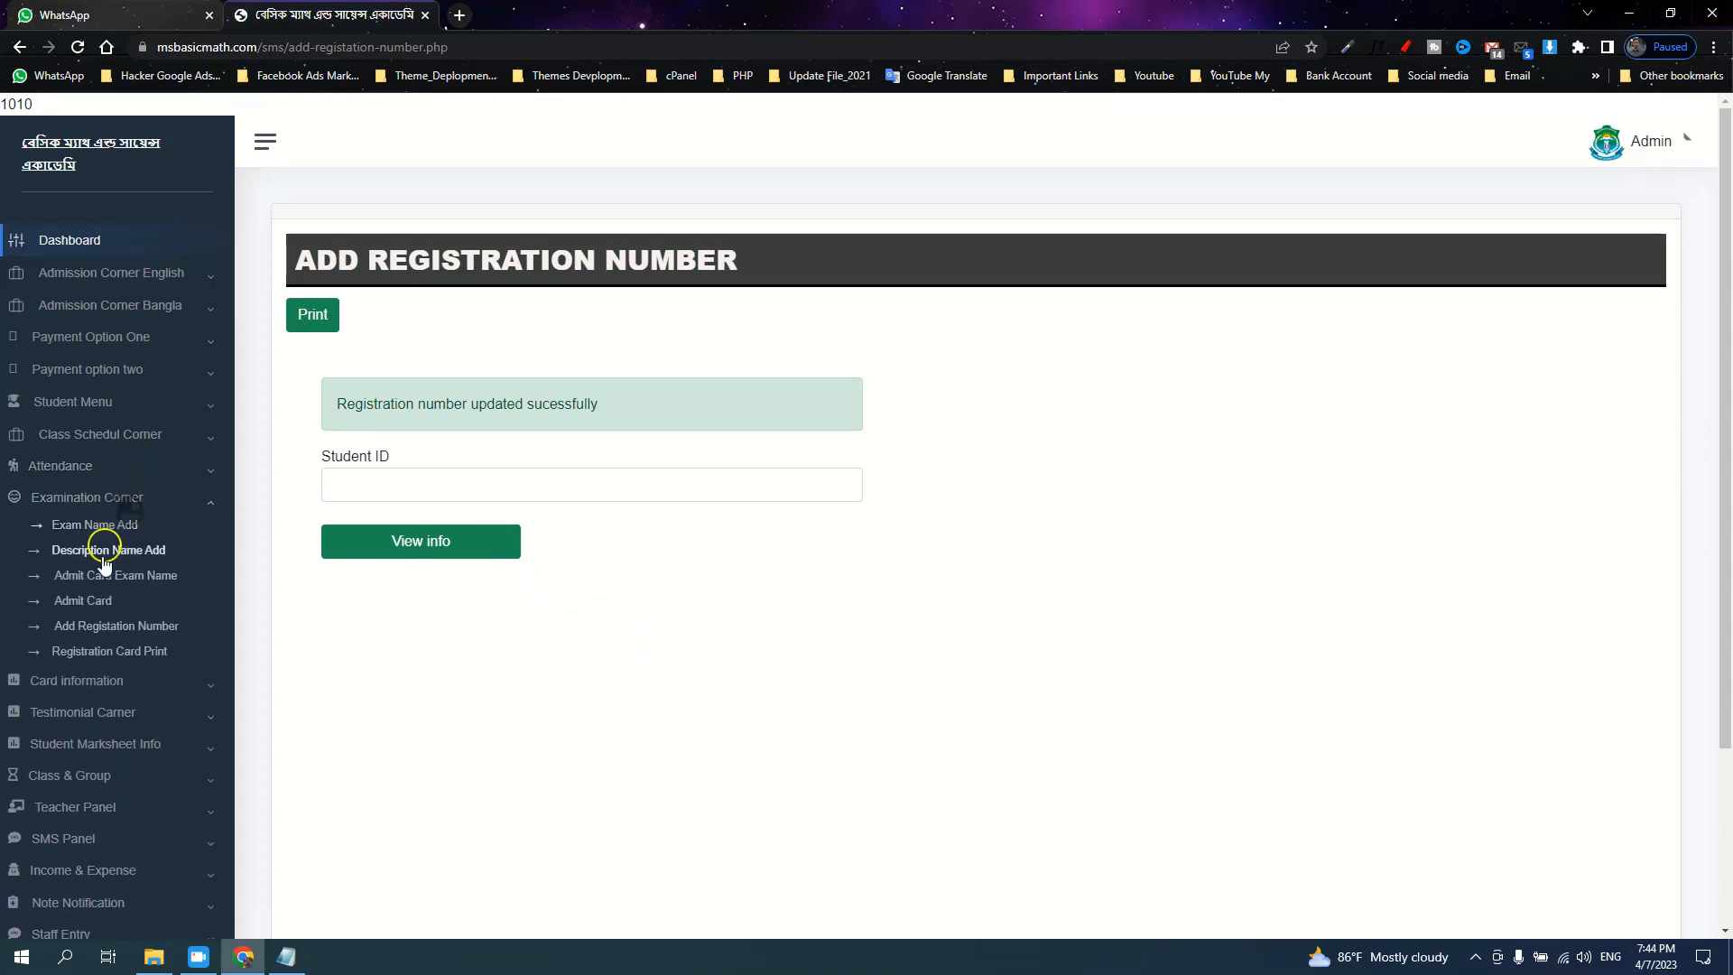
Search student ID 3 on the Admit Card page to show the Bangla 2023 monthly exam card
left_click(87, 600)
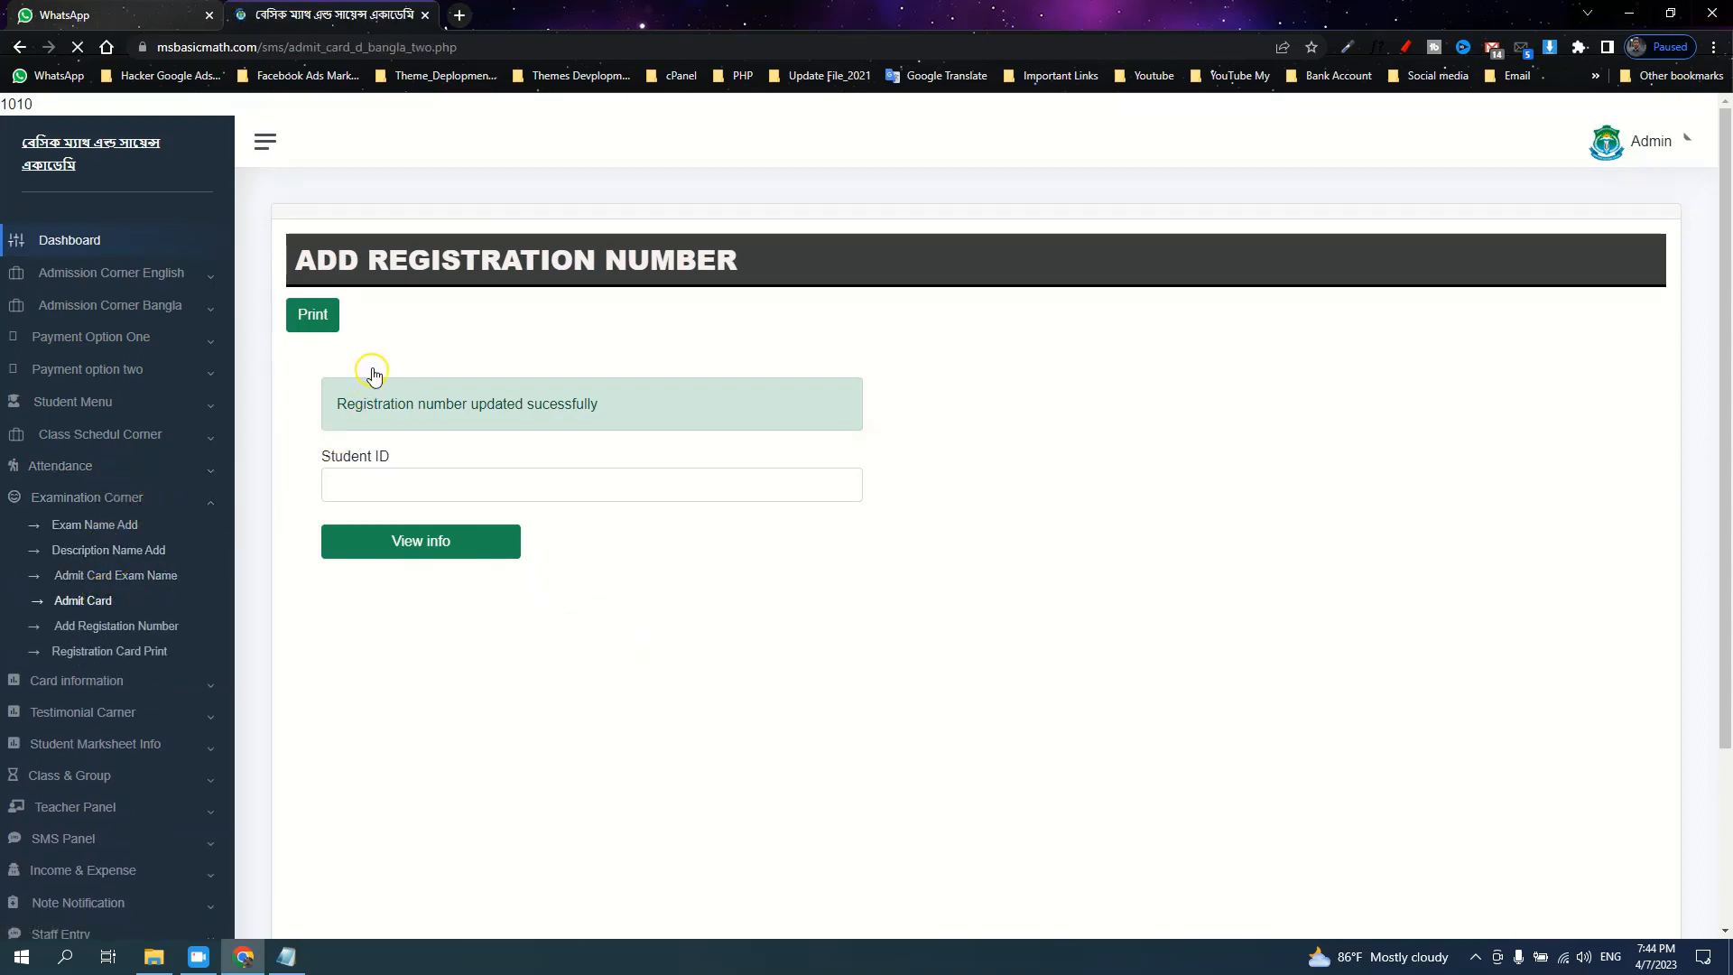
left_click(564, 341)
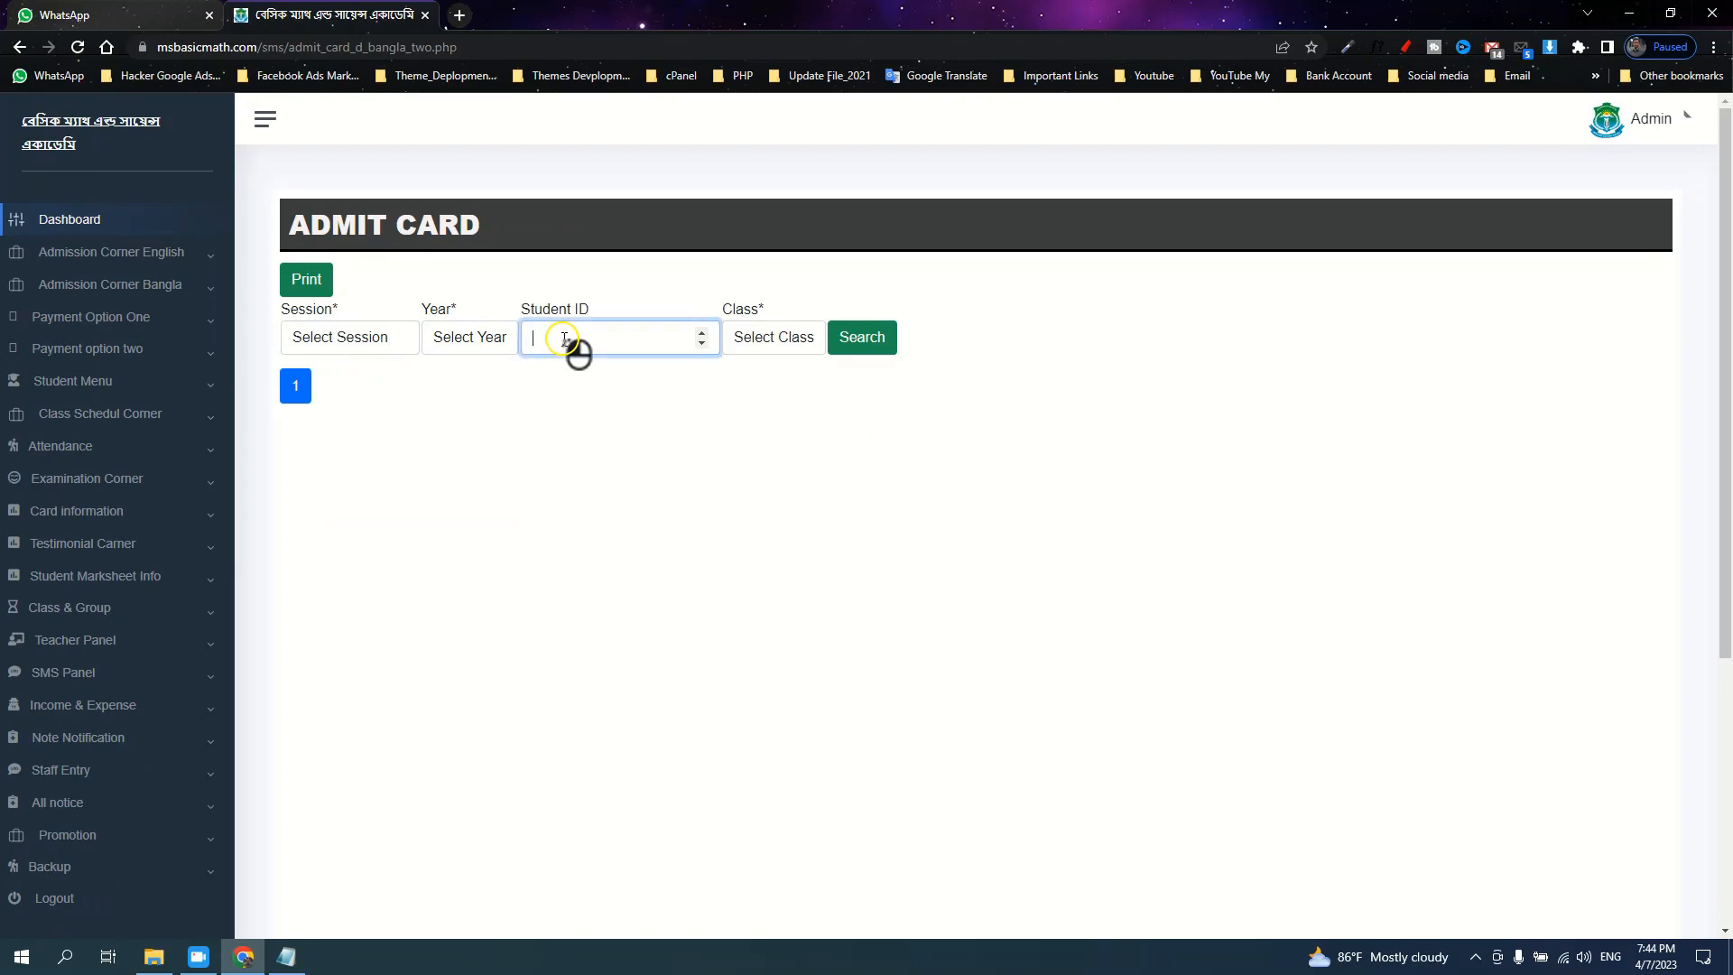
left_click(892, 348)
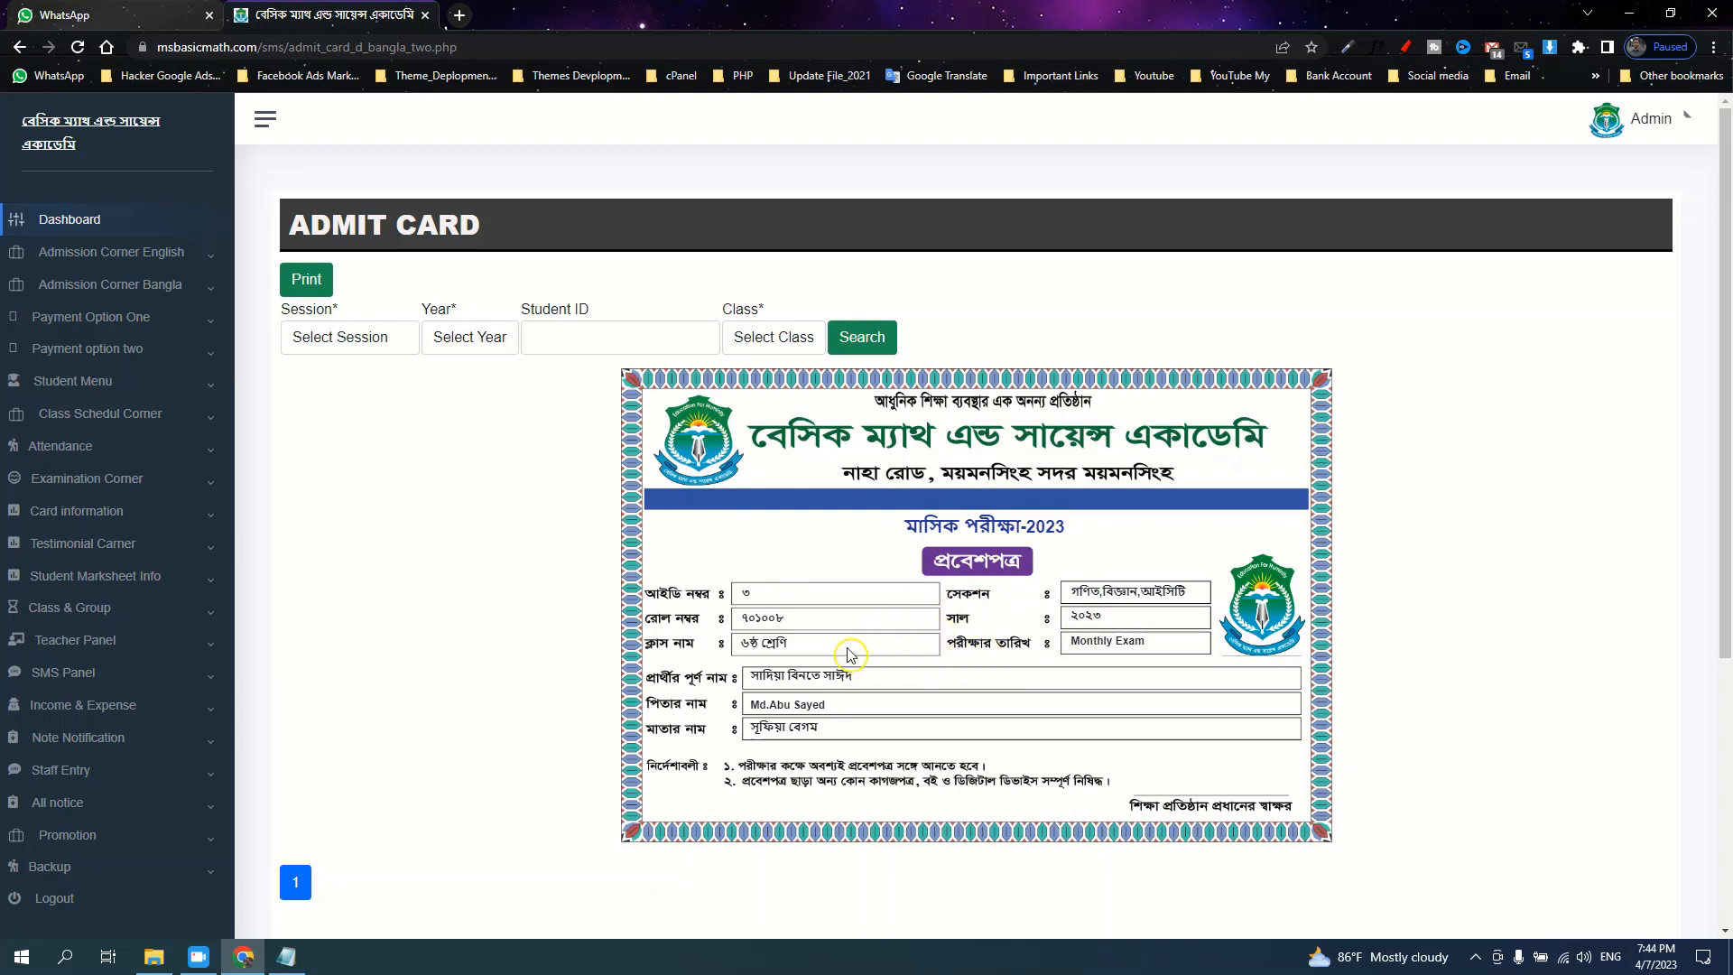
left_click(180, 284)
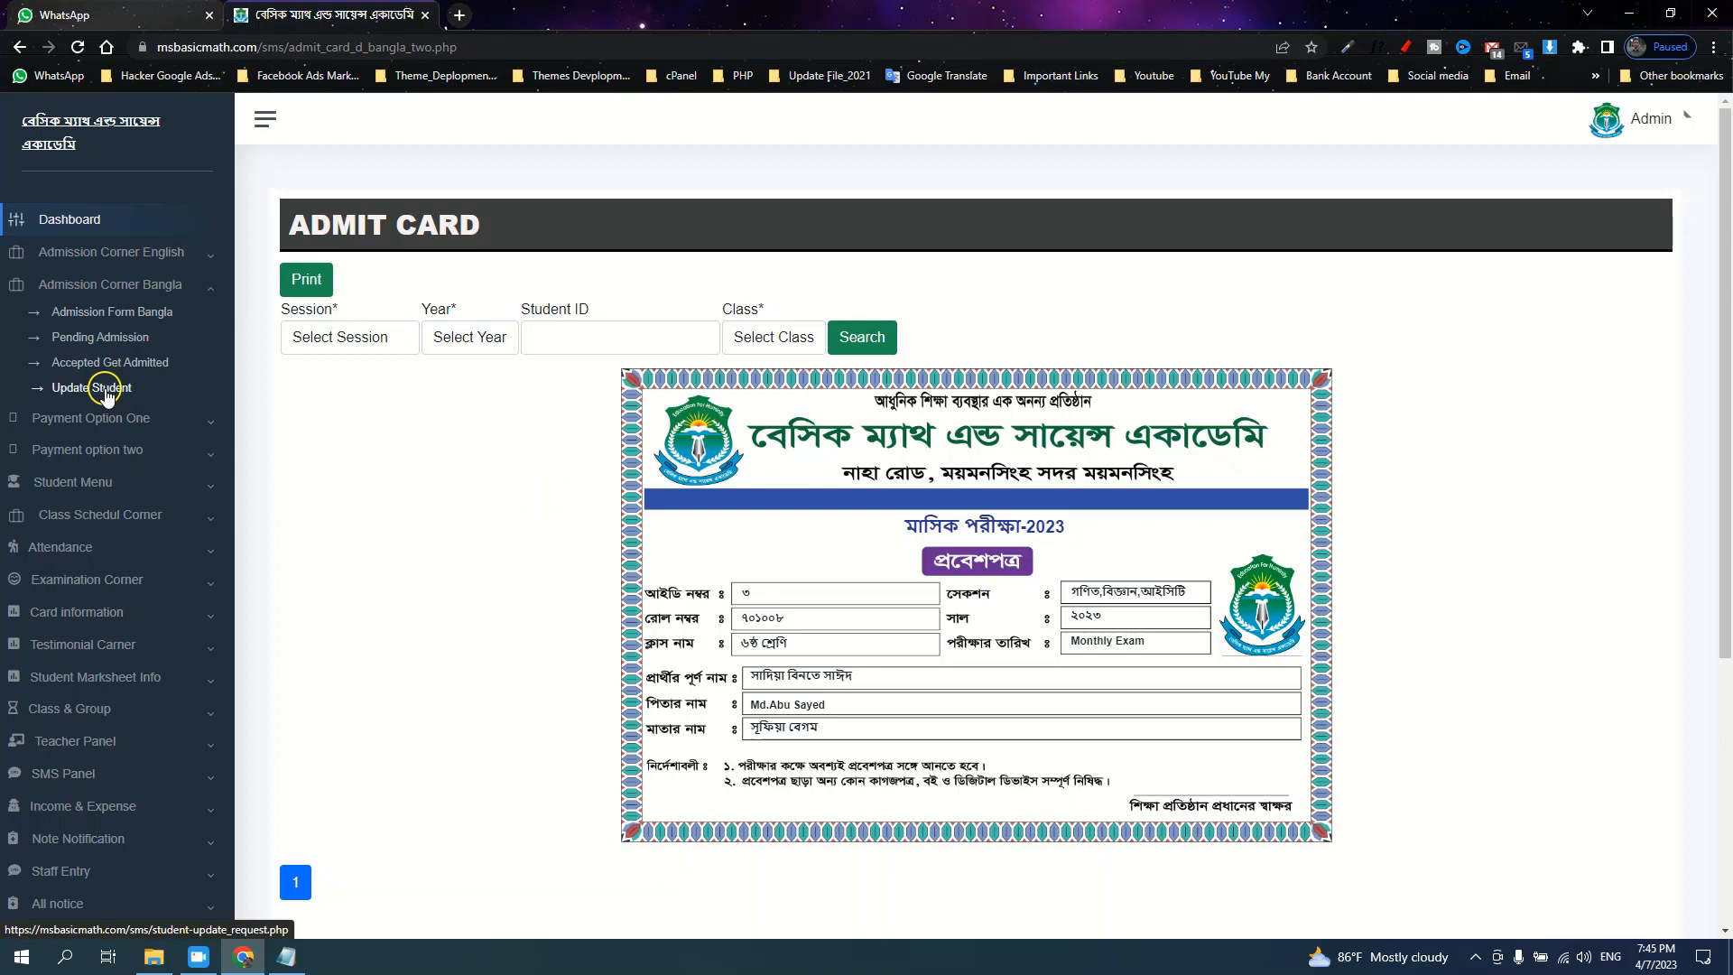
Open the Student Update Panel and highlight student 3's MSB-06 class section
left_click(1714, 47)
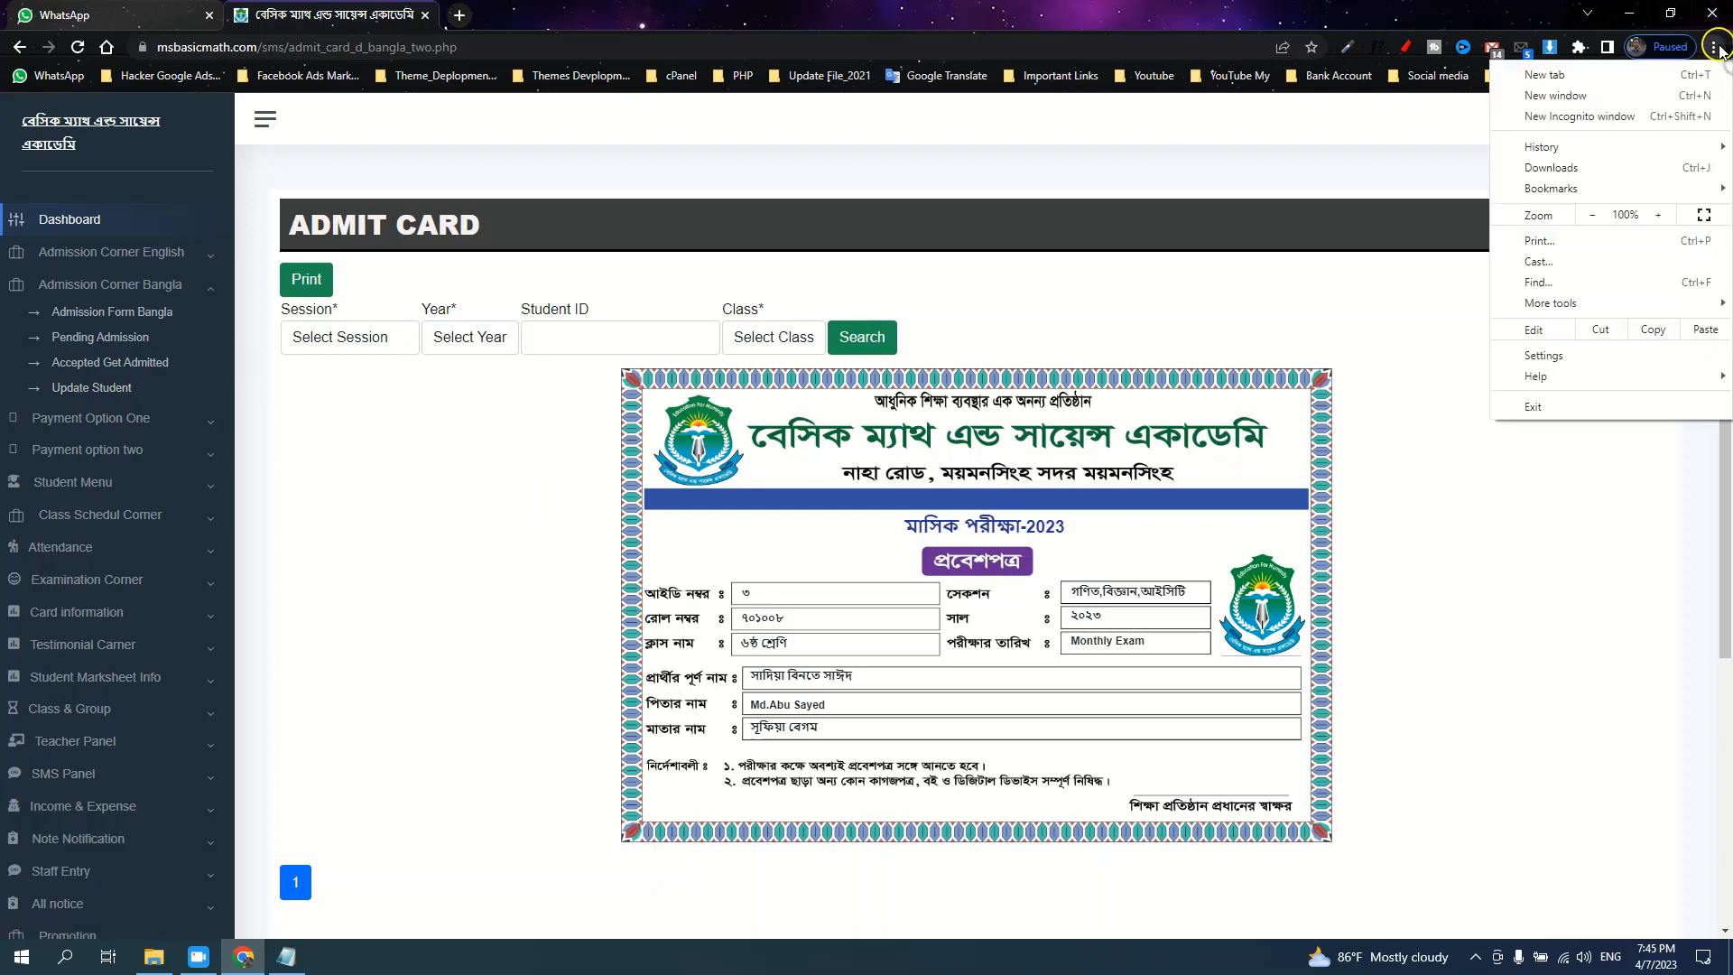
left_click(1717, 47)
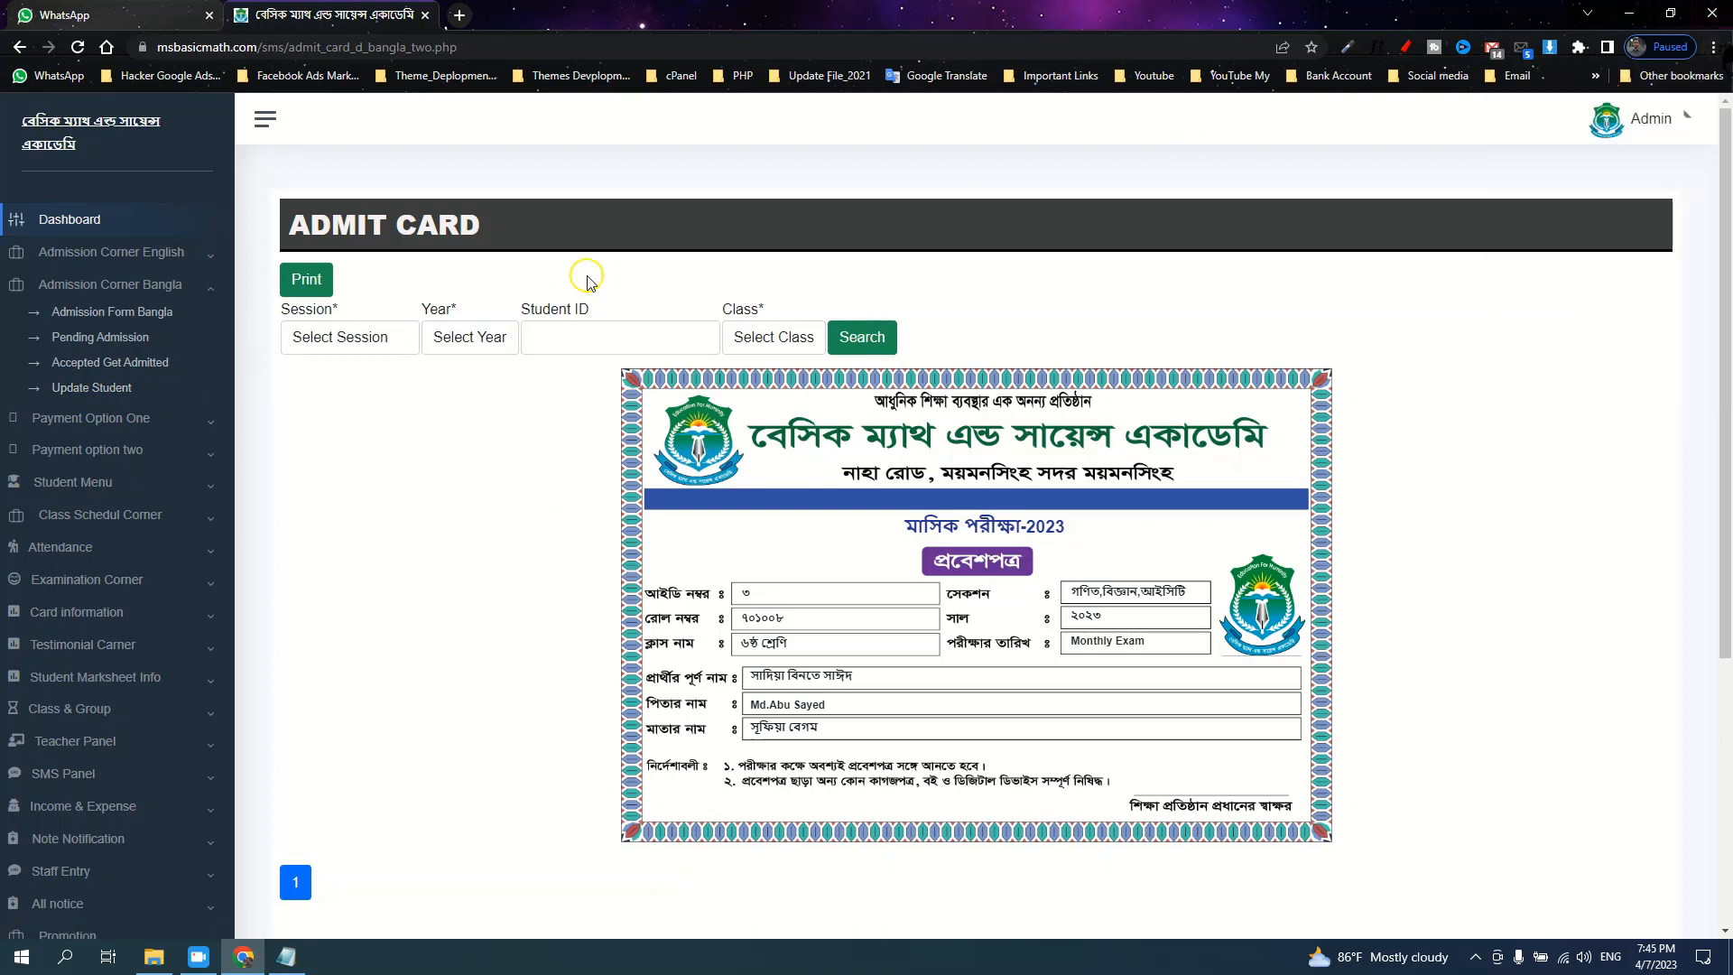
left_click(74, 394)
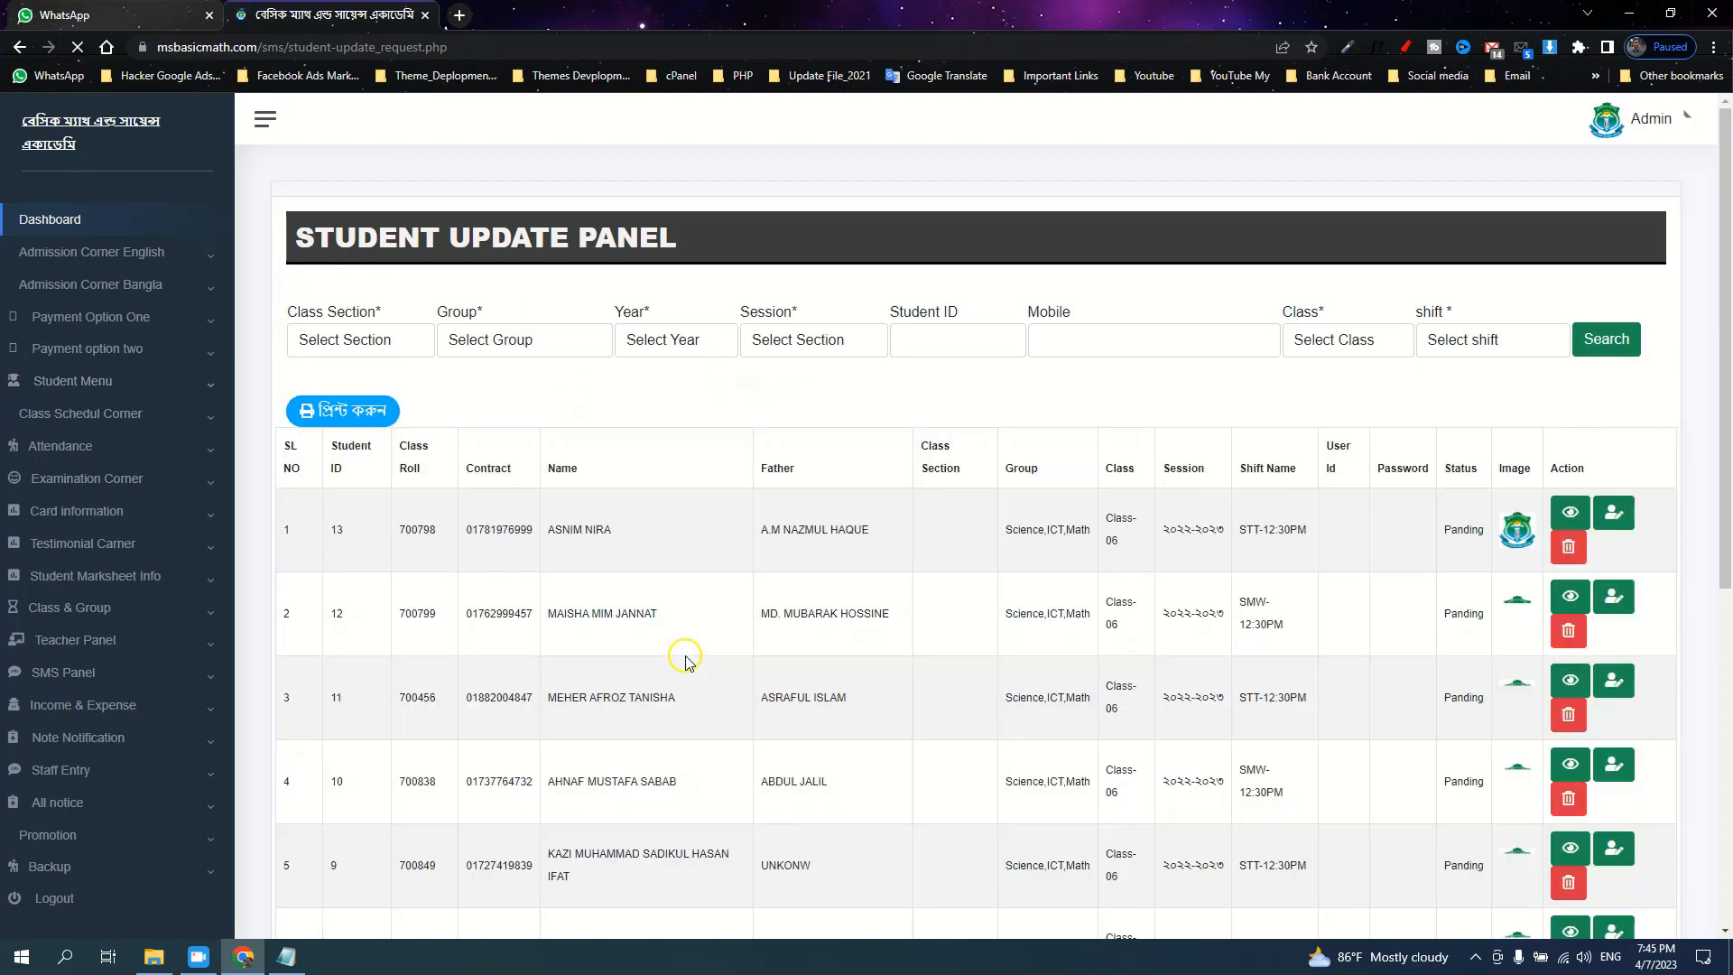
scroll(316, 343, "down", 2)
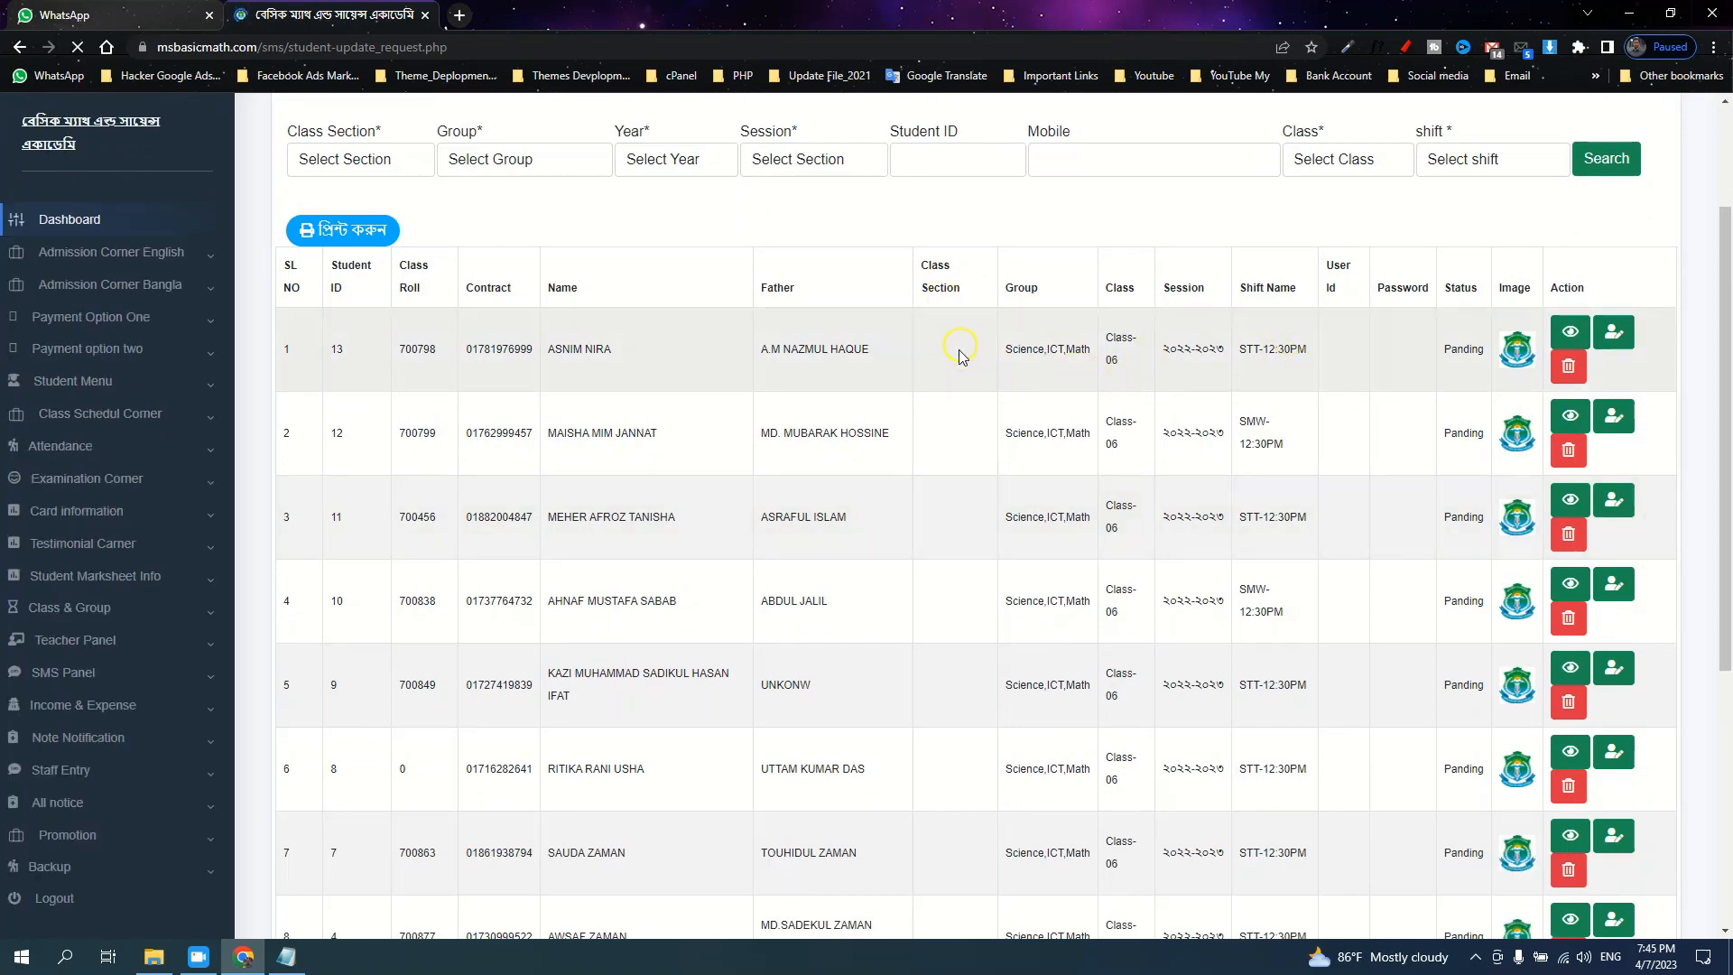
scroll(960, 363, "down", 4)
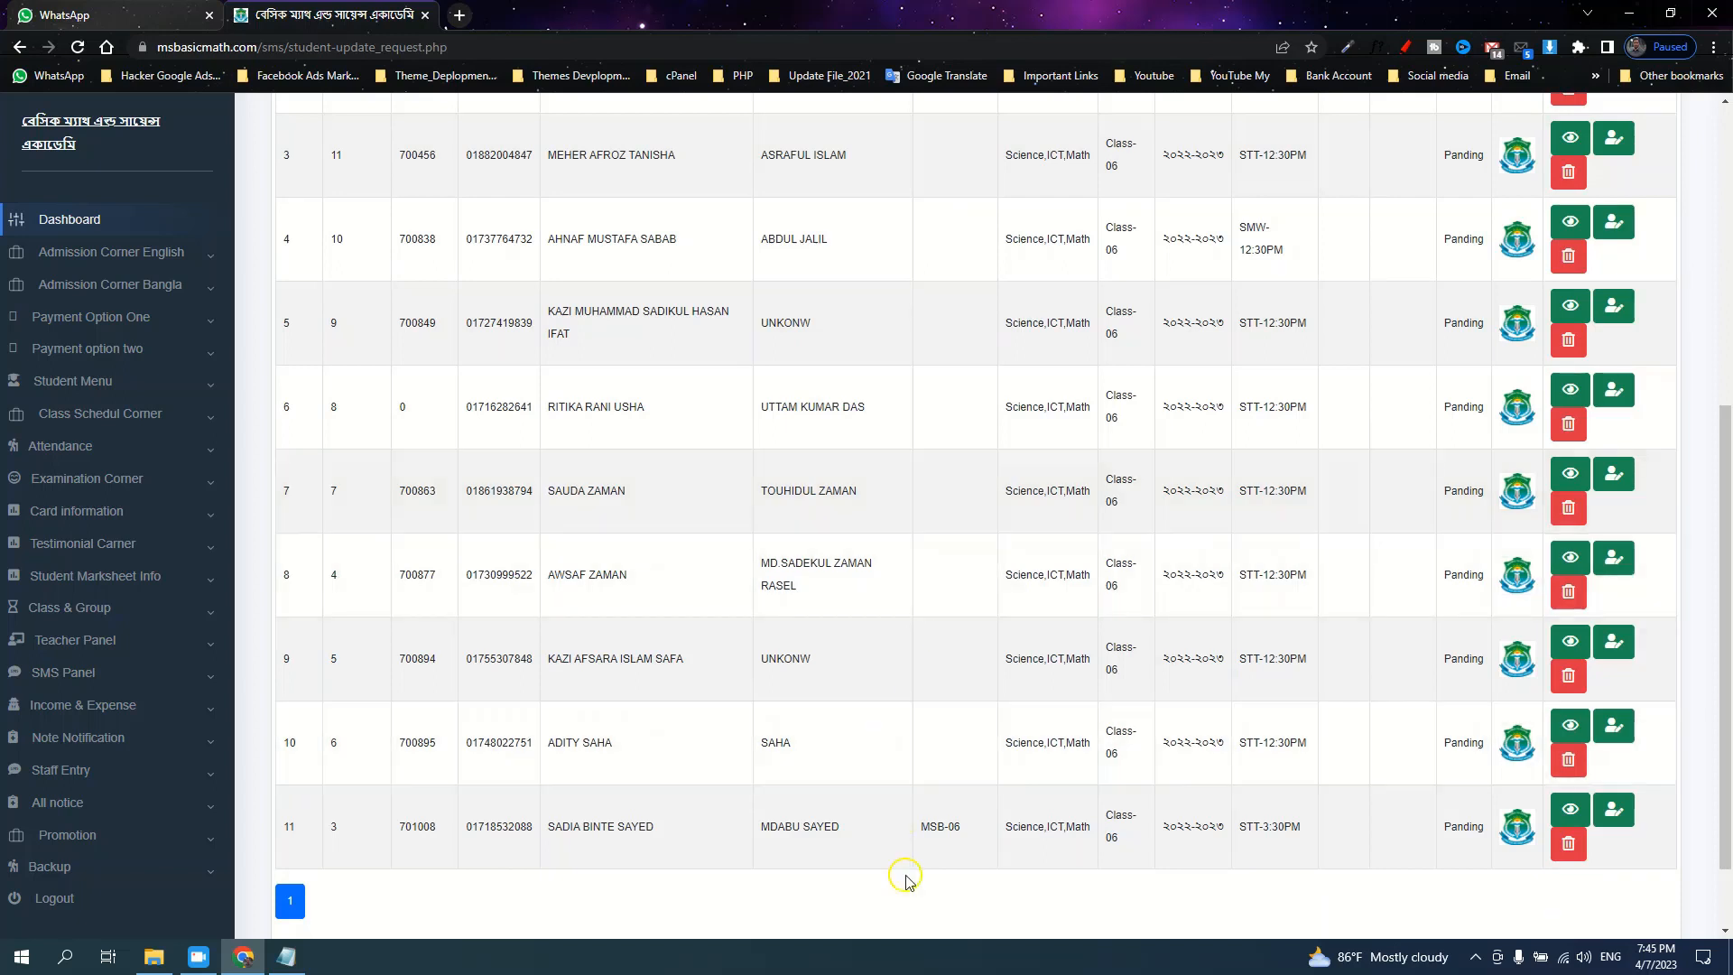
left_click_drag(980, 831, 917, 831)
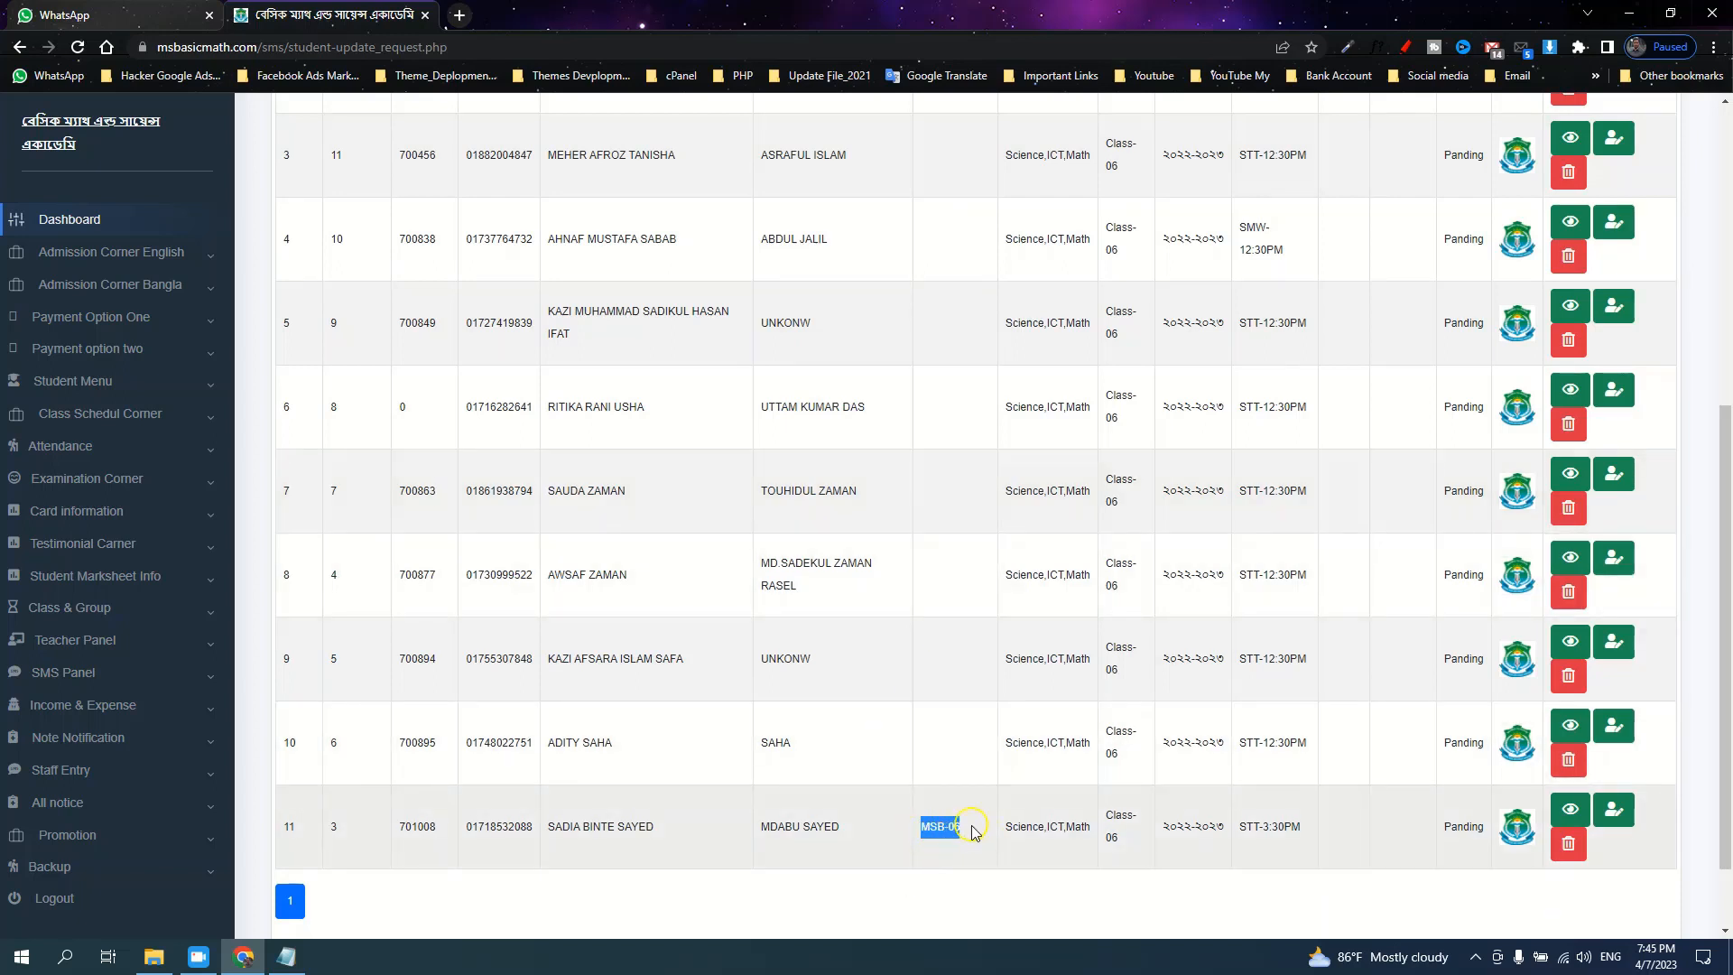
Expand the Examination Corner options in the sidebar
scroll(974, 833, "up", 6)
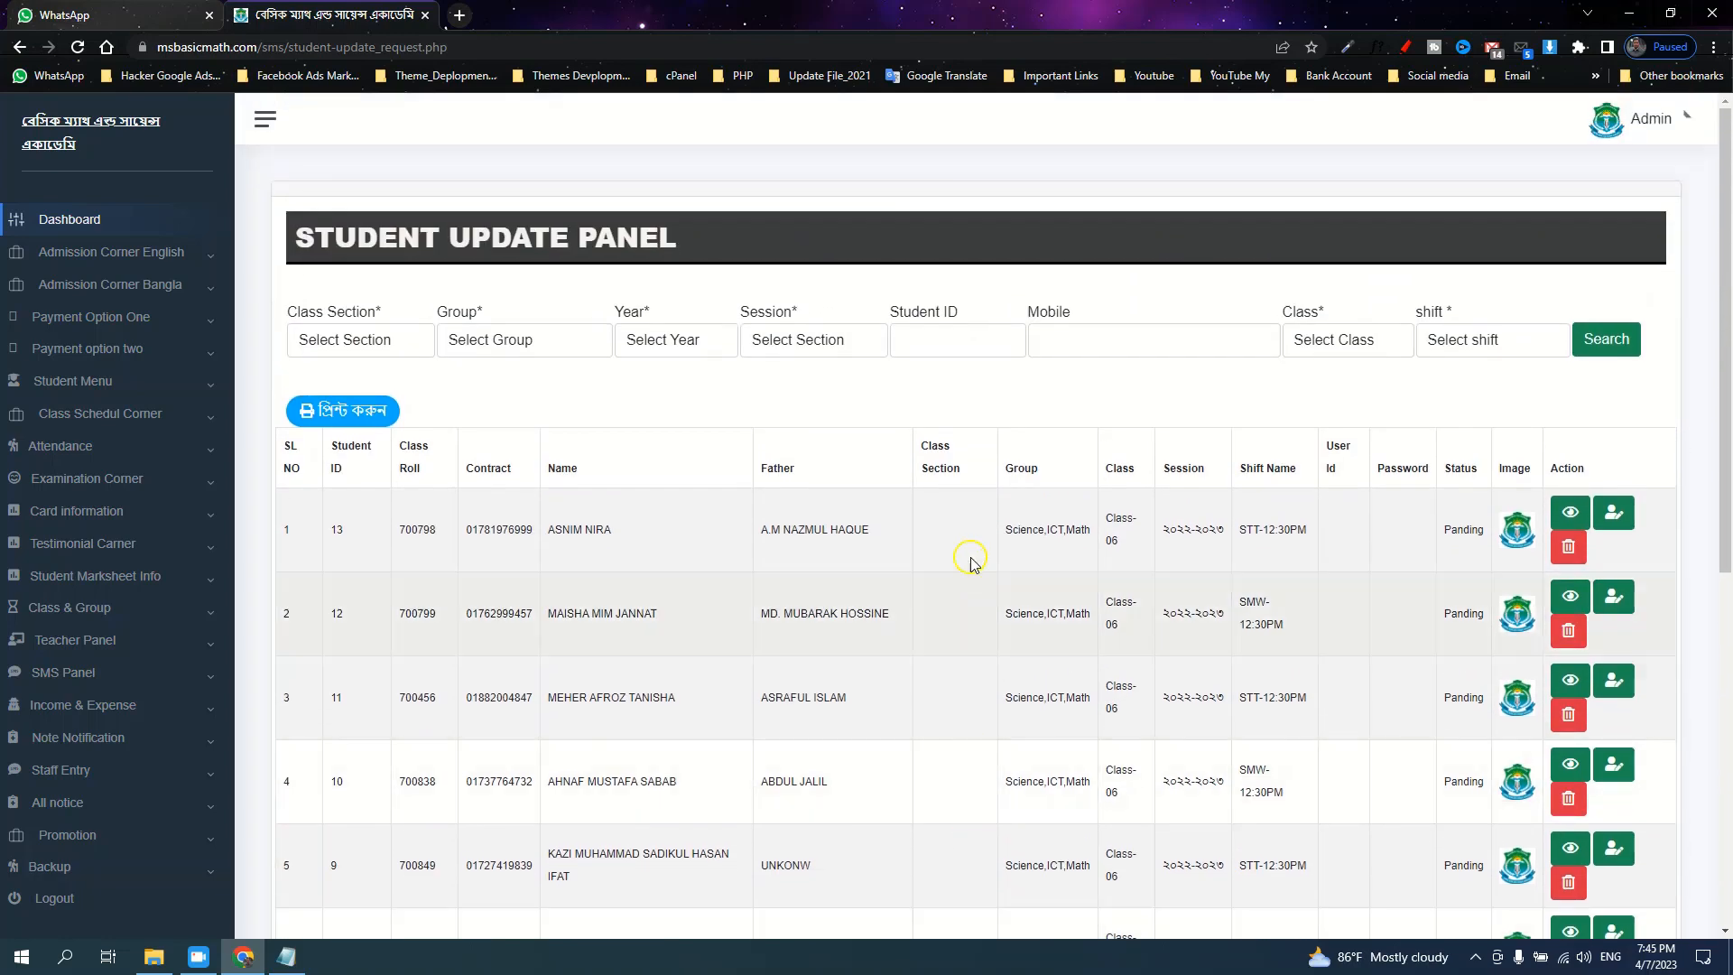
scroll(970, 537, "down", 7)
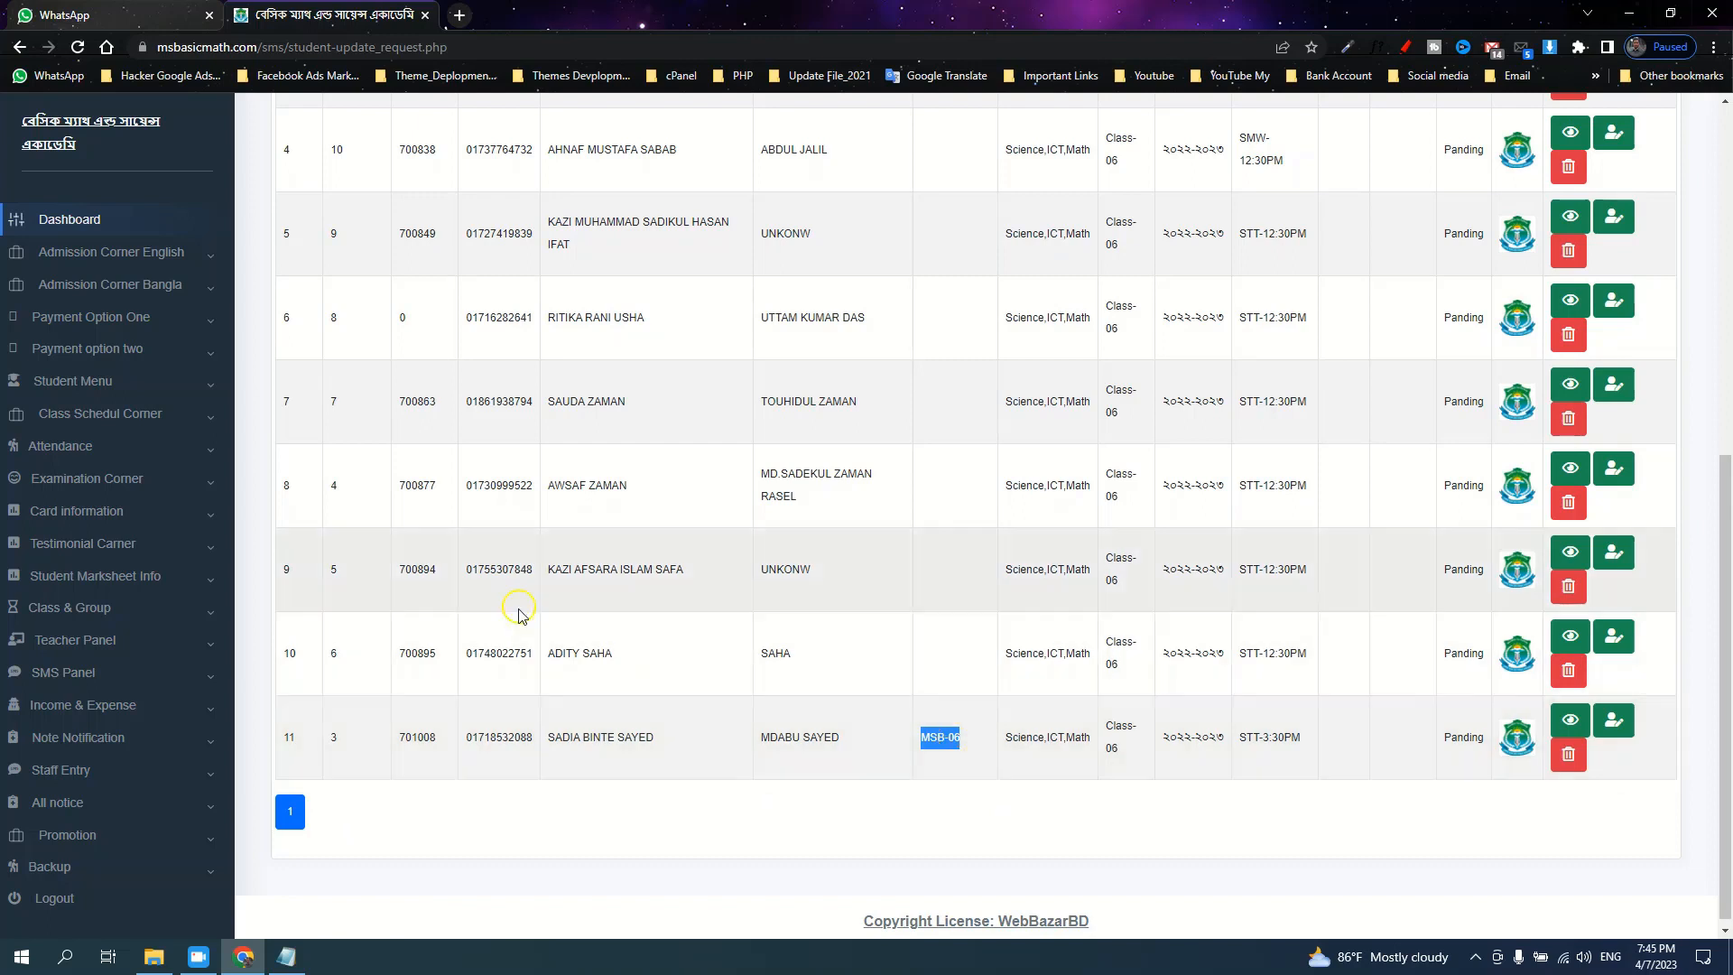
left_click(106, 481)
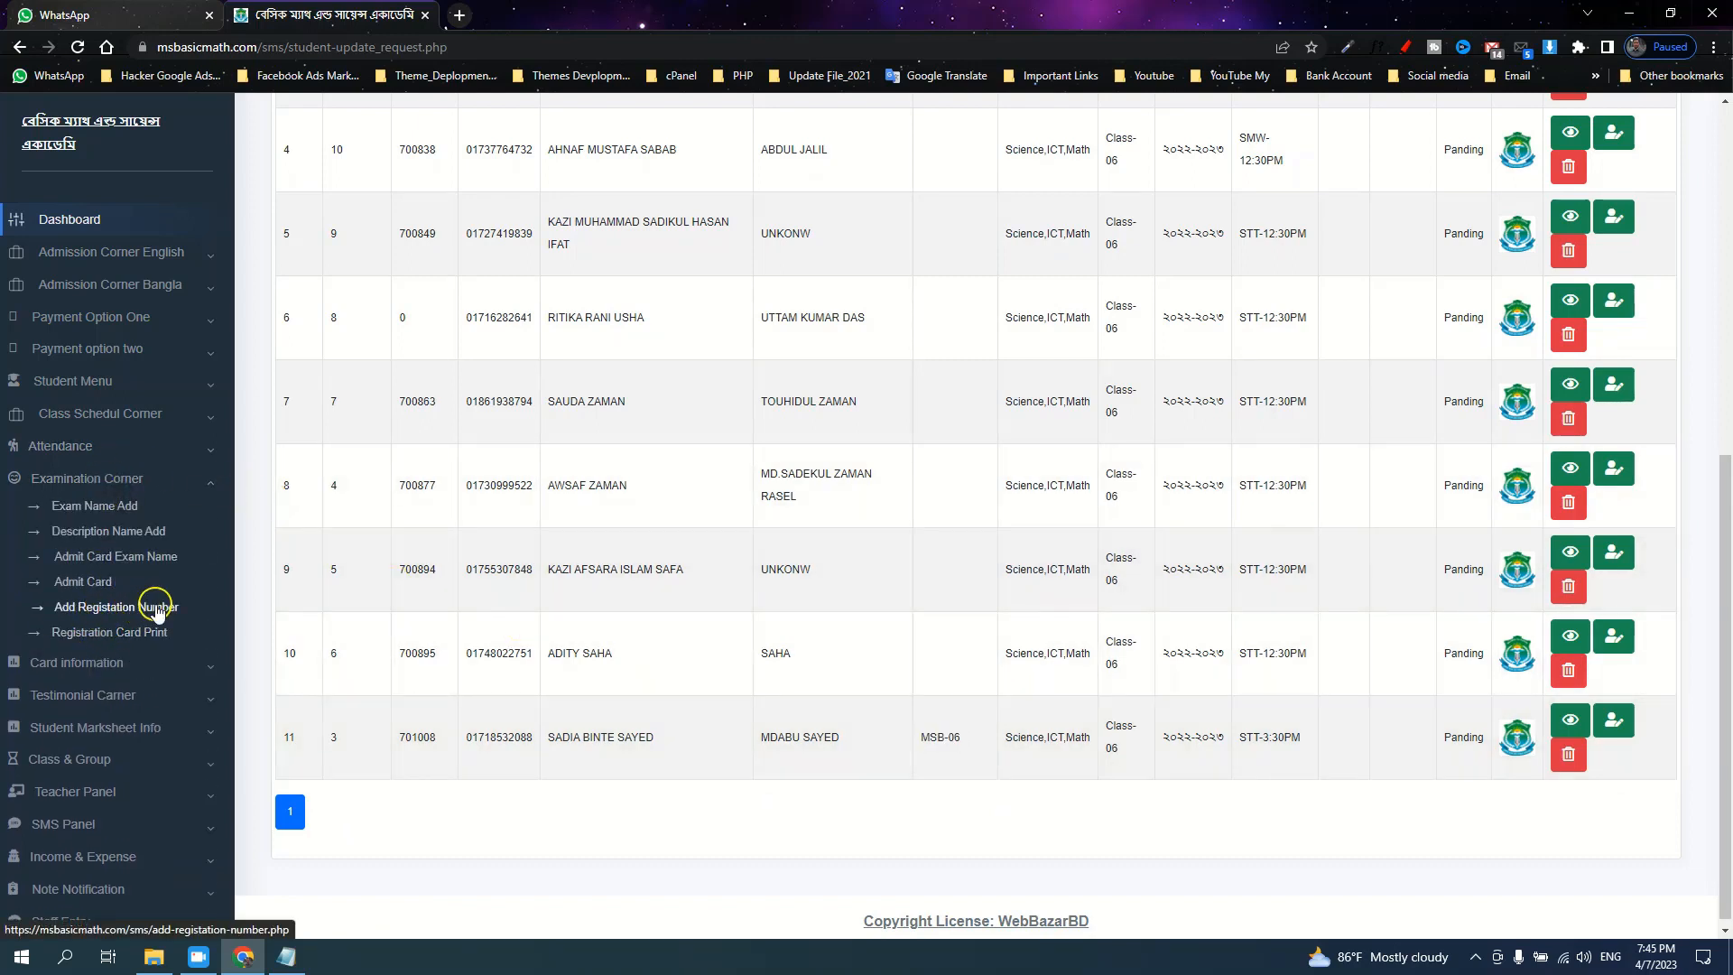
left_click(106, 480)
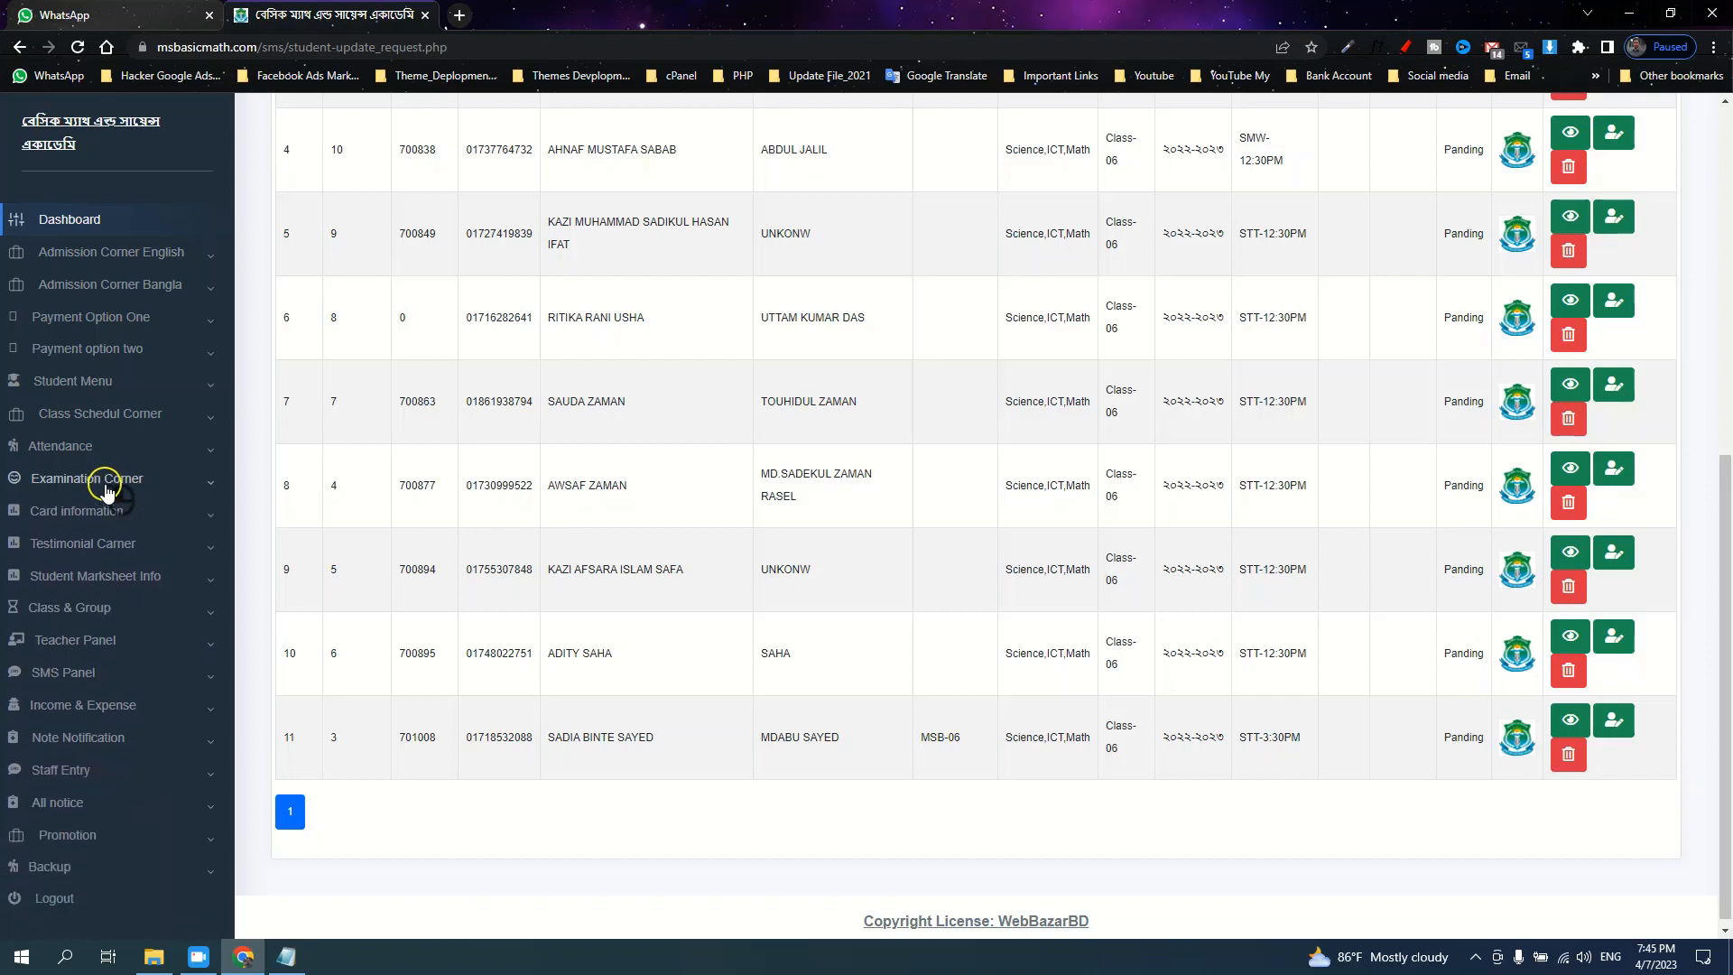
left_click(115, 511)
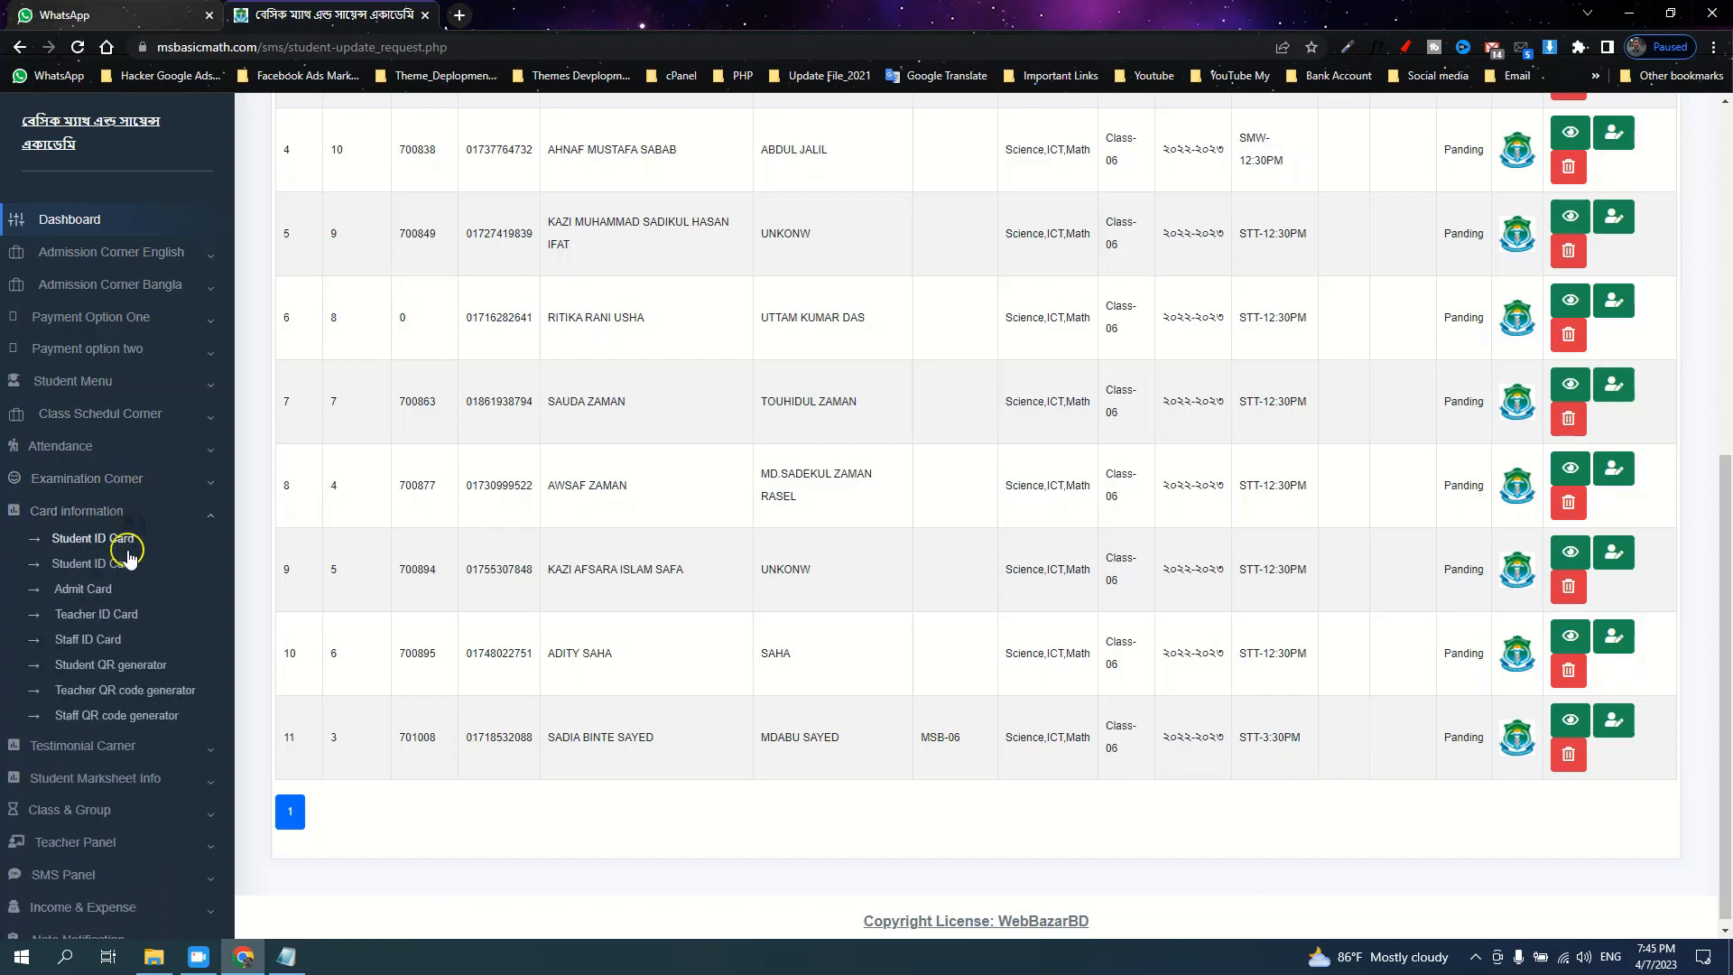
left_click(86, 591)
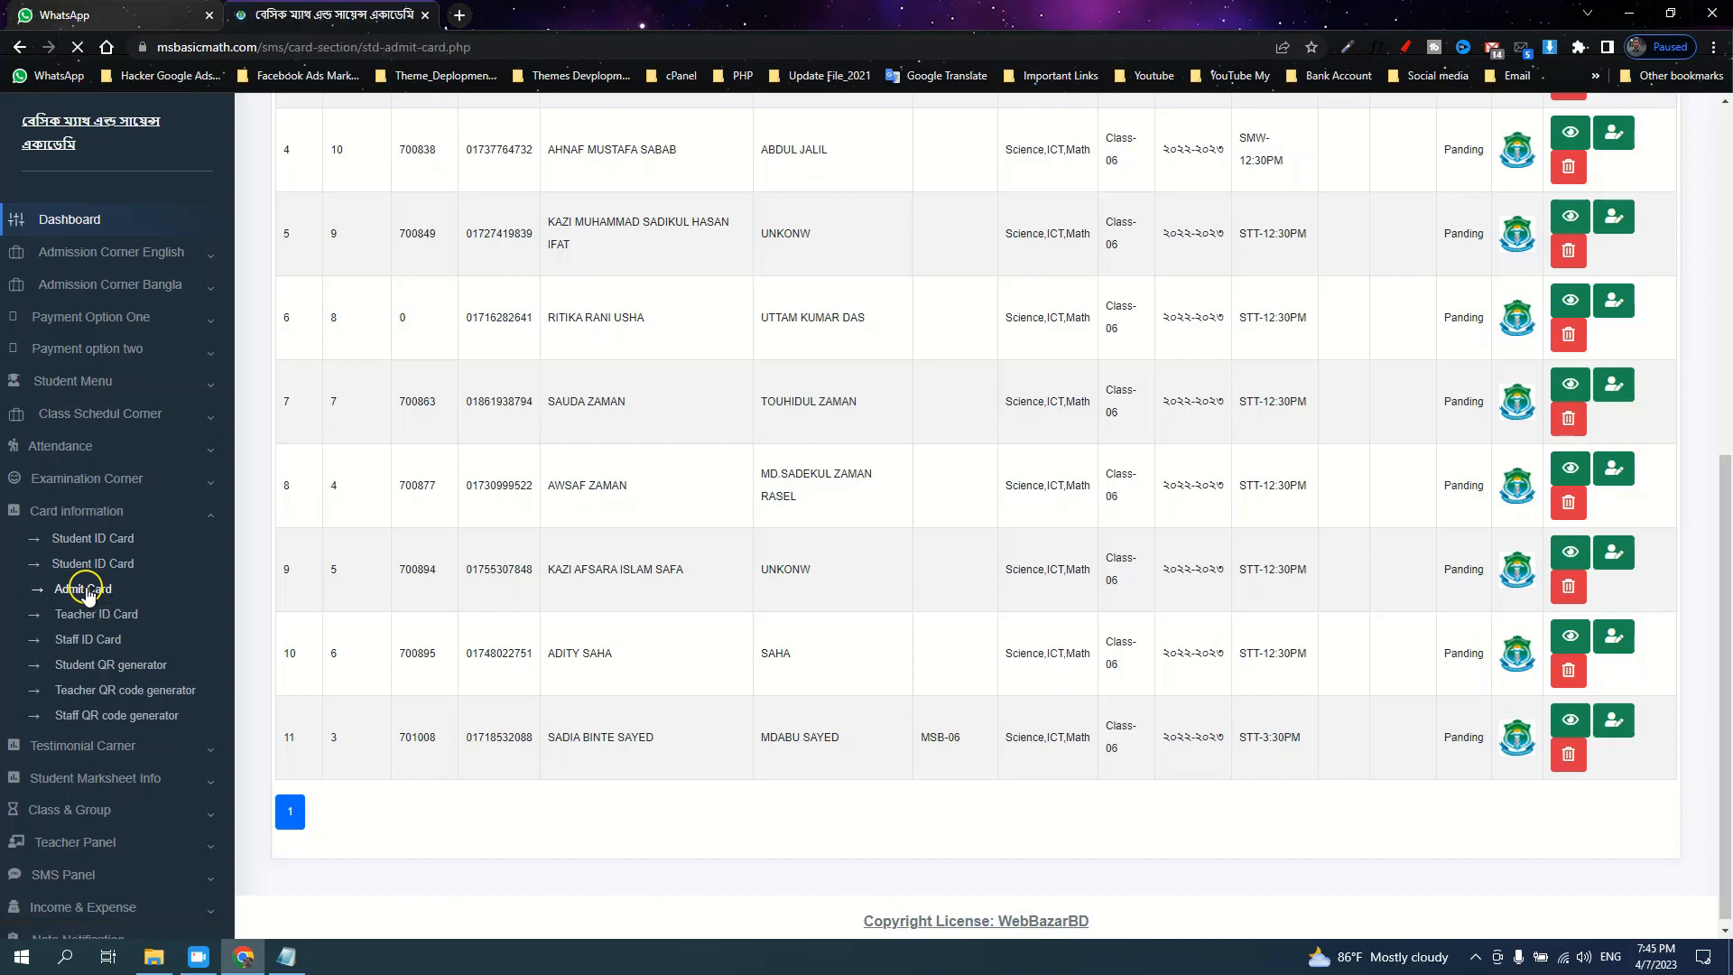
left_click(1081, 304)
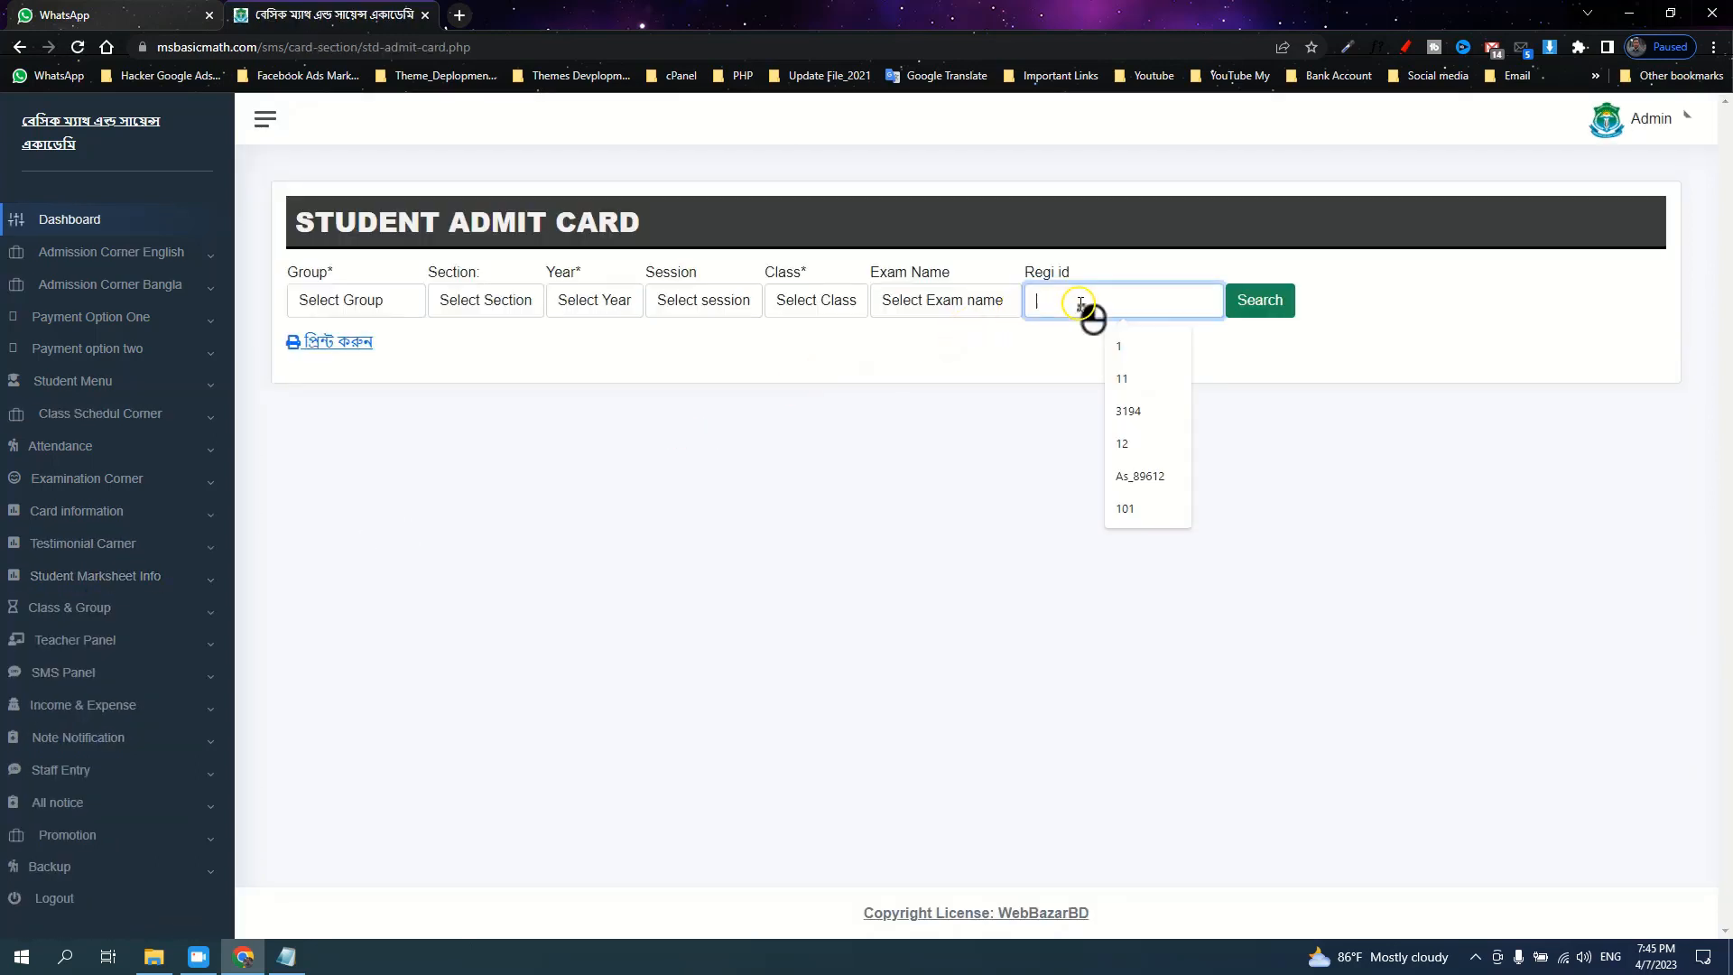
type("3")
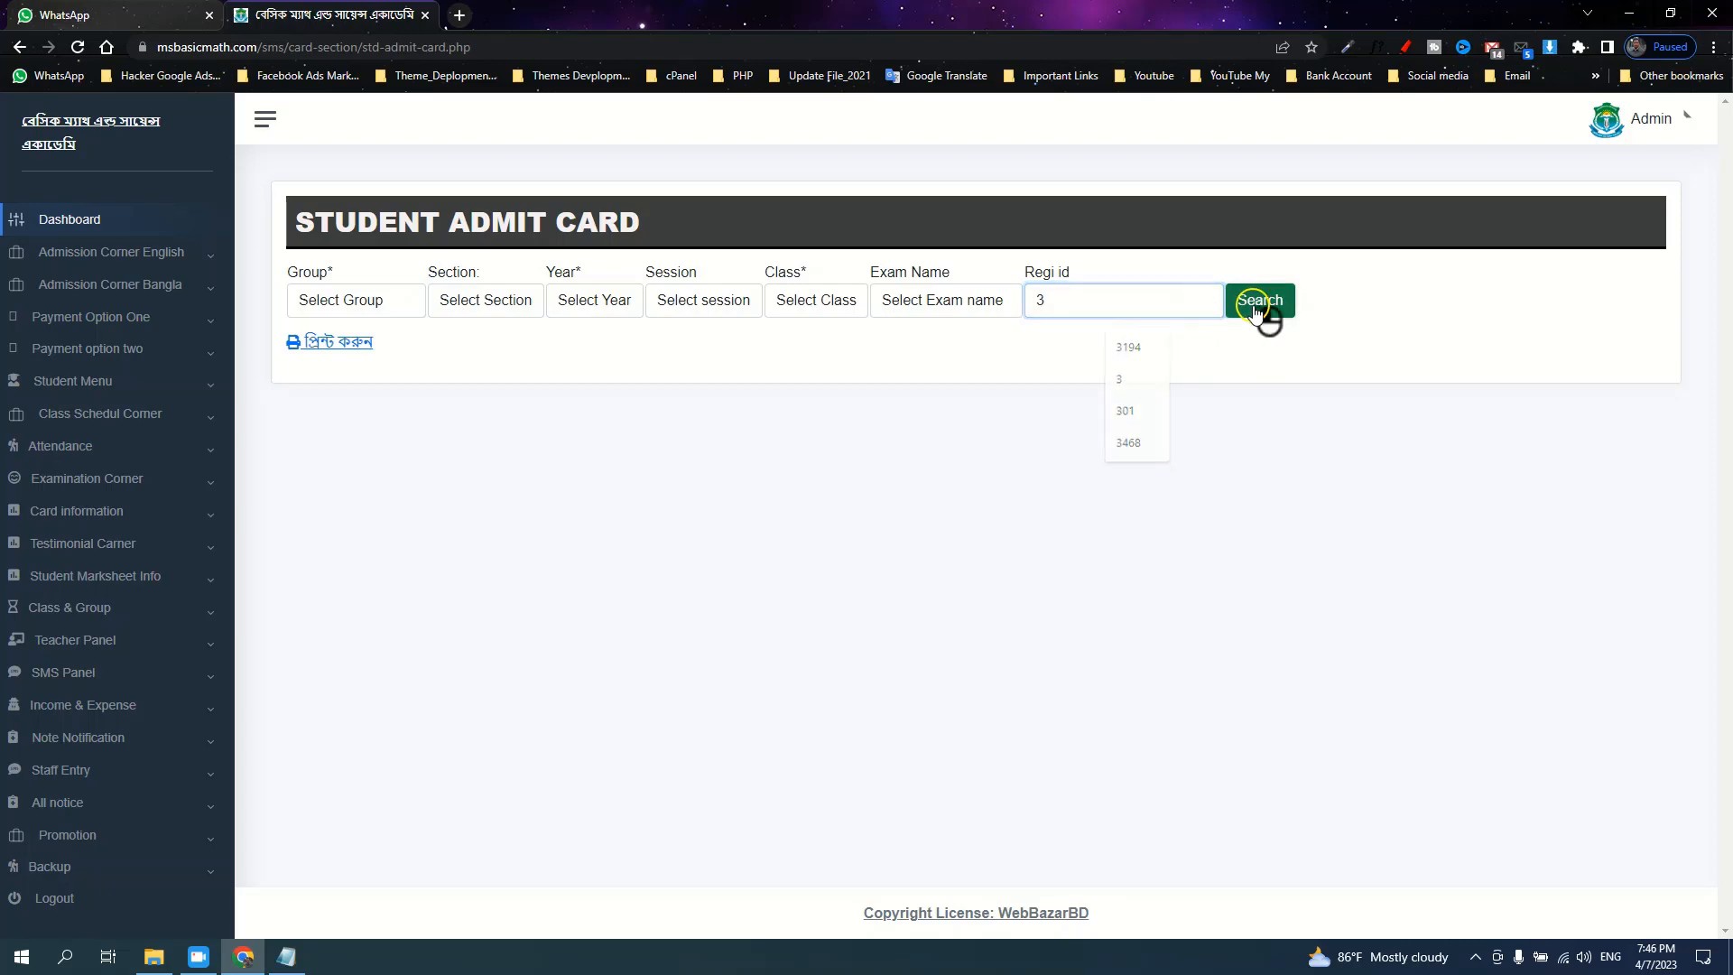
left_click(1264, 316)
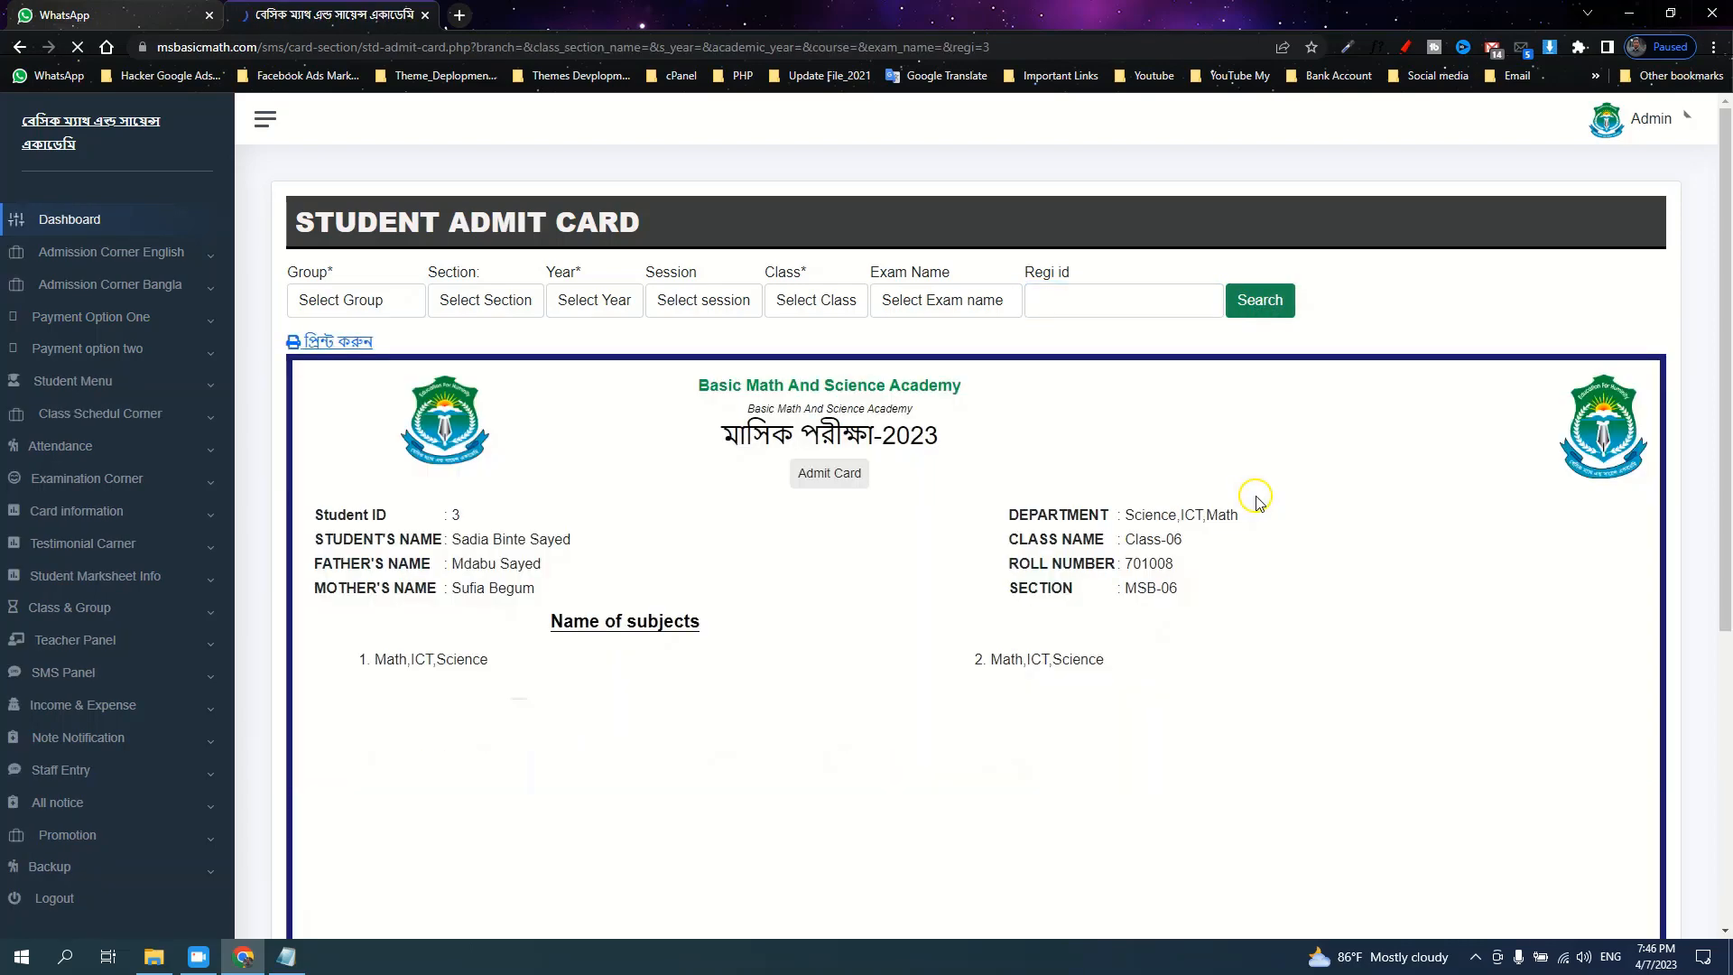
scroll(918, 537, "down", 3)
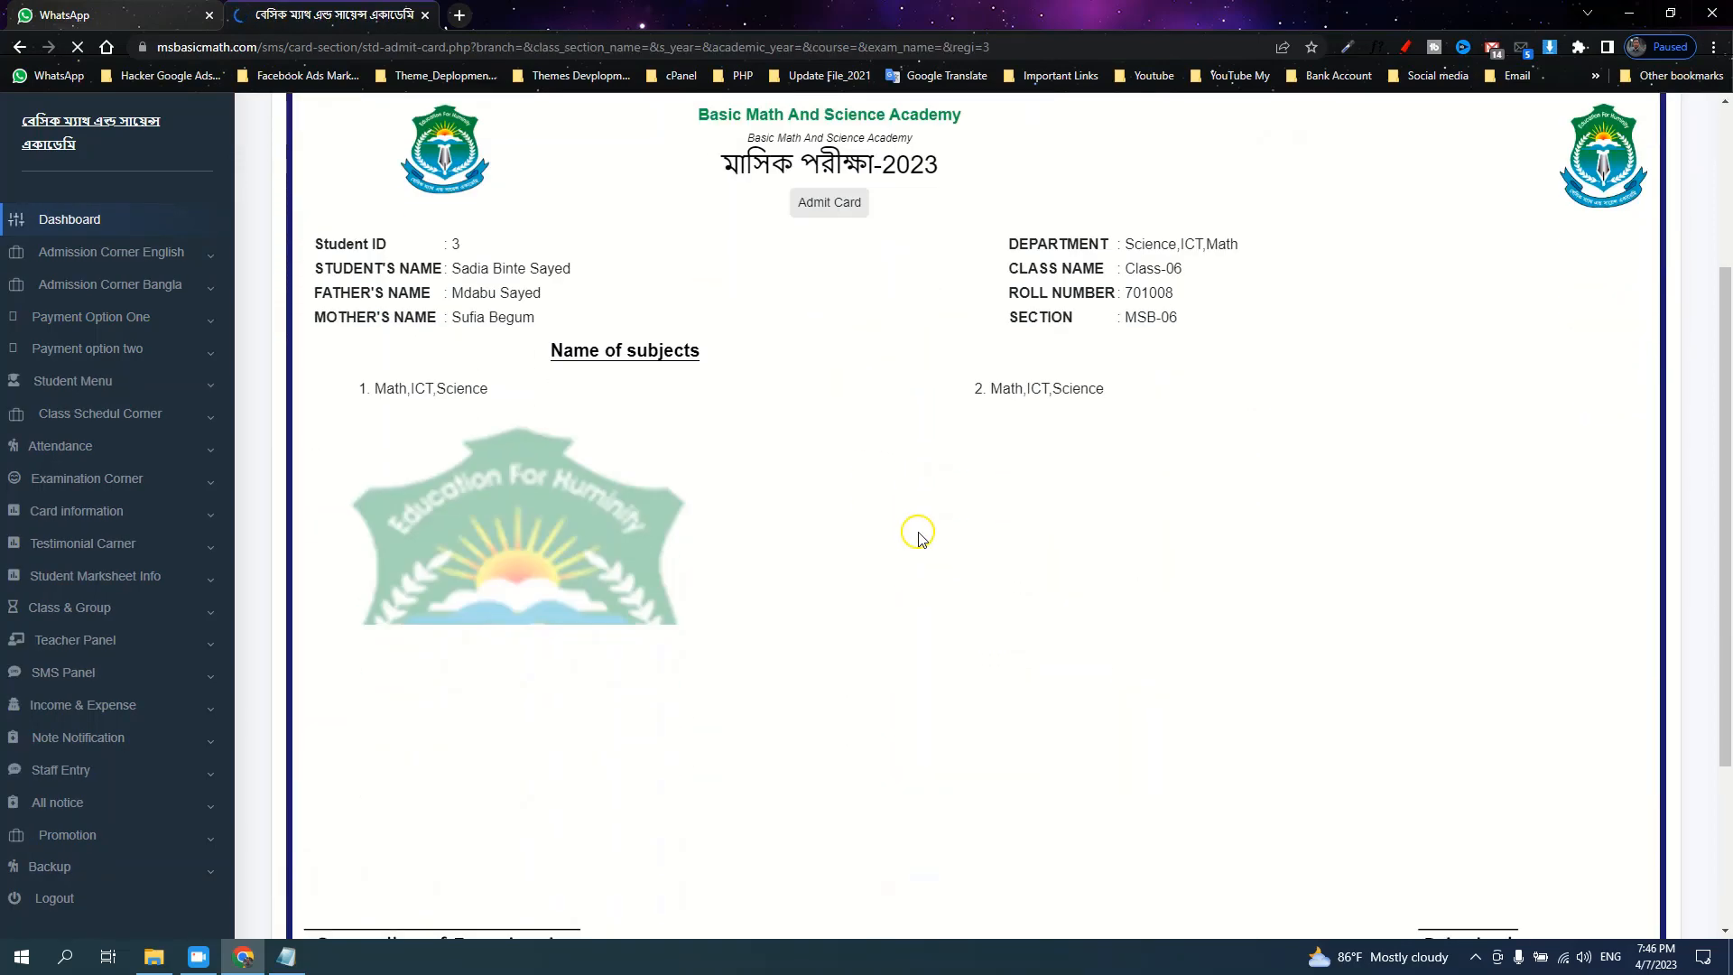
scroll(918, 537, "down", 3)
scroll(918, 537, "up", 3)
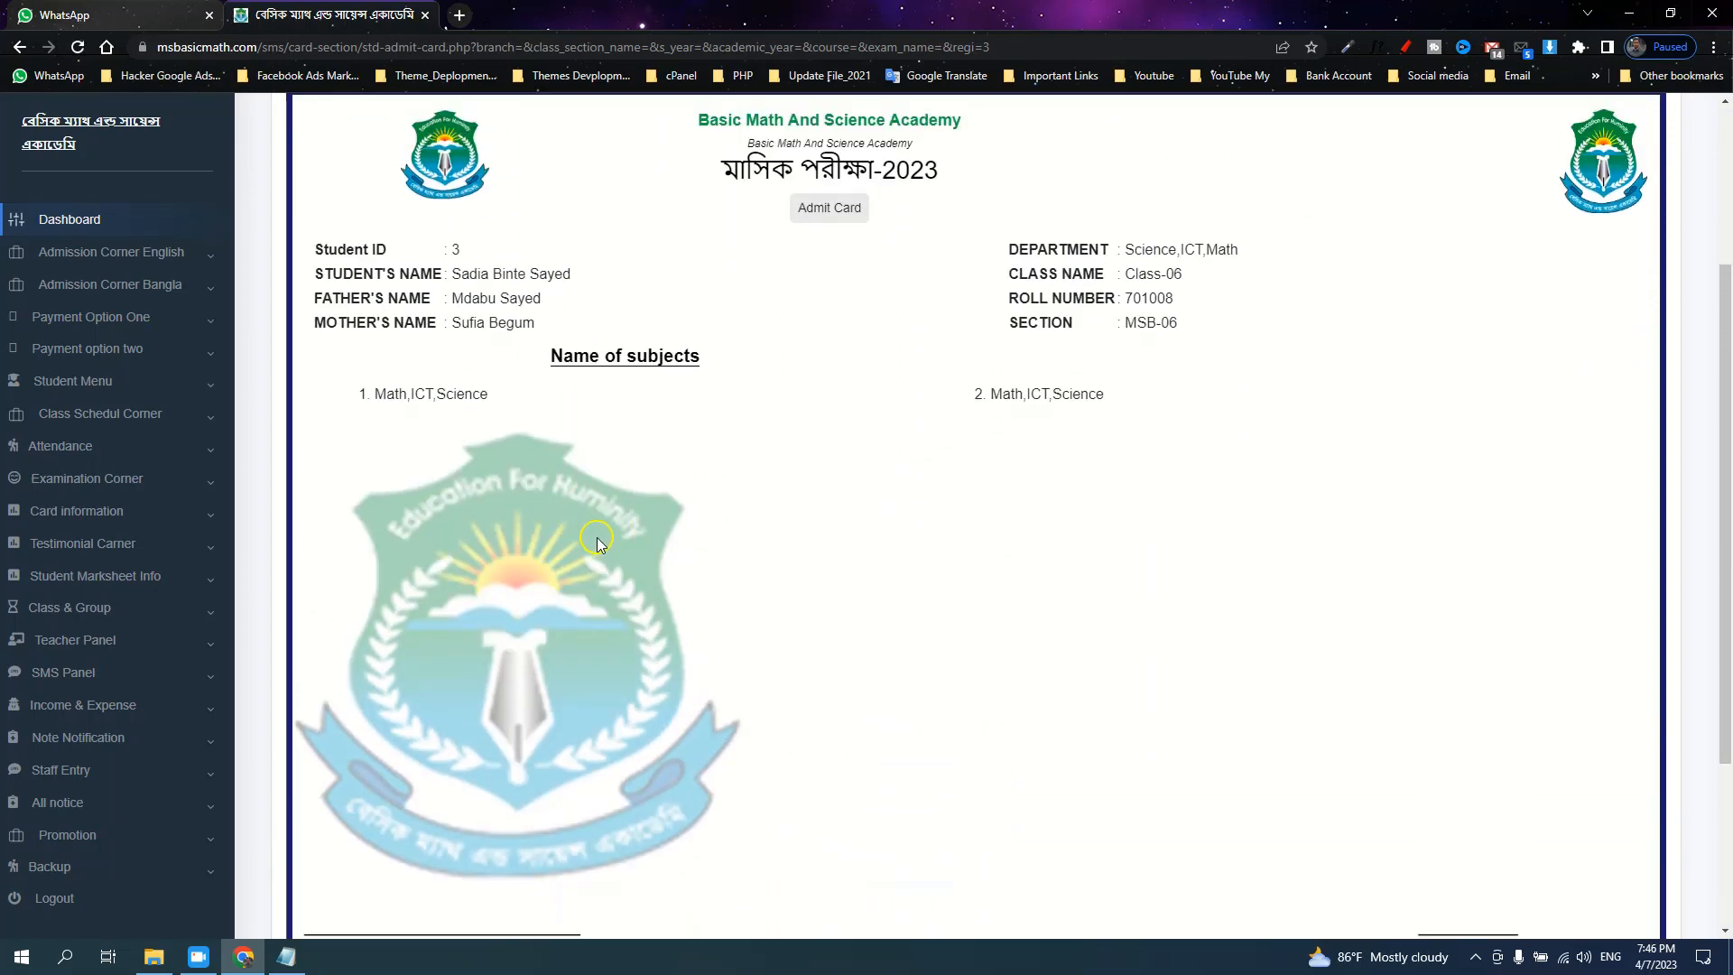
scroll(794, 552, "up", 3)
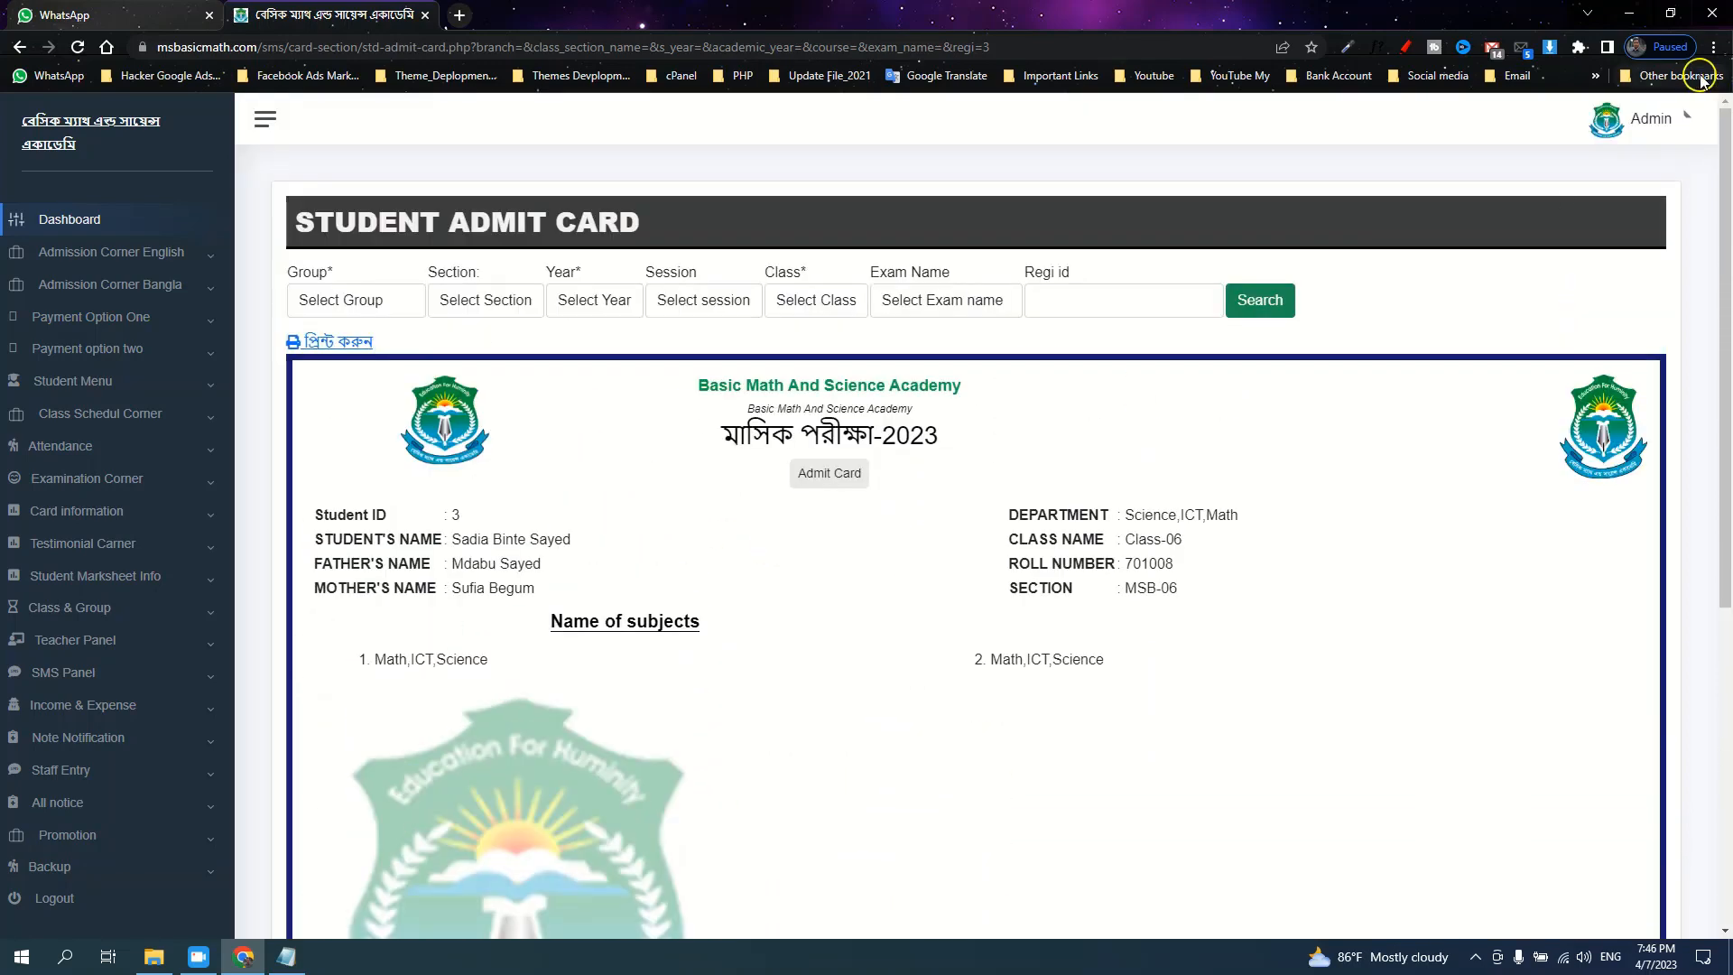
Copy the admit card page URL, then clear all-time history, cookies and cached files
left_click(400, 47)
key("ctrl+c")
right_click(400, 47)
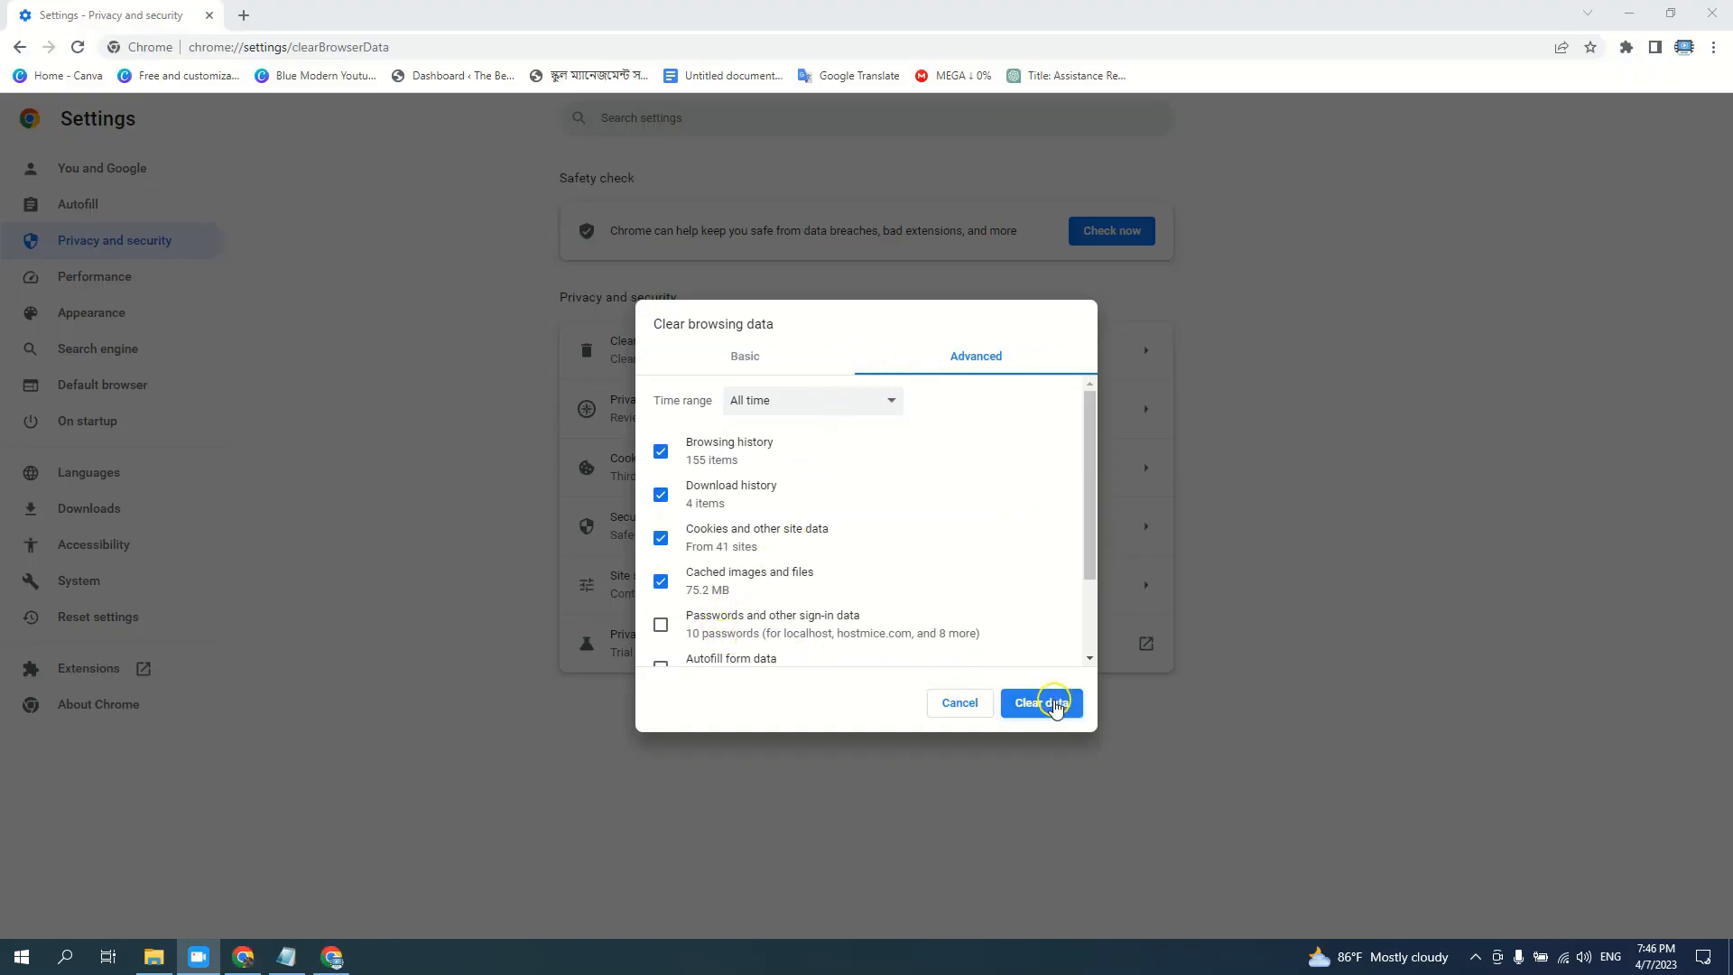
left_click(1056, 707)
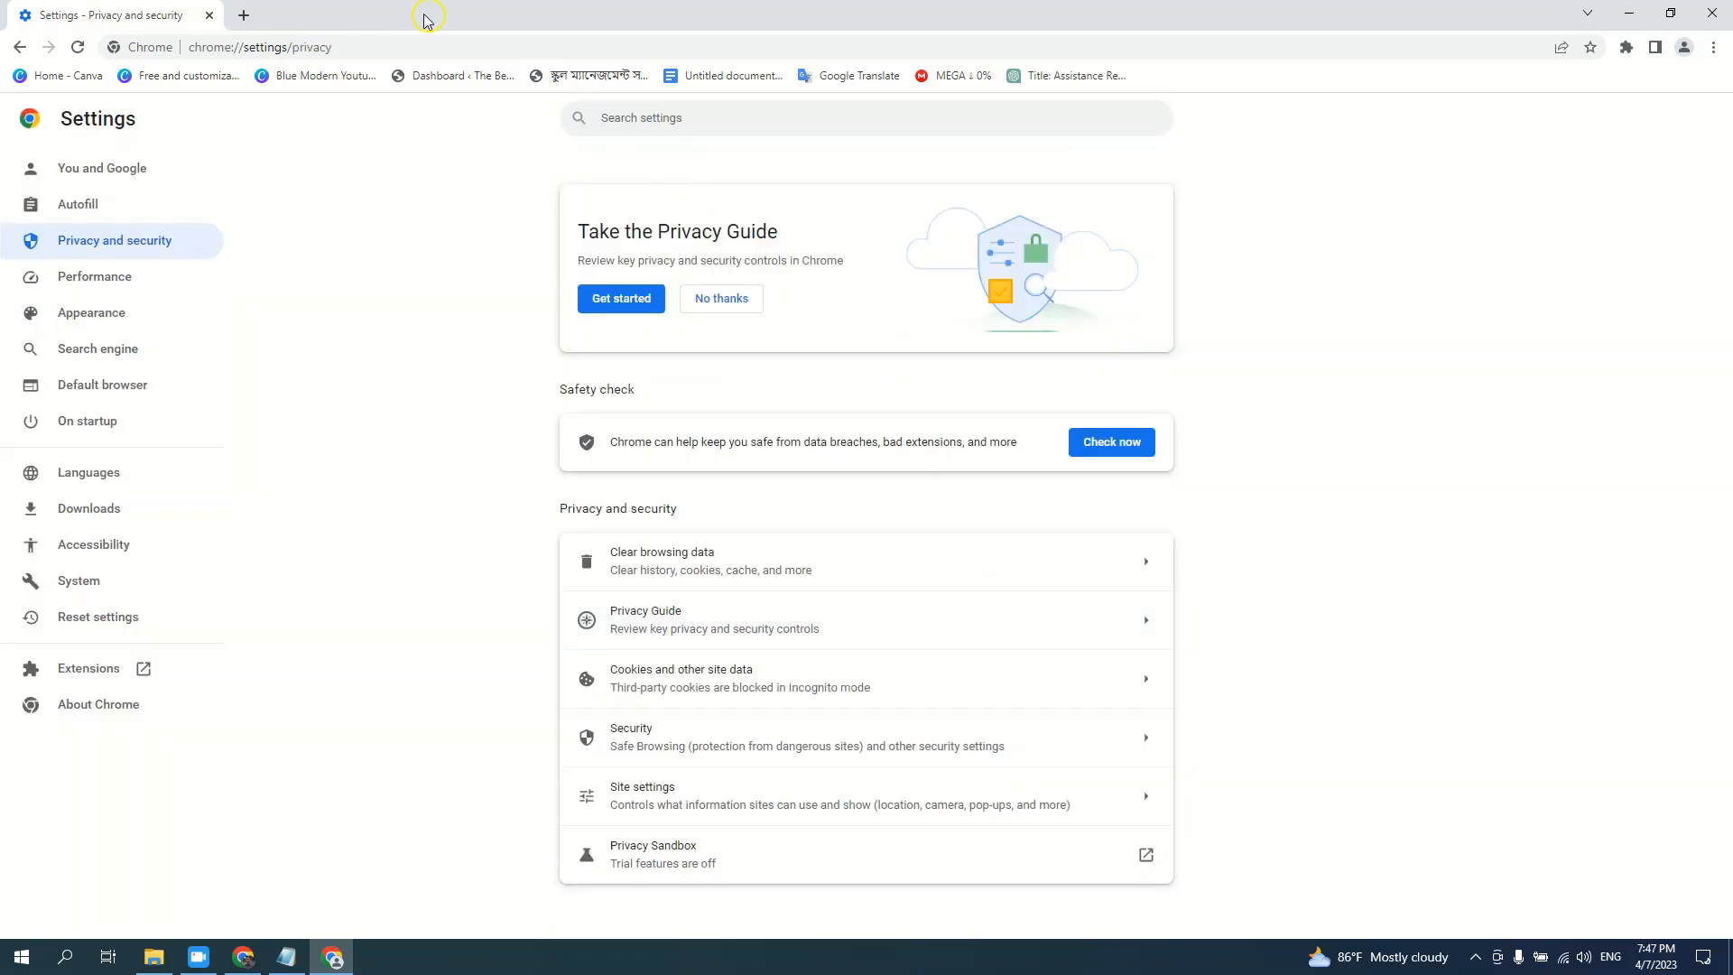
Paste the copied admit card URL into the address bar and load it
left_click(393, 46)
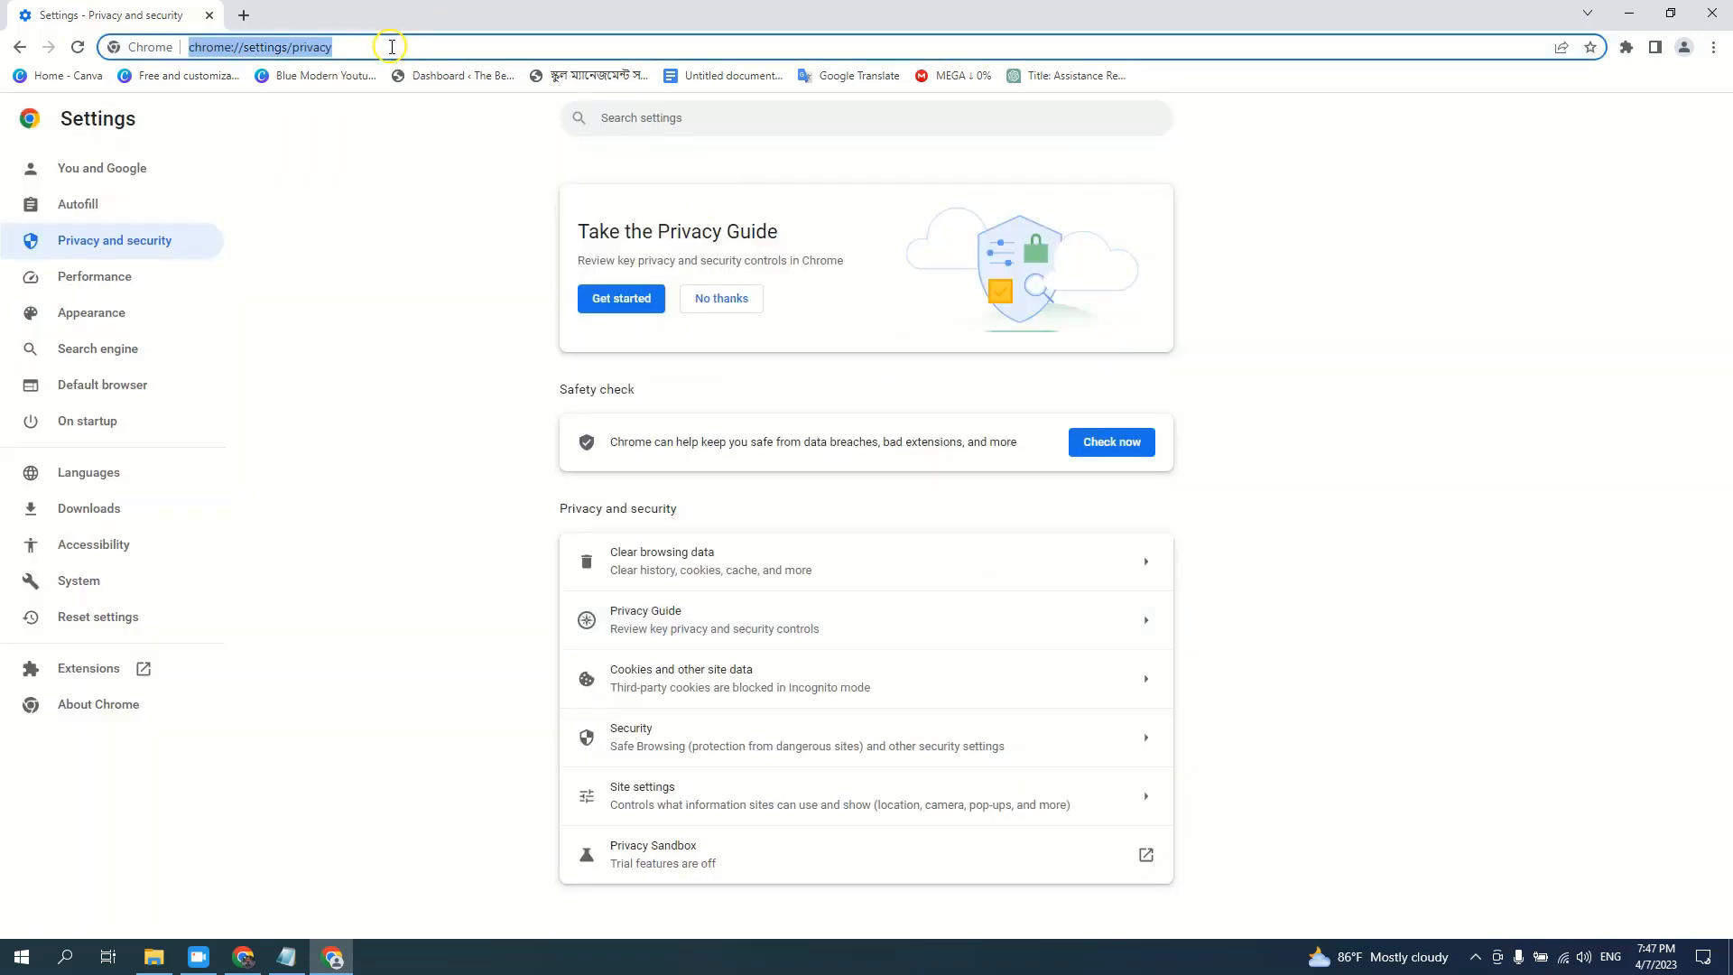
key("ctrl+v")
key("Return")
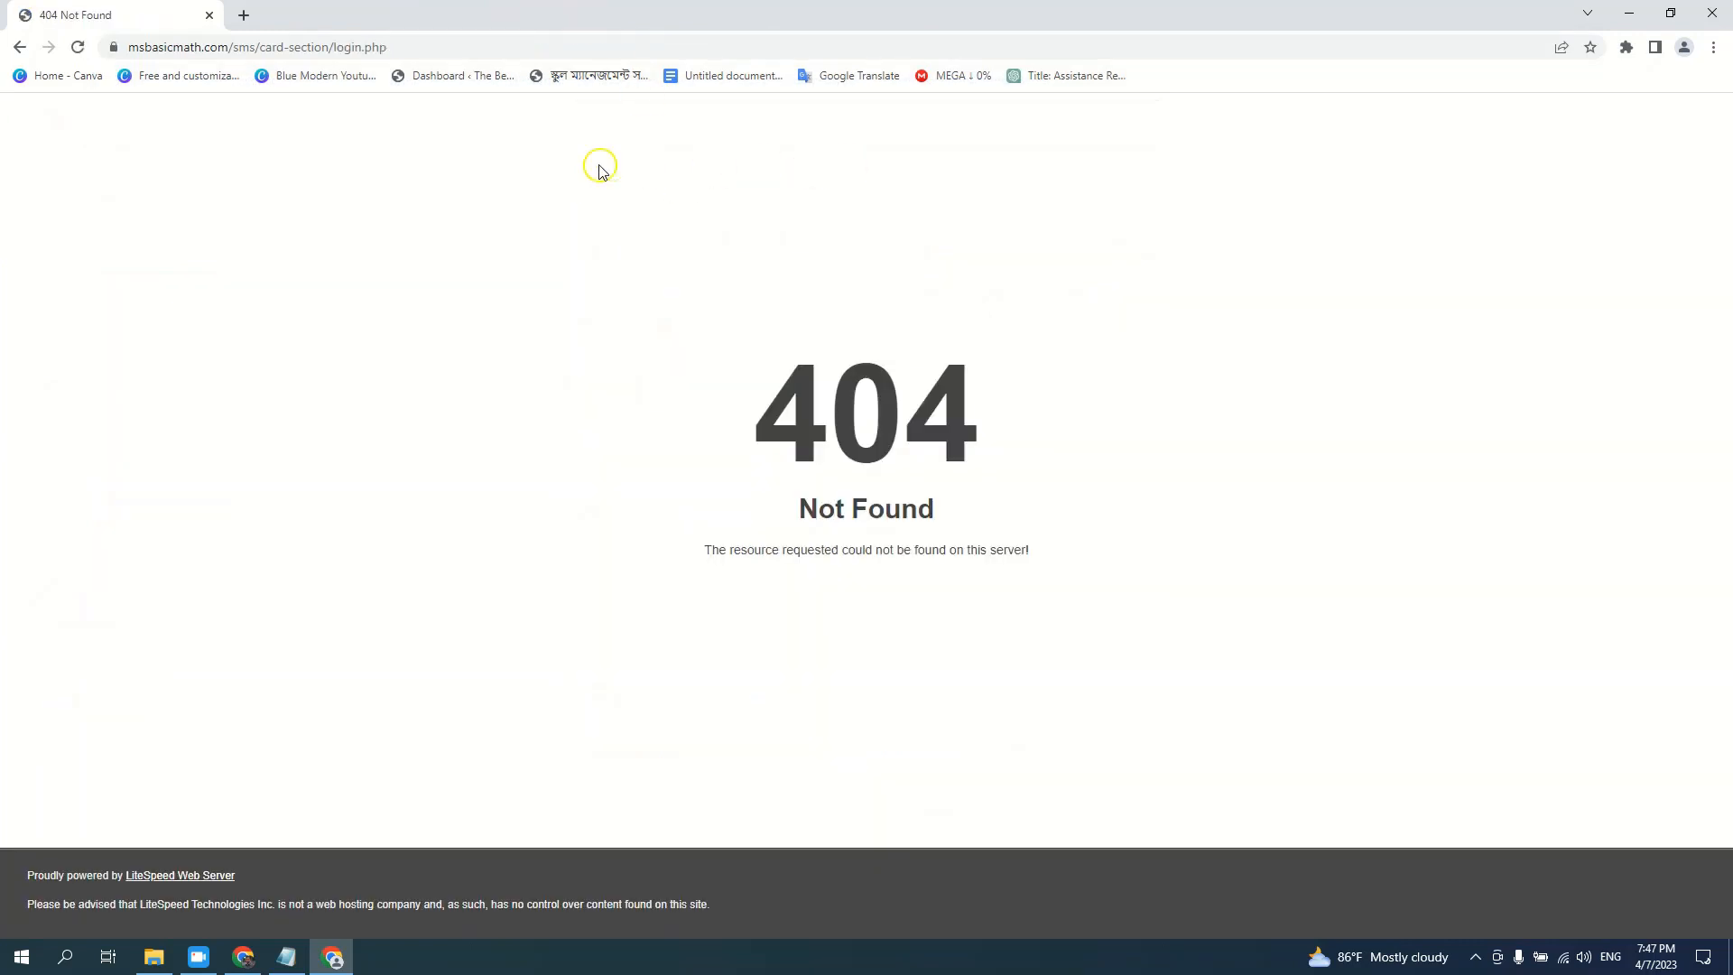
Change the path to login.php to reach the dashboard and expand Card information
left_click(437, 47)
left_click_drag(437, 47, 263, 47)
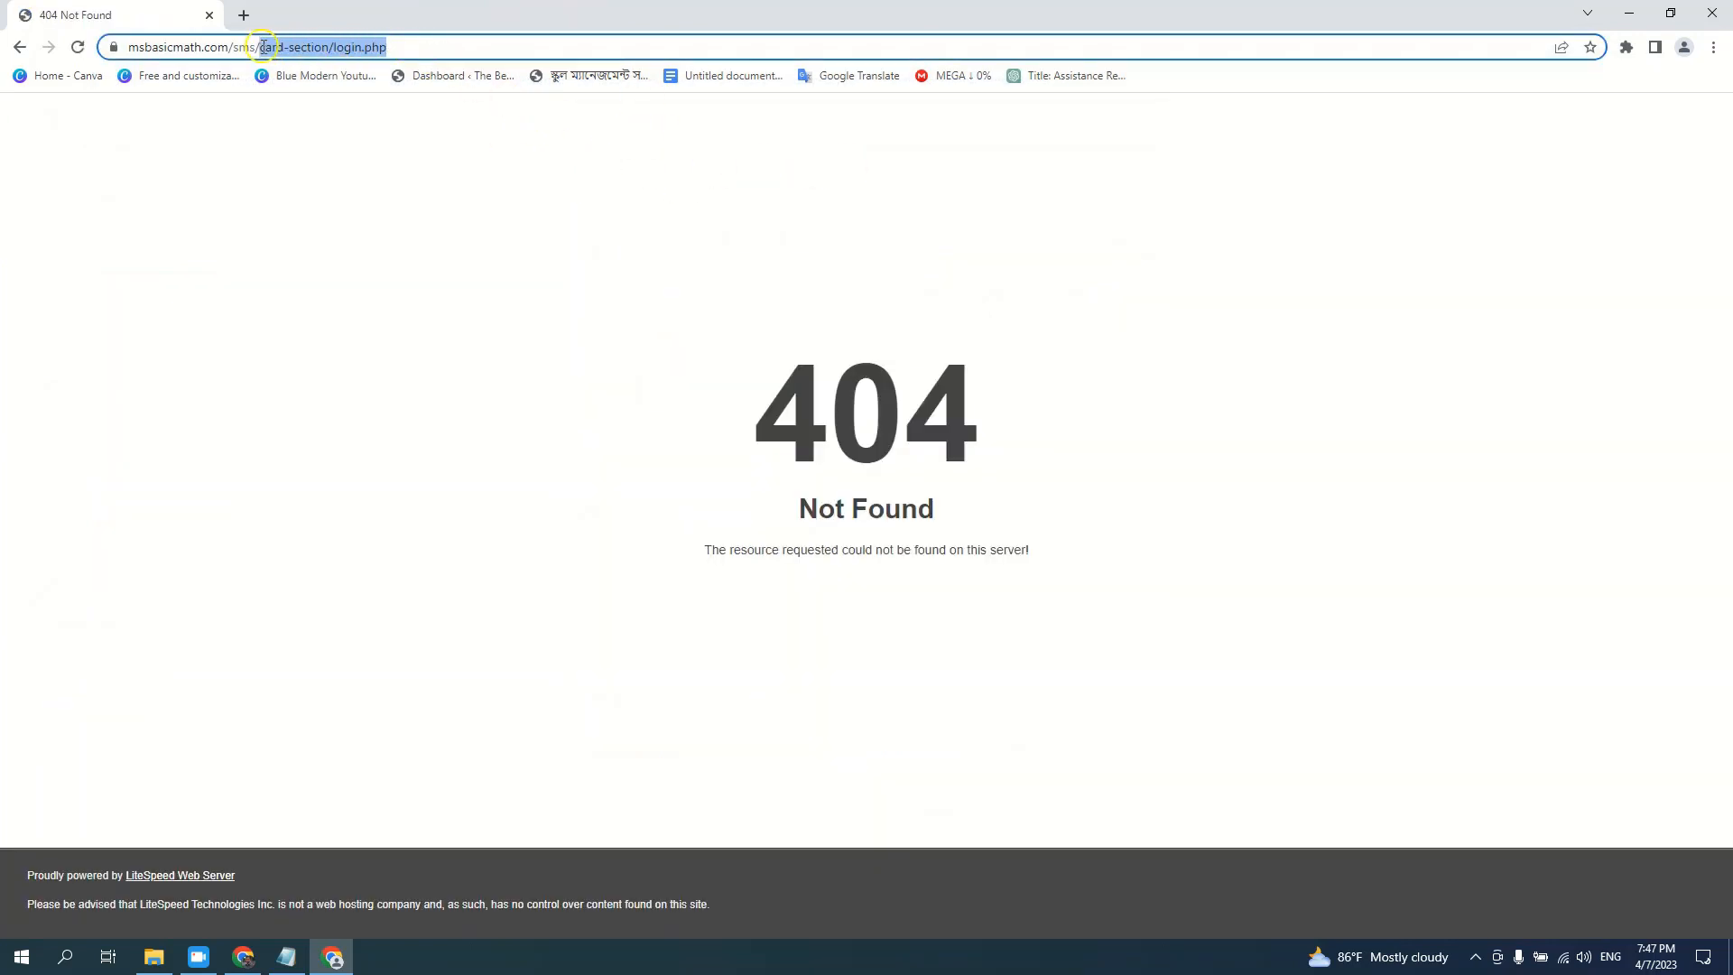
key("BackSpace")
type("login.php")
key("Return")
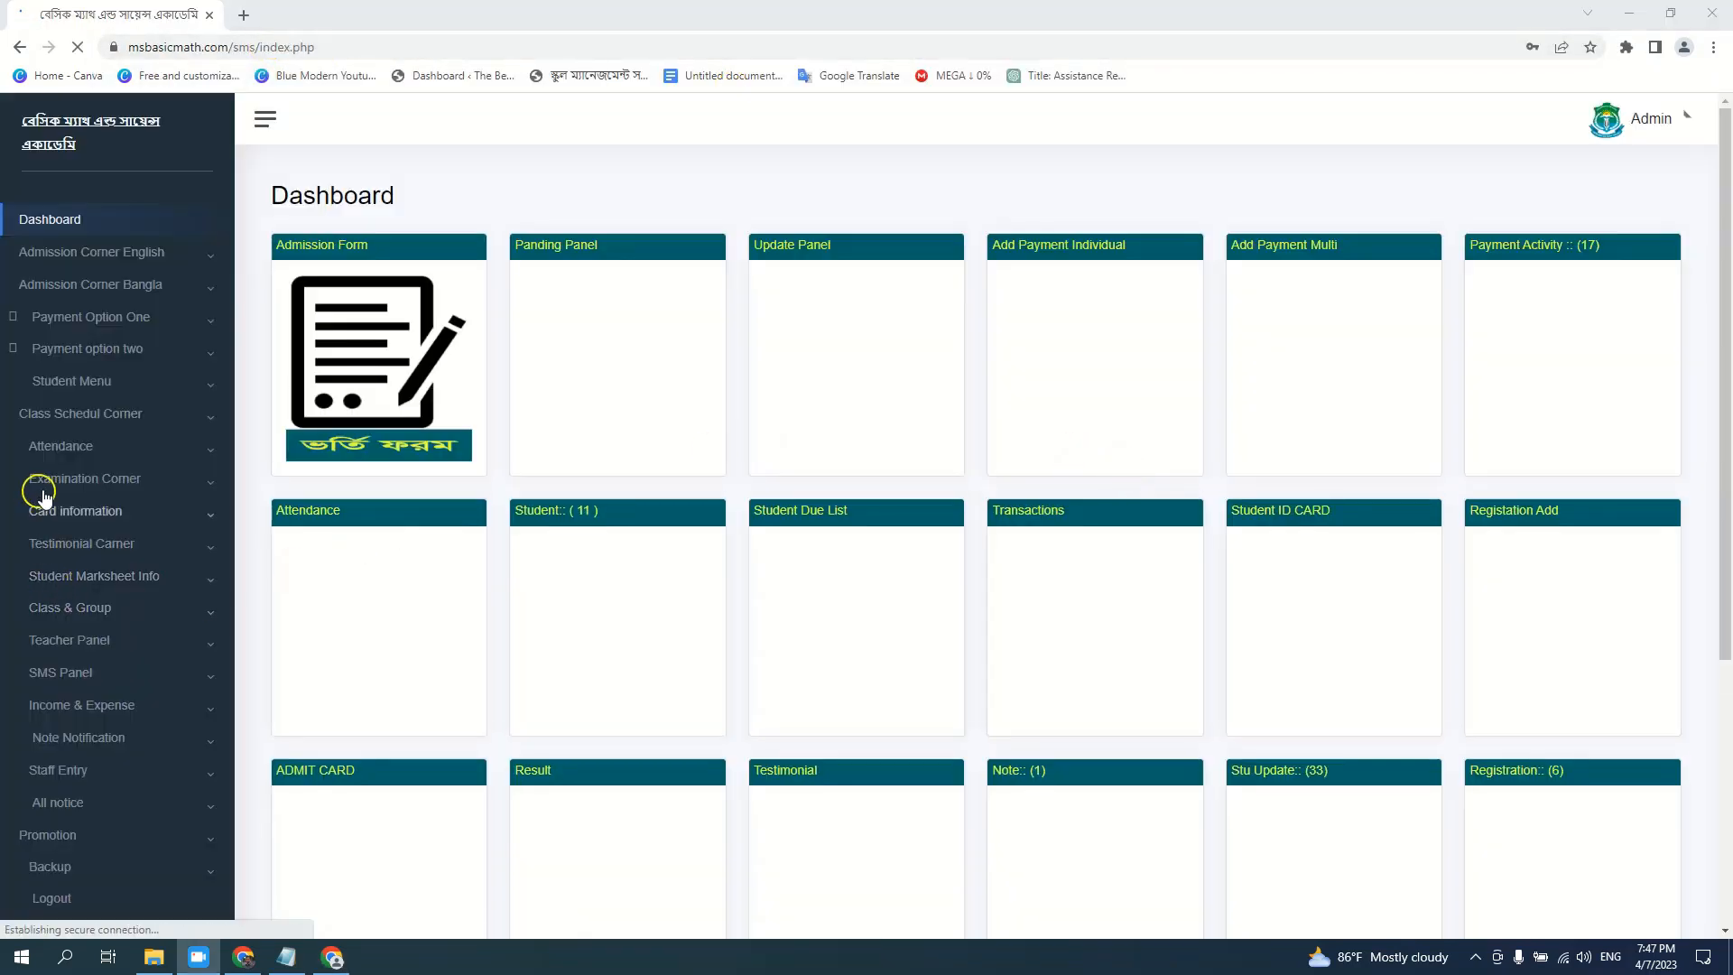
left_click(102, 512)
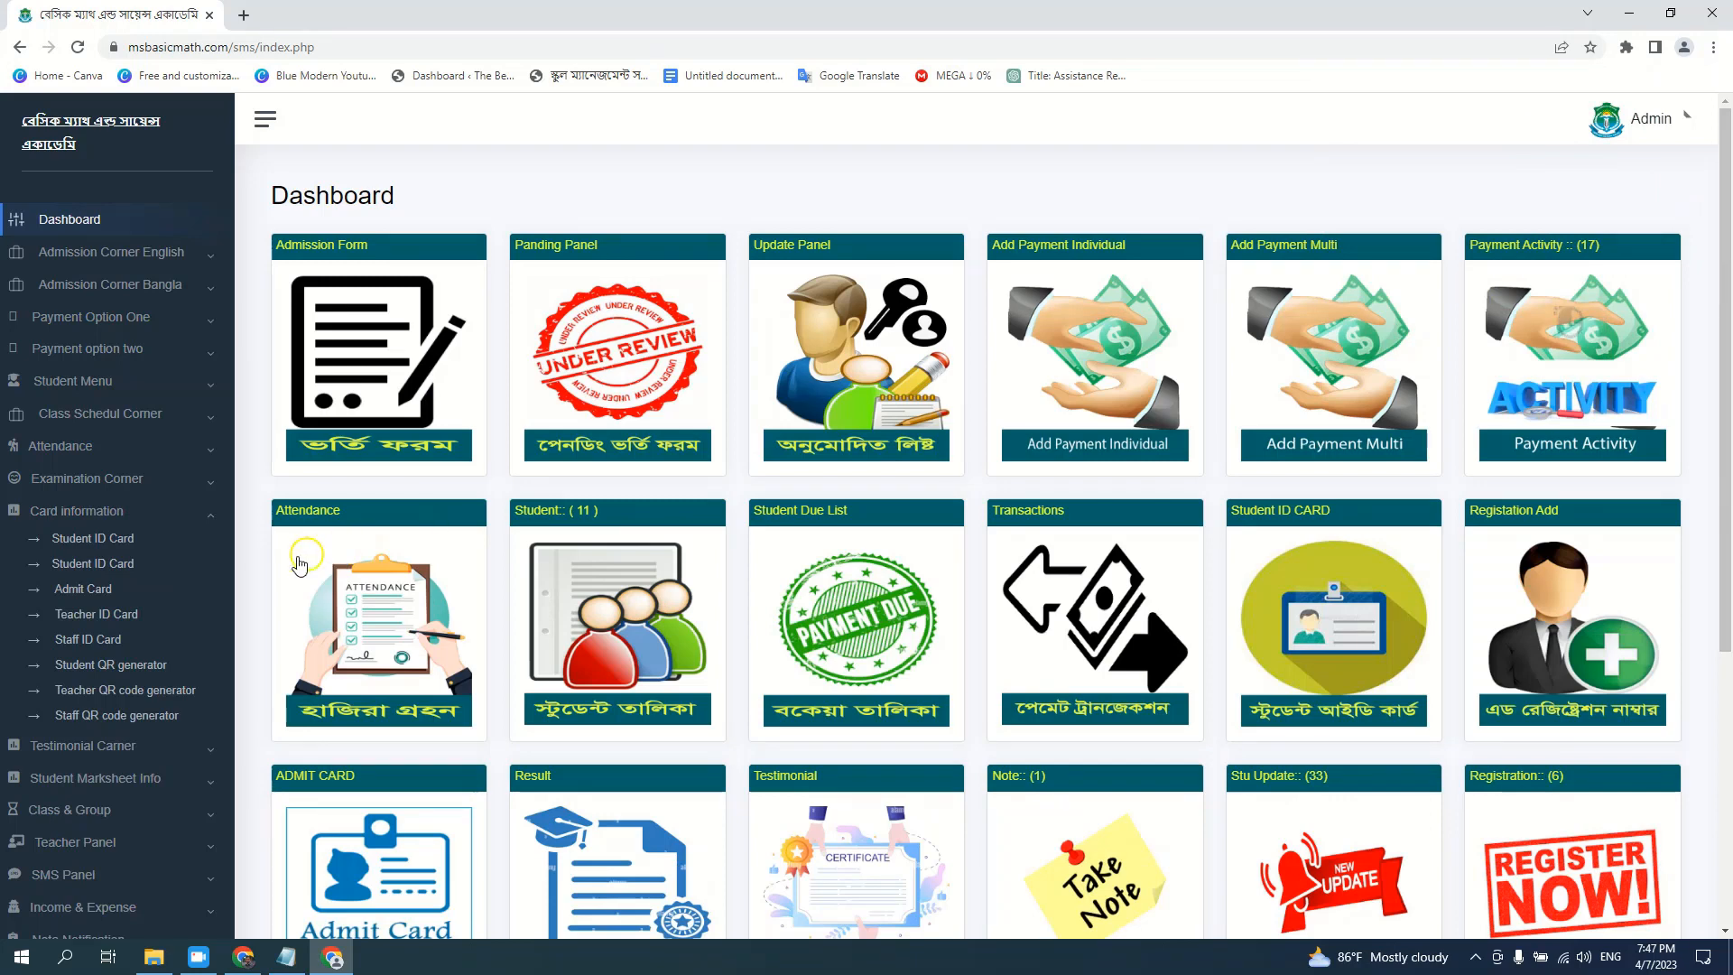
Look up the admit card for registration id 10 and open its print preview
left_click(83, 589)
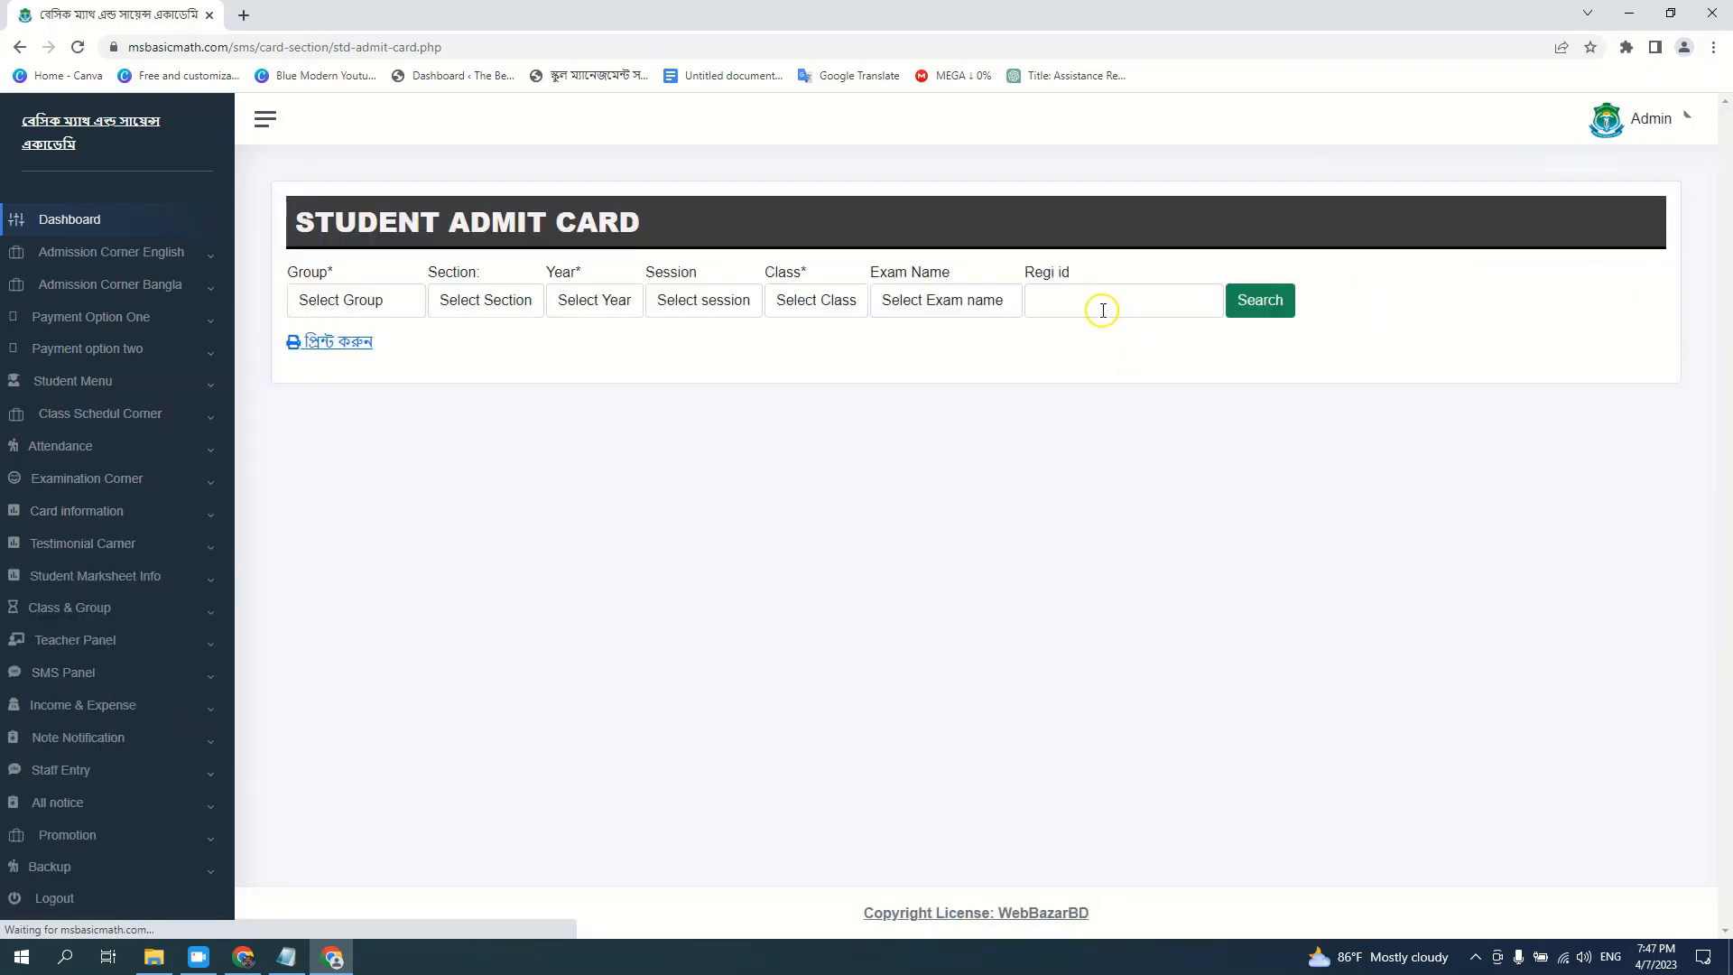
left_click(1102, 304)
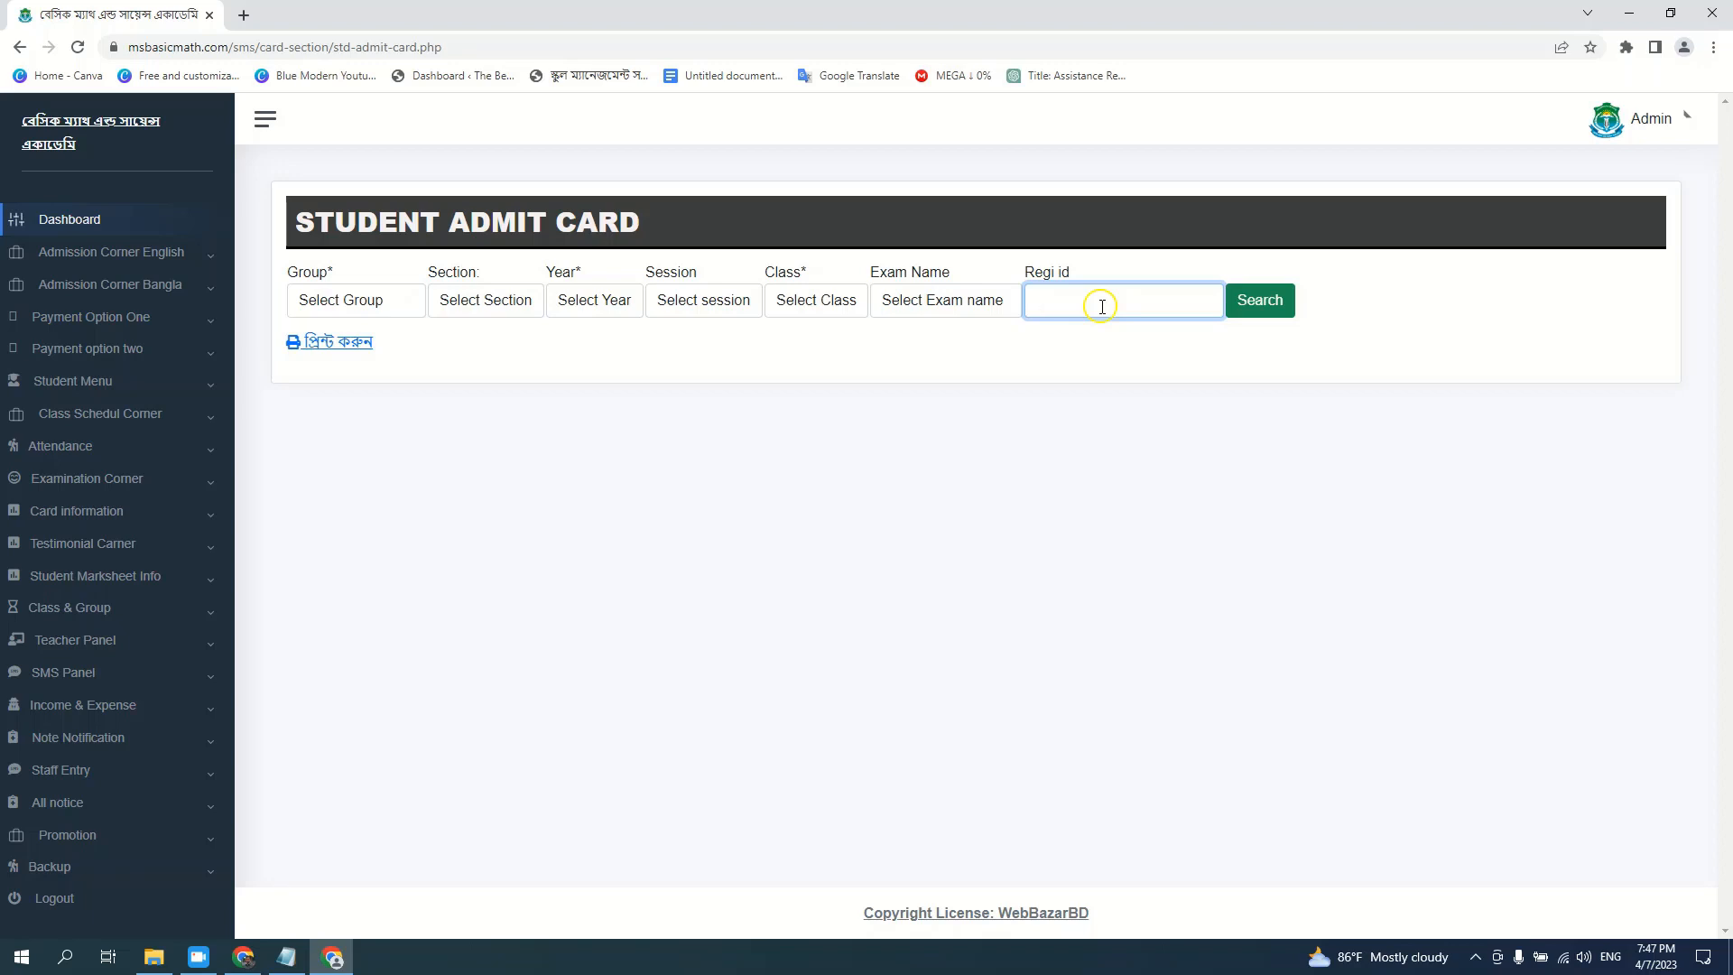
type("10")
left_click(1280, 307)
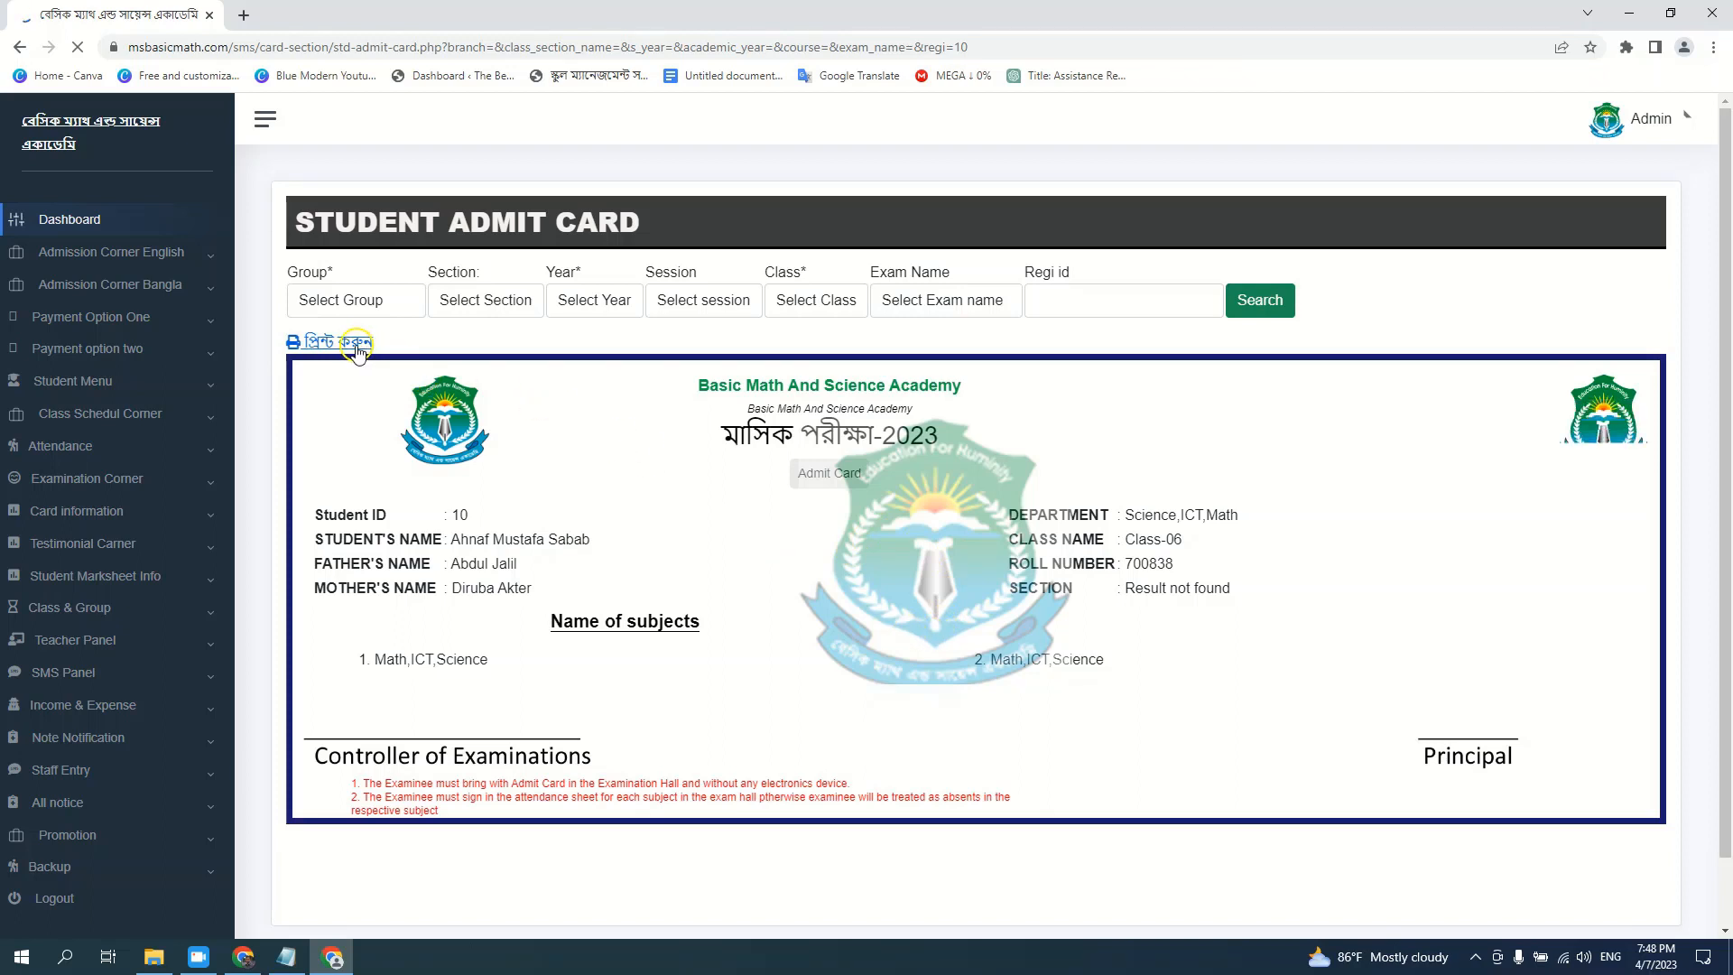
left_click(359, 348)
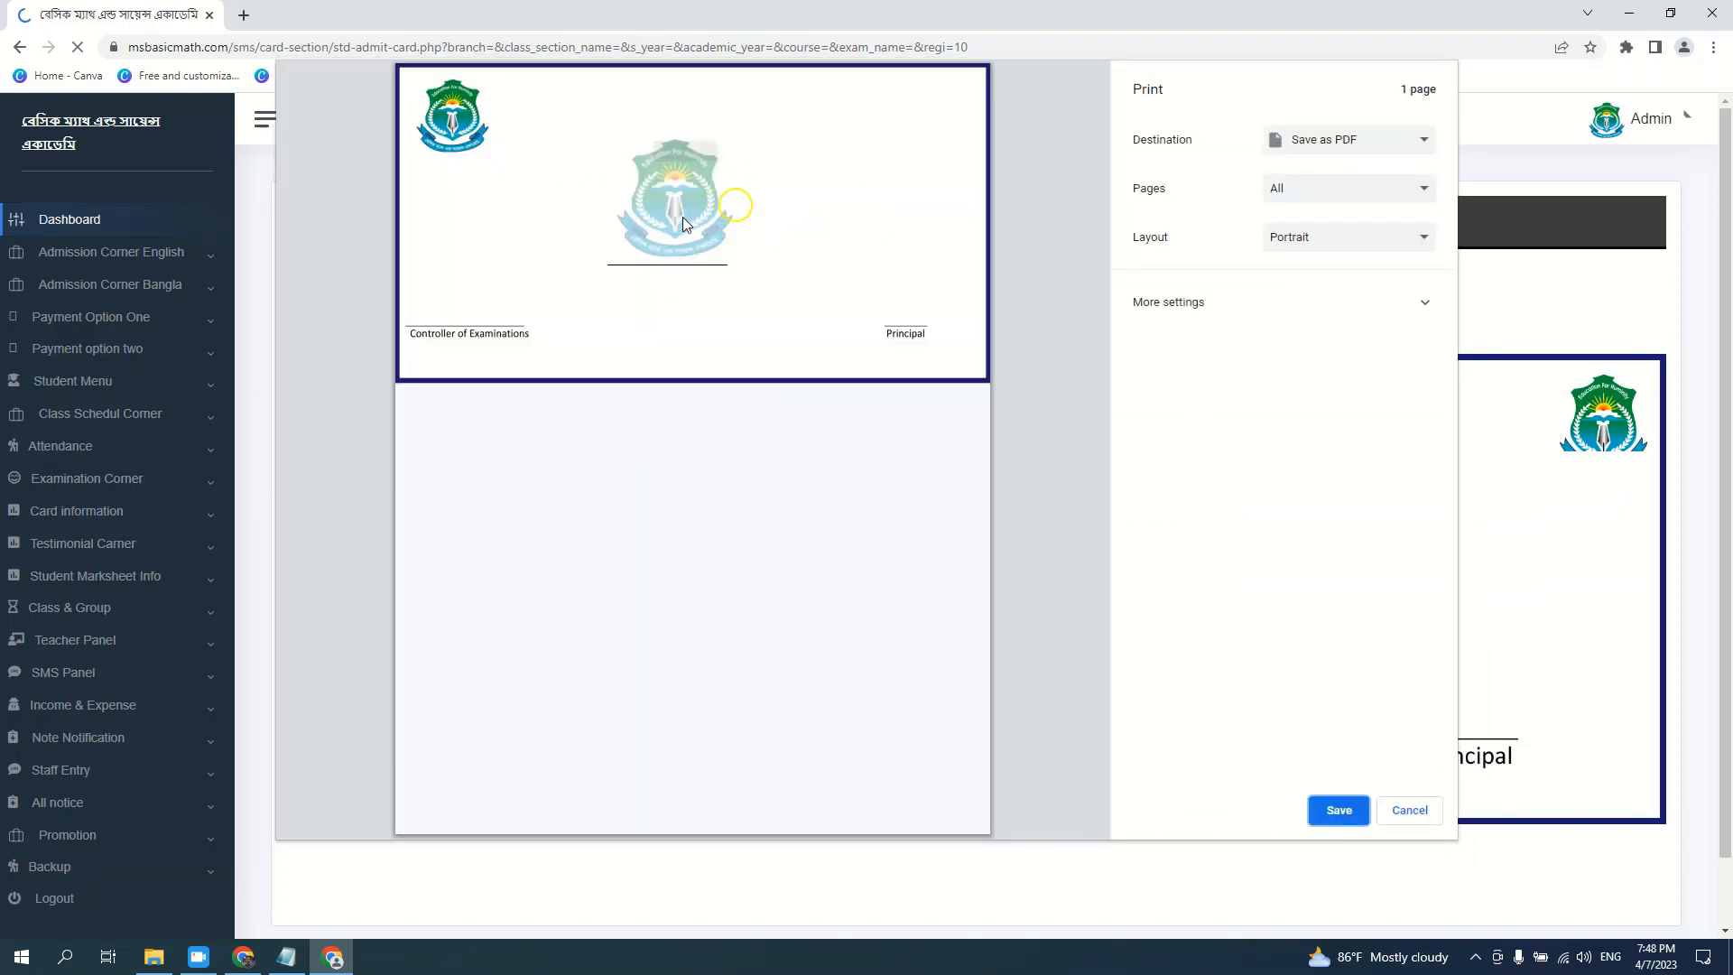
Set the admit card print options to A4 paper and Default margins, then cancel printing
left_click(1169, 302)
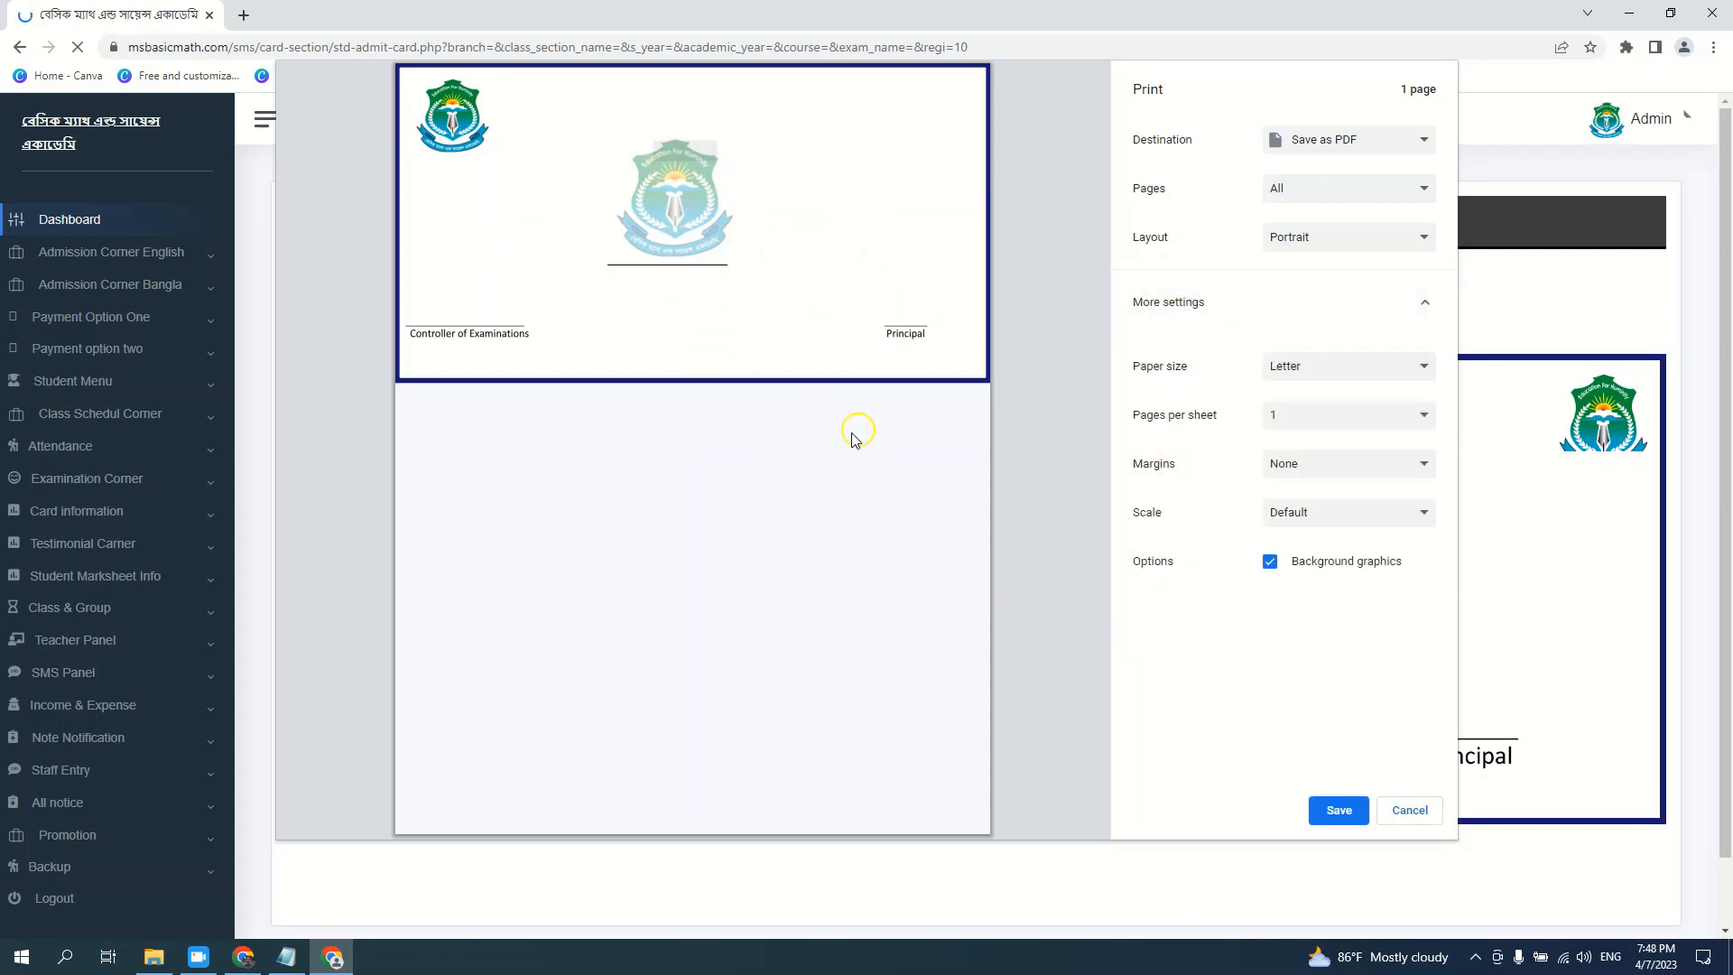
left_click(1422, 813)
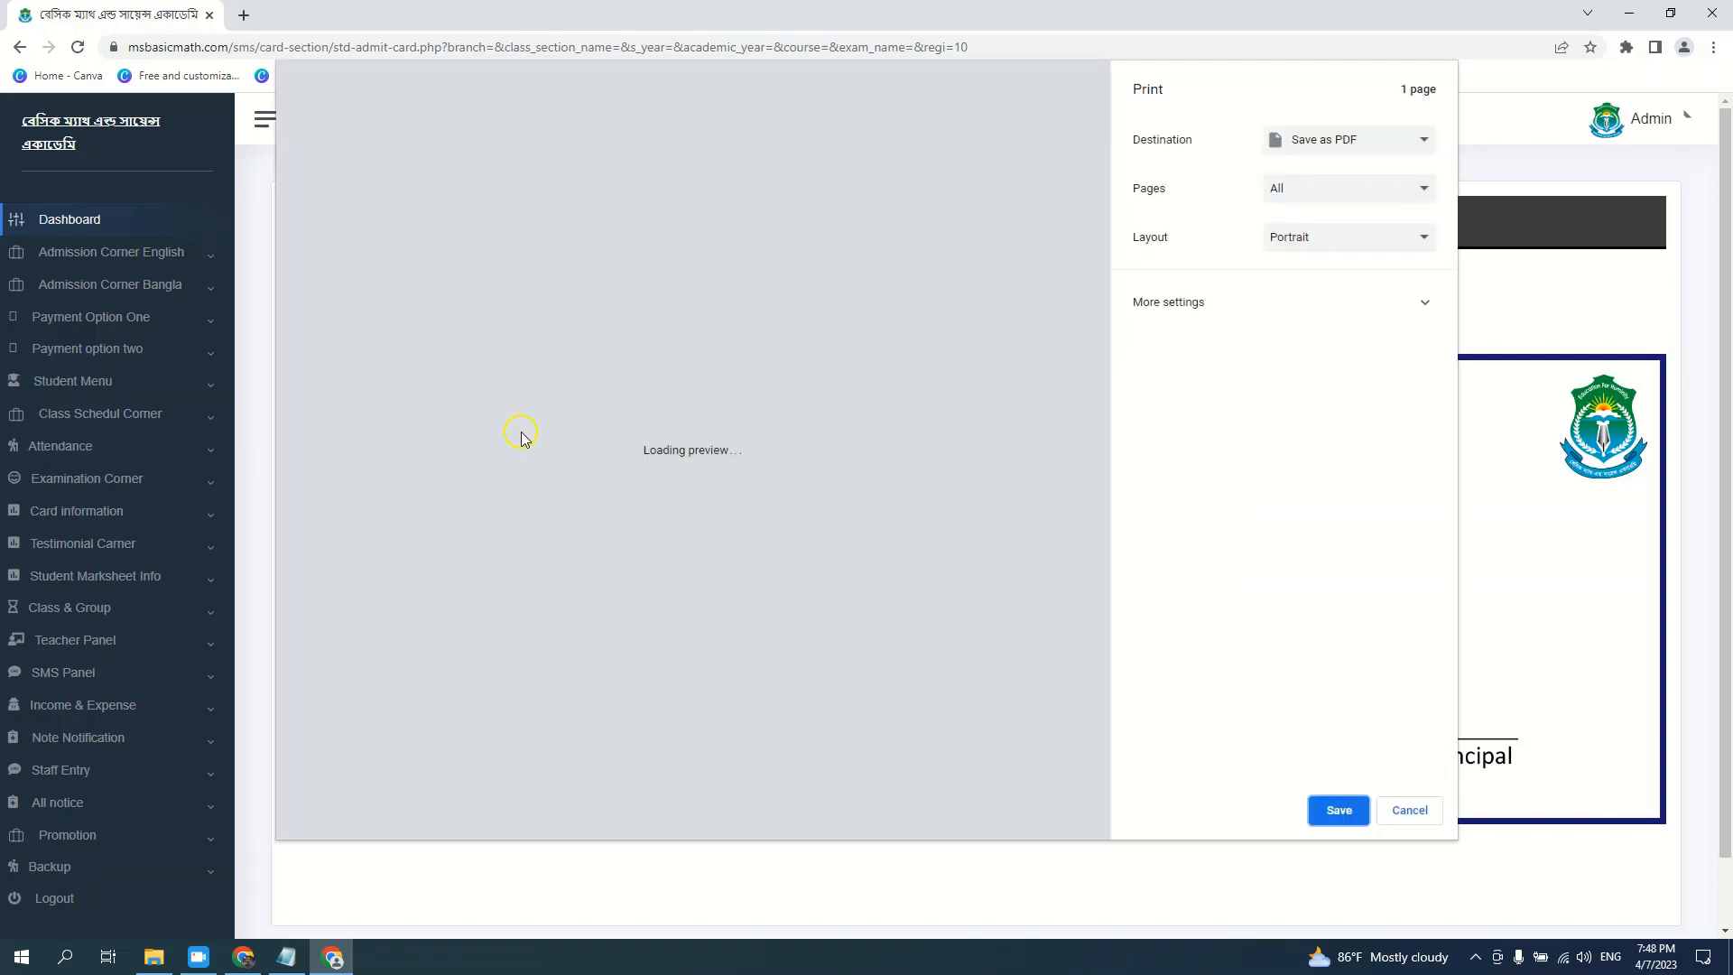
left_click(1248, 311)
left_click(1311, 377)
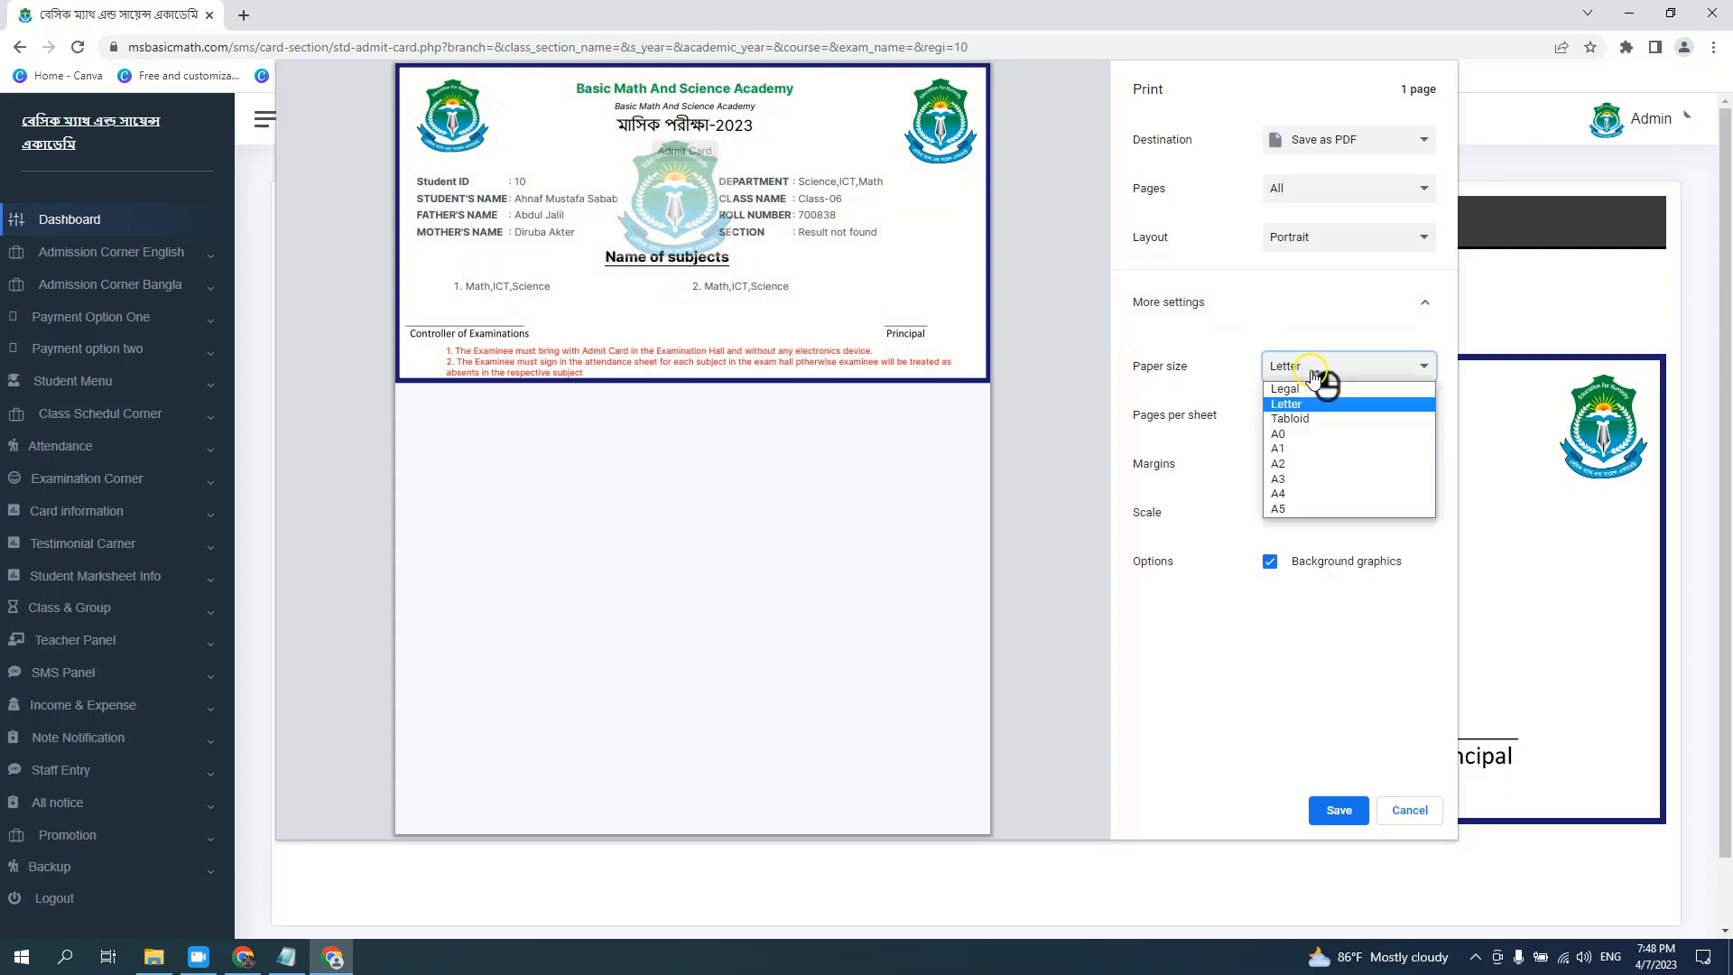
left_click(1300, 479)
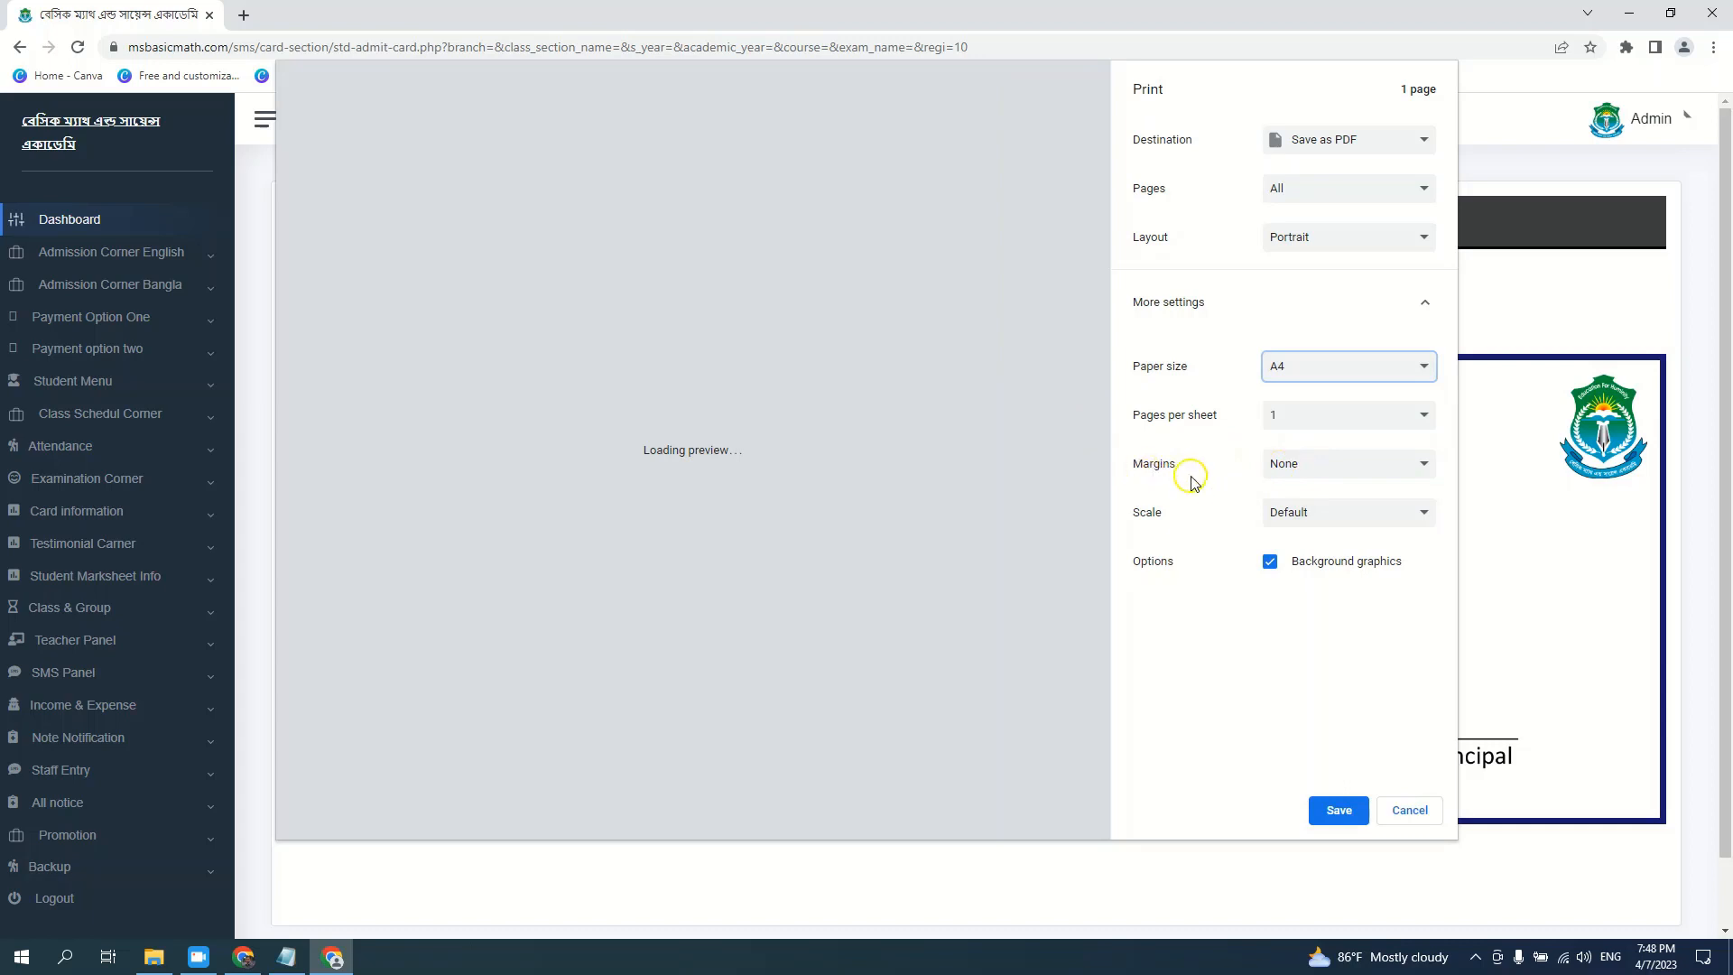
left_click(1308, 468)
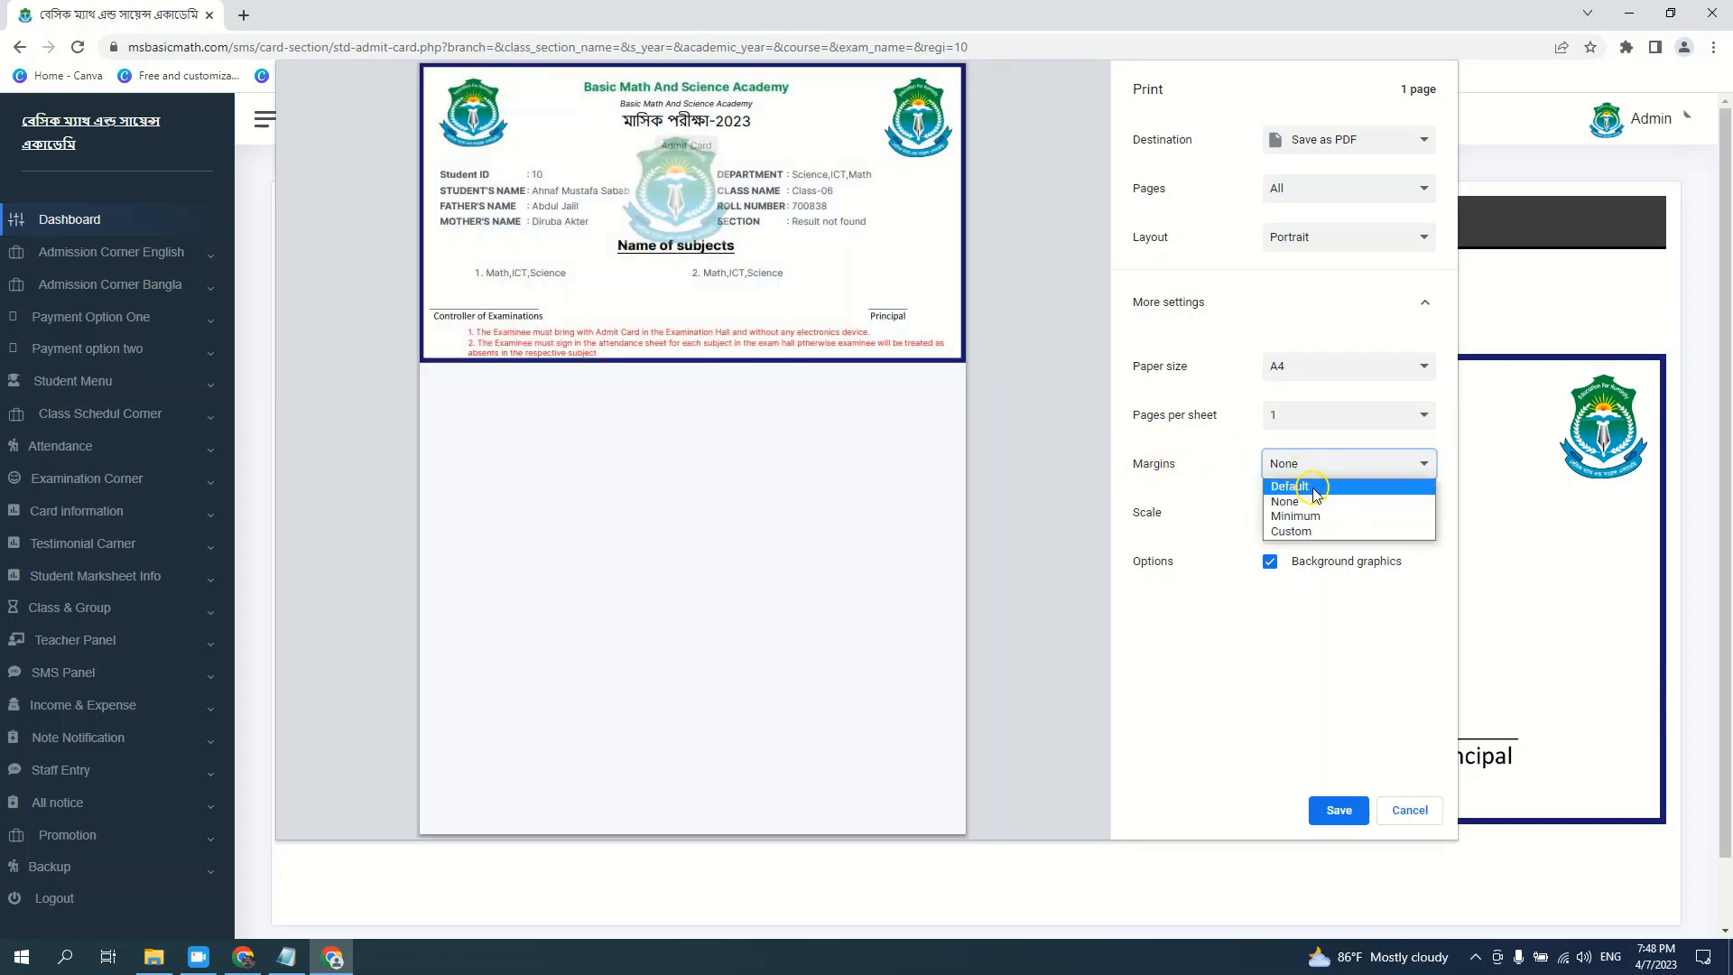
left_click(1314, 488)
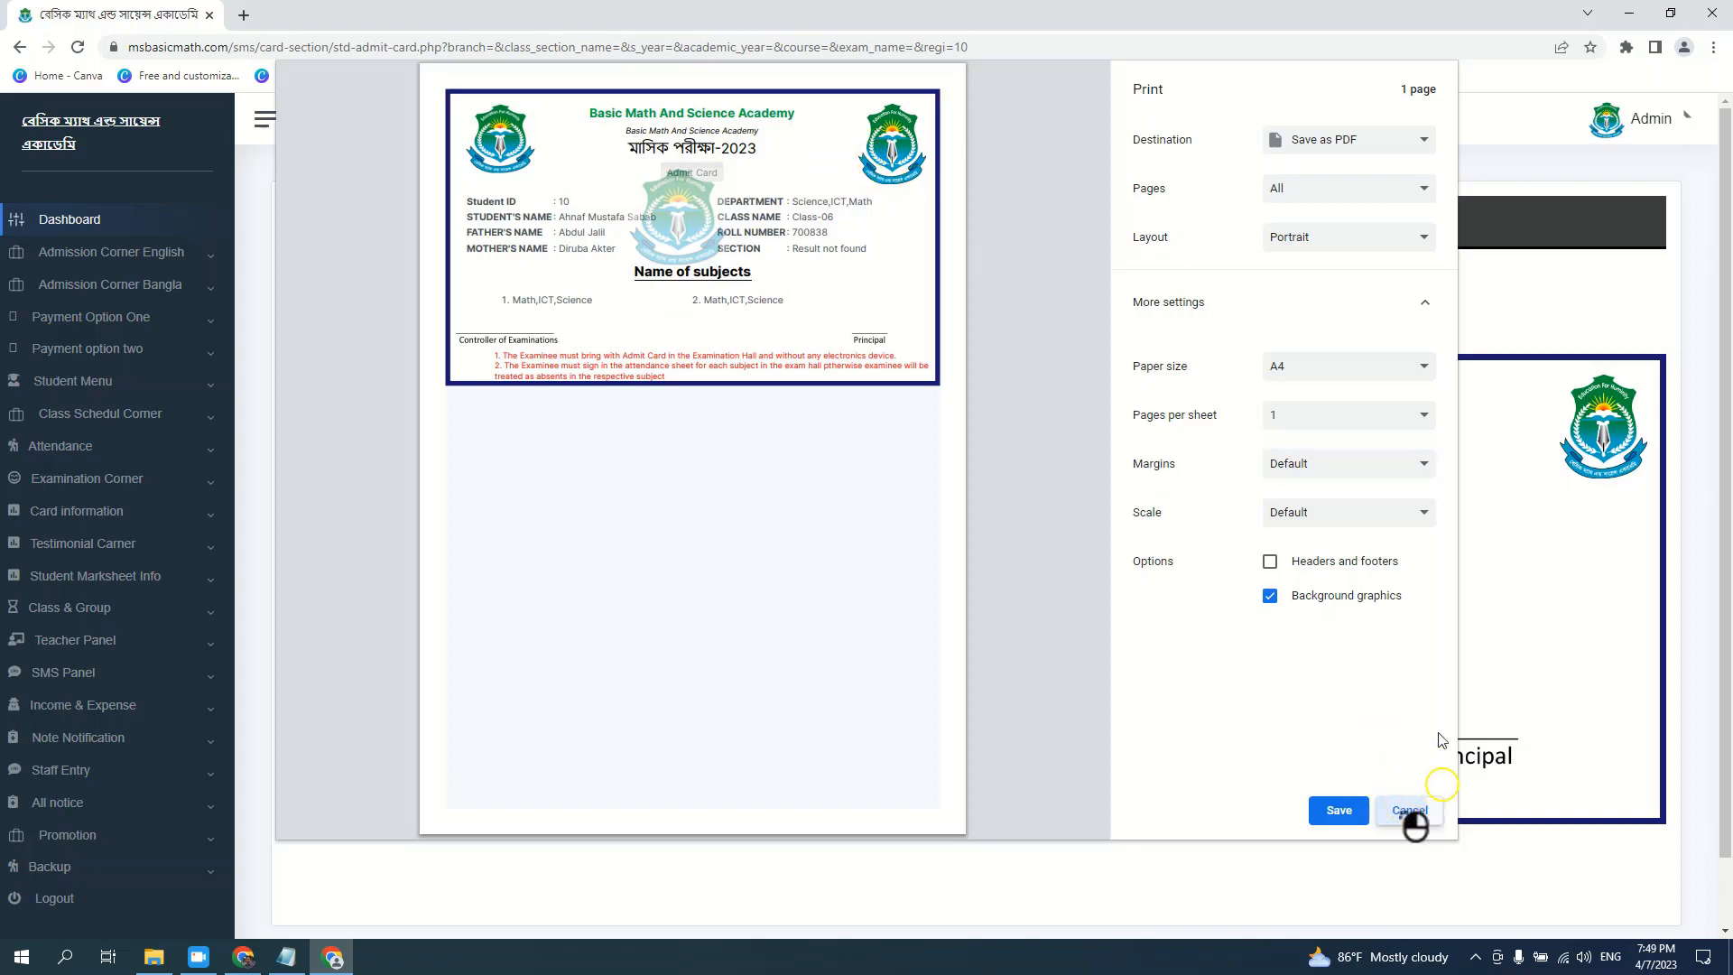
left_click(1410, 812)
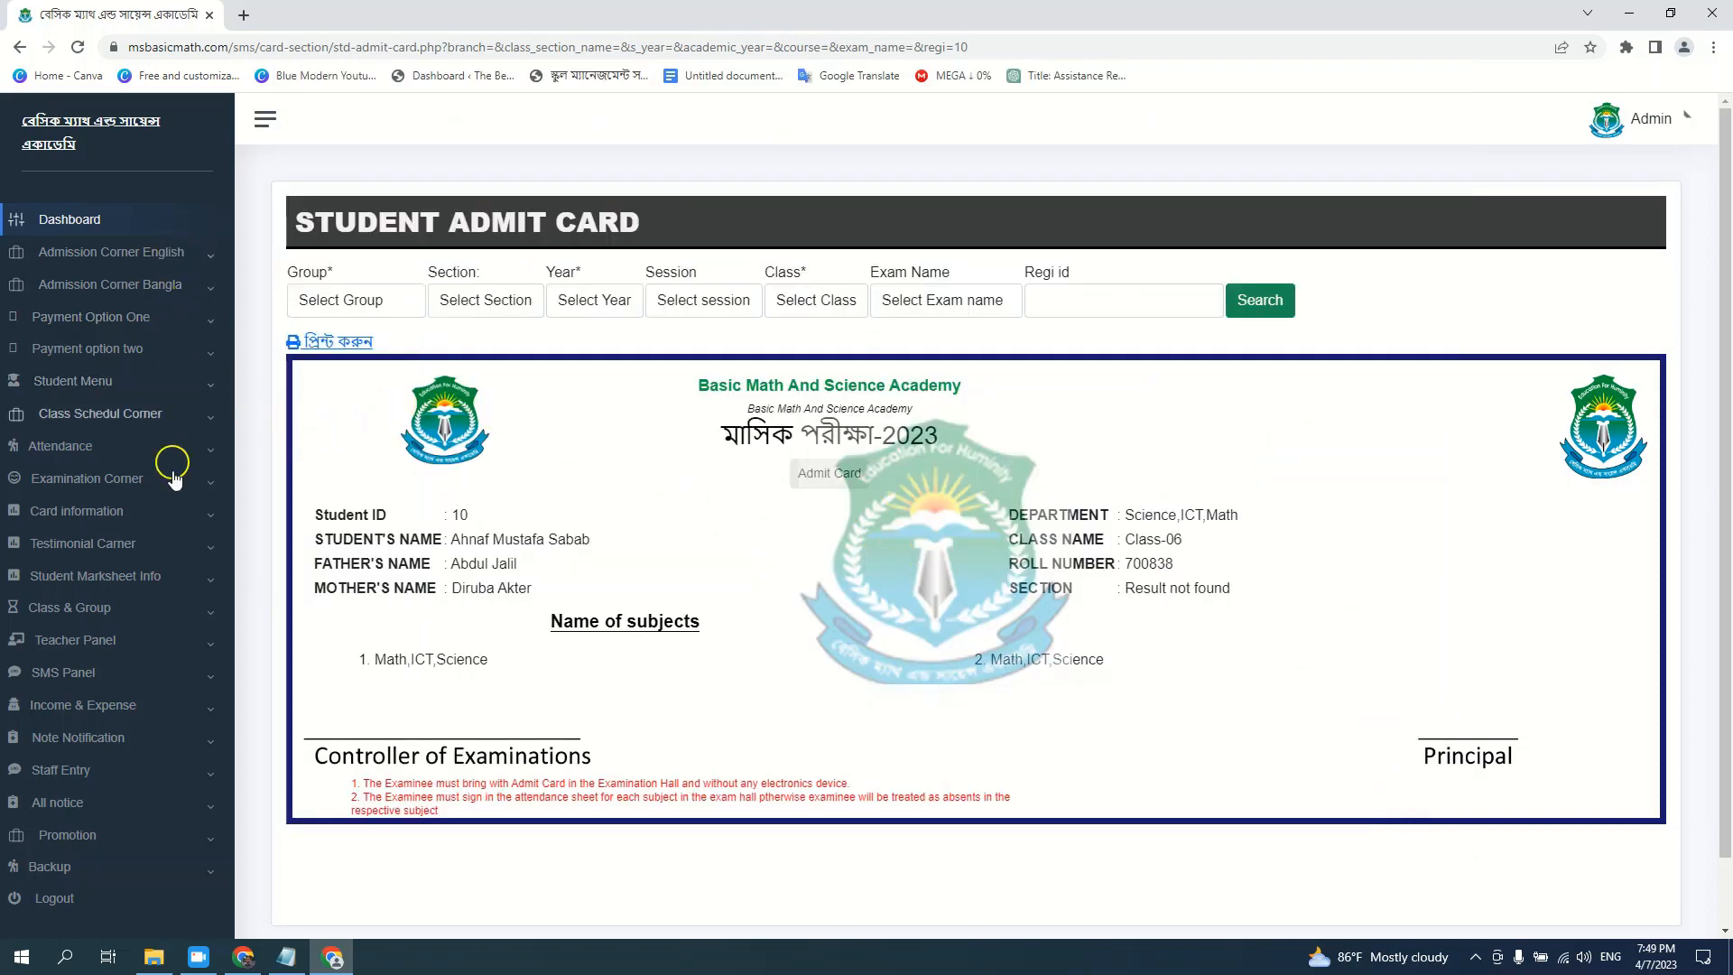
Open SMS Non Masking and try Individual SMS, then clear the recipient and test message
left_click(80, 673)
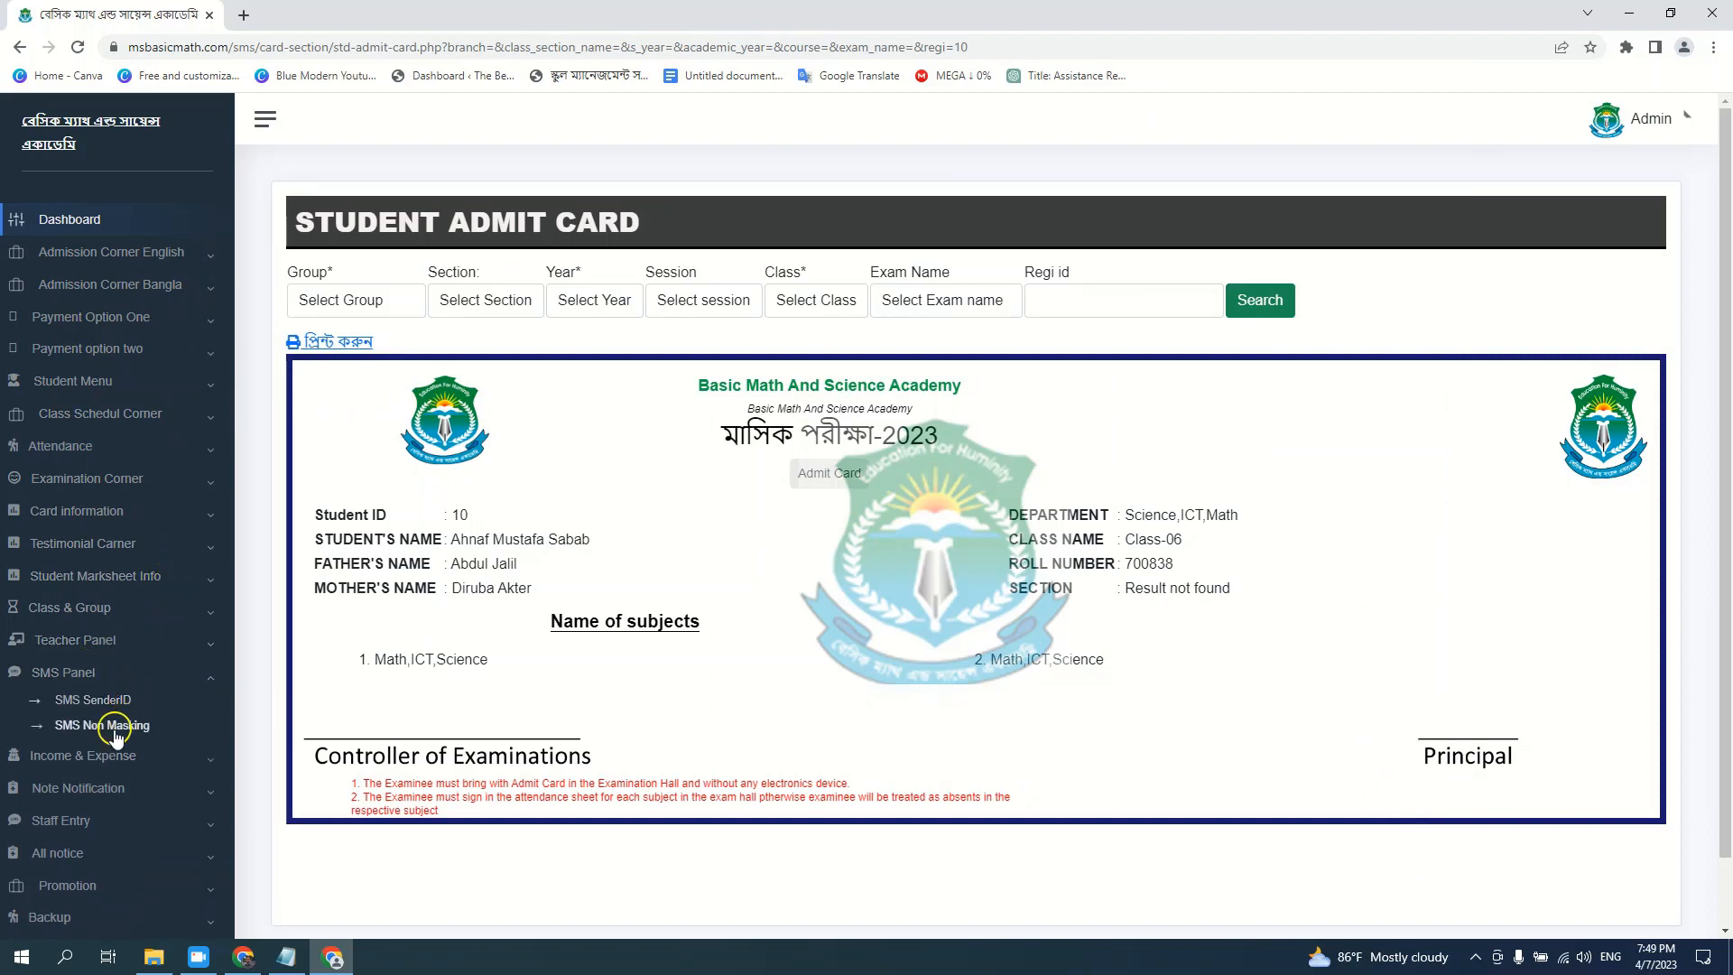
left_click(86, 729)
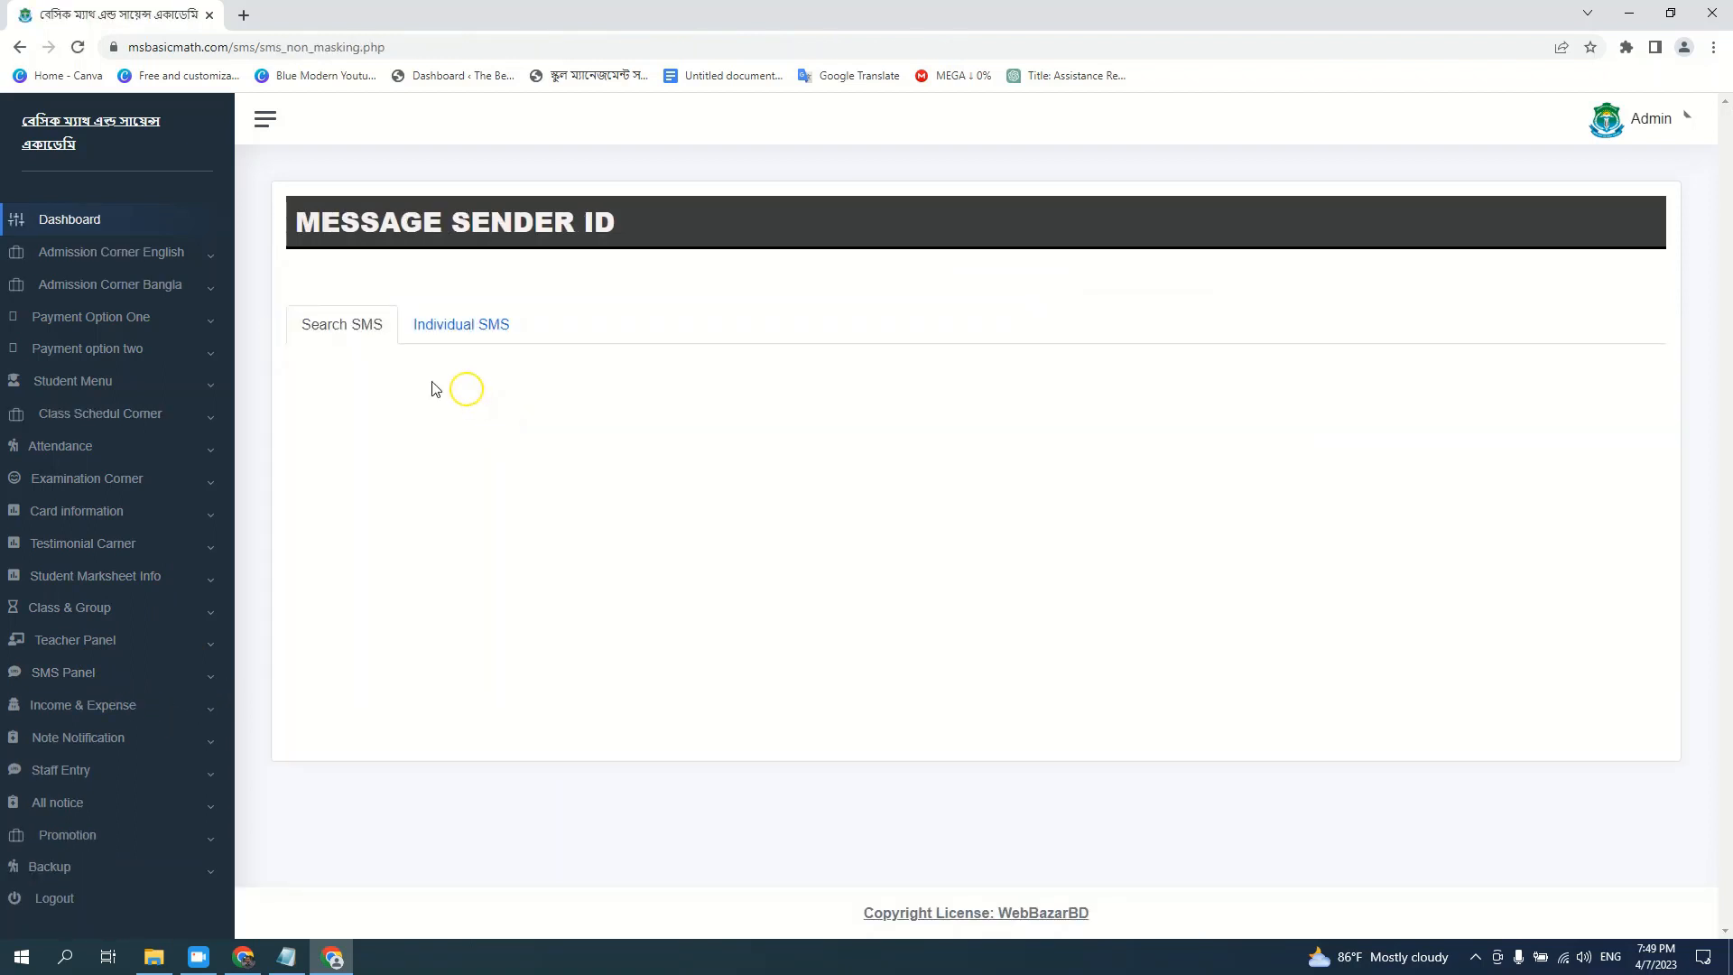
left_click(463, 341)
left_click(406, 397)
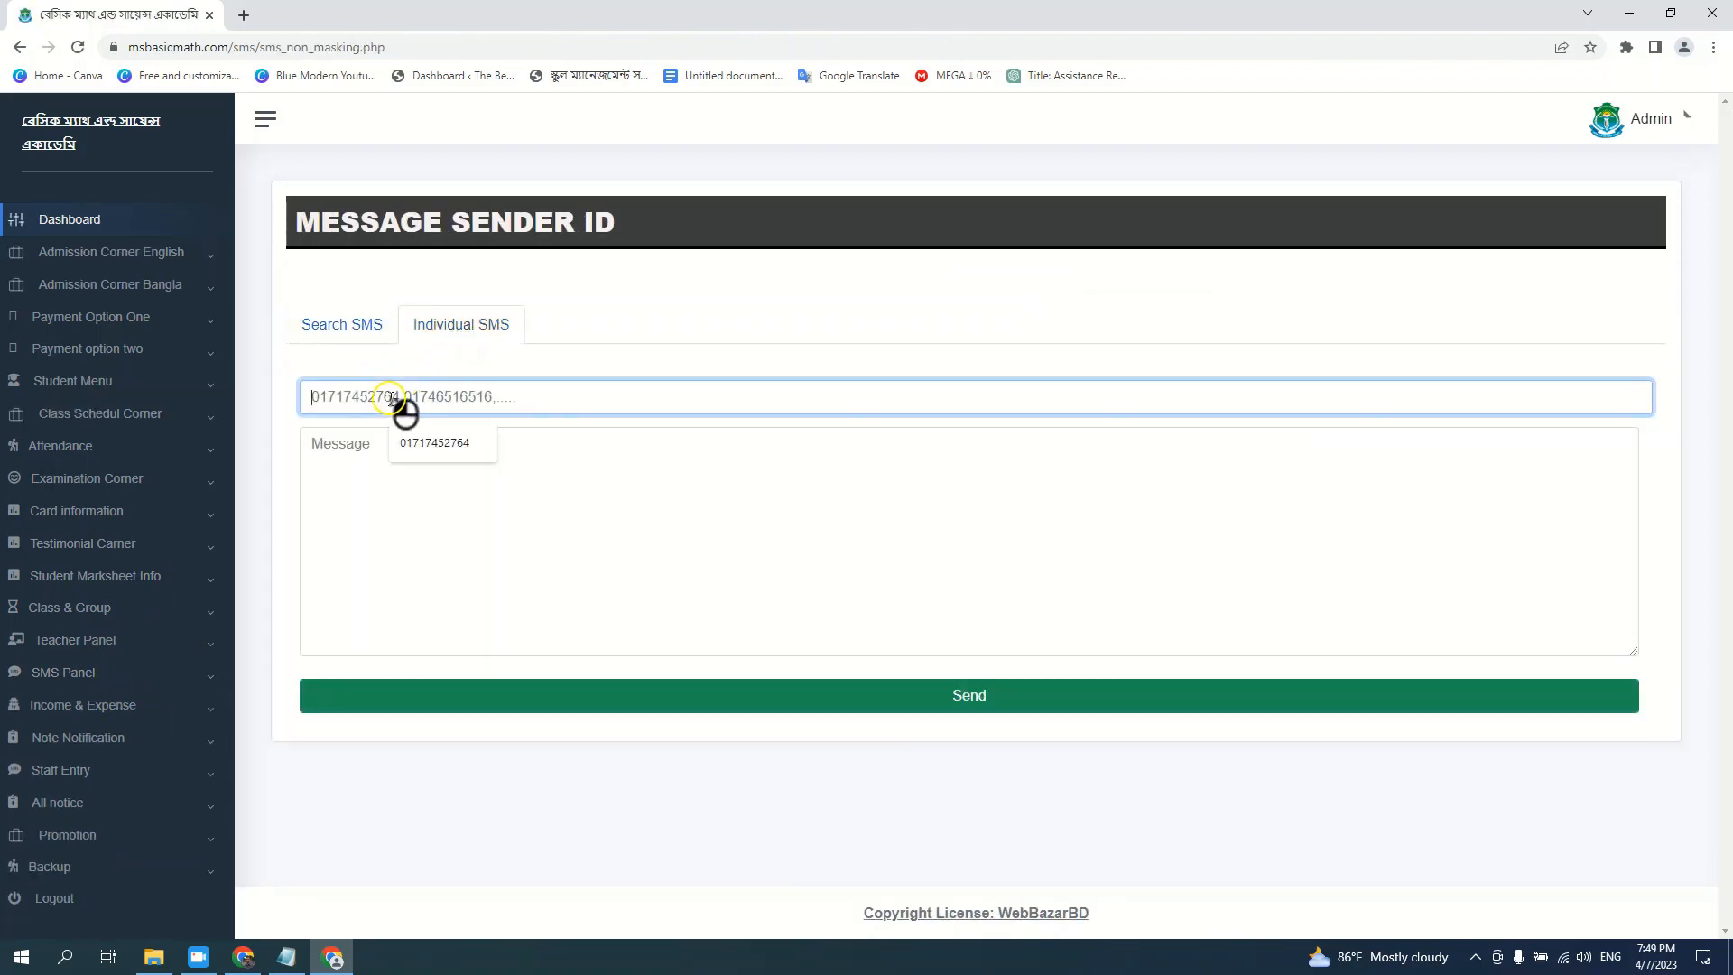
left_click(419, 439)
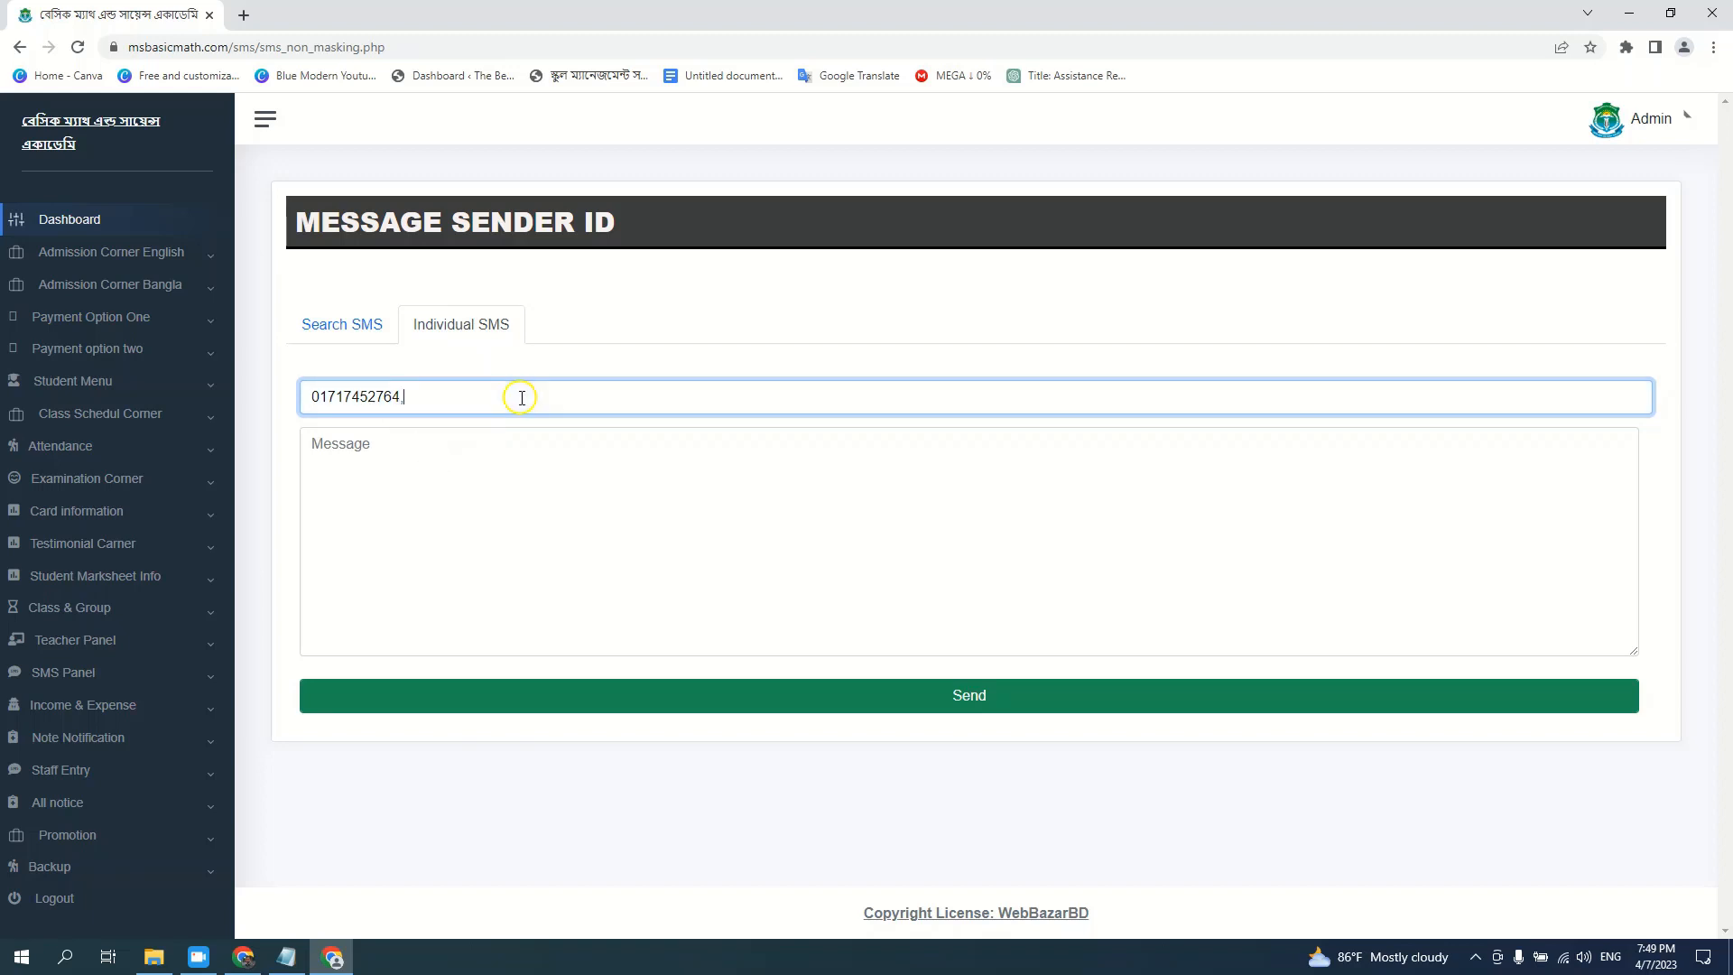
type(",")
triple_click(453, 404)
key("BackSpace")
left_click(545, 504)
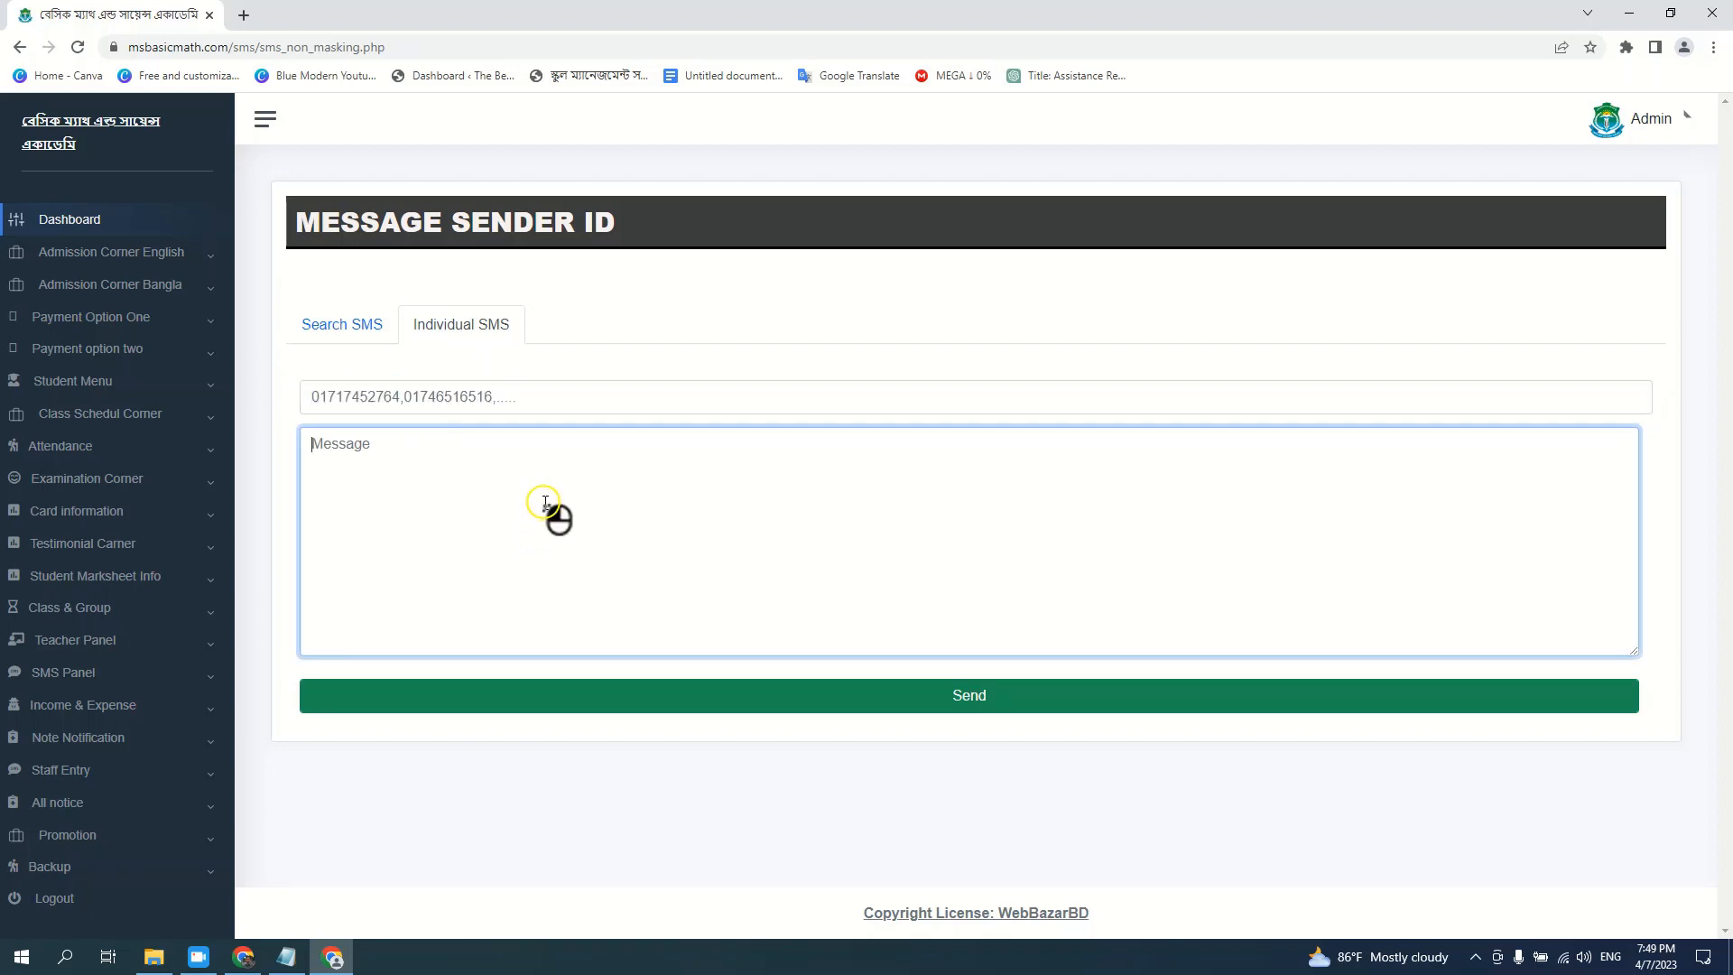
type("mgm")
left_click_drag(363, 448, 263, 448)
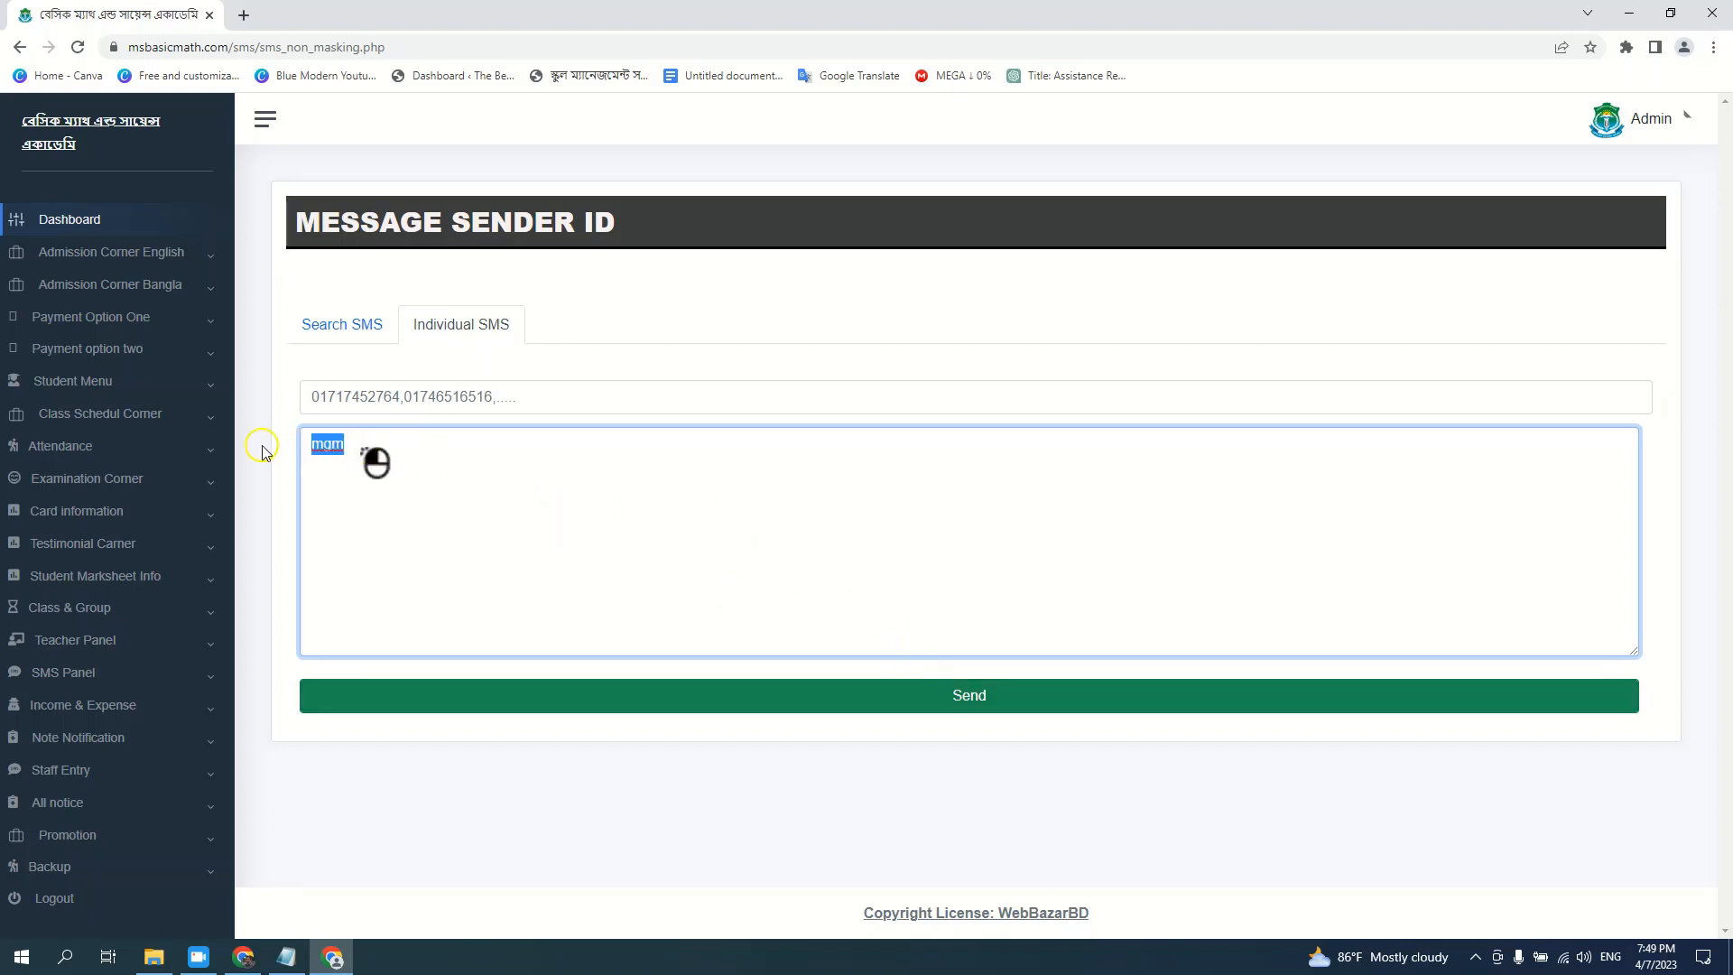
key("BackSpace")
Target the group SMS at Class-06, Math, 2023 and clear the test message
left_click(348, 329)
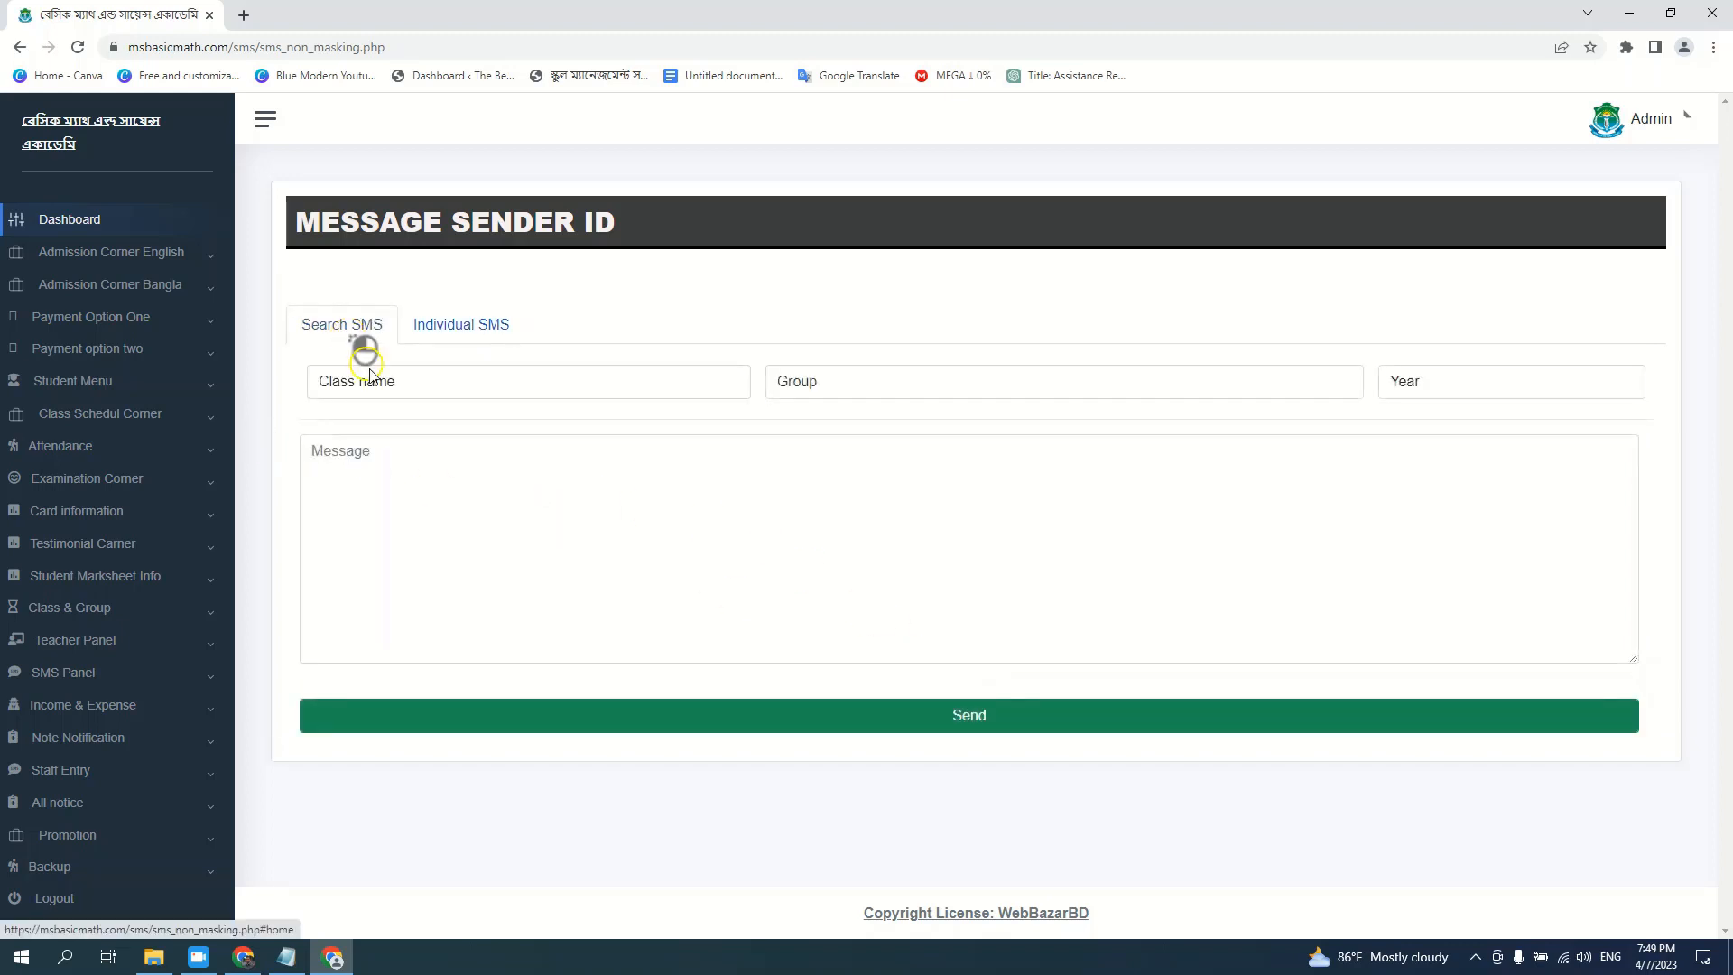
left_click(372, 380)
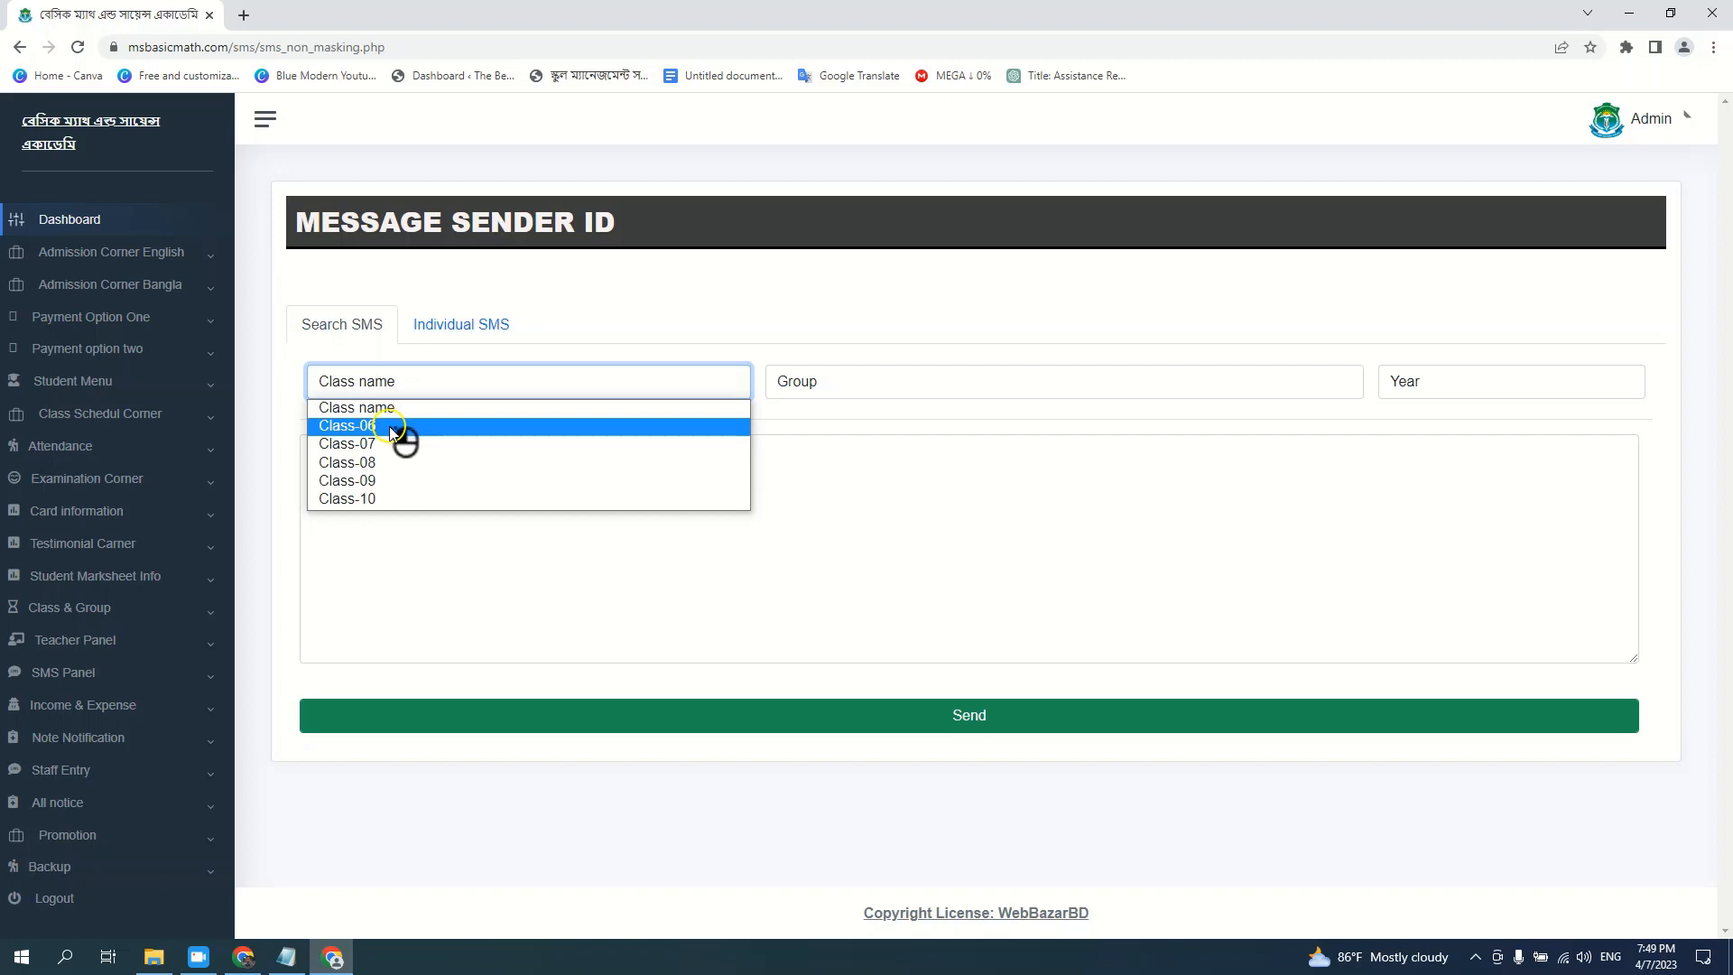
left_click(393, 429)
left_click(812, 382)
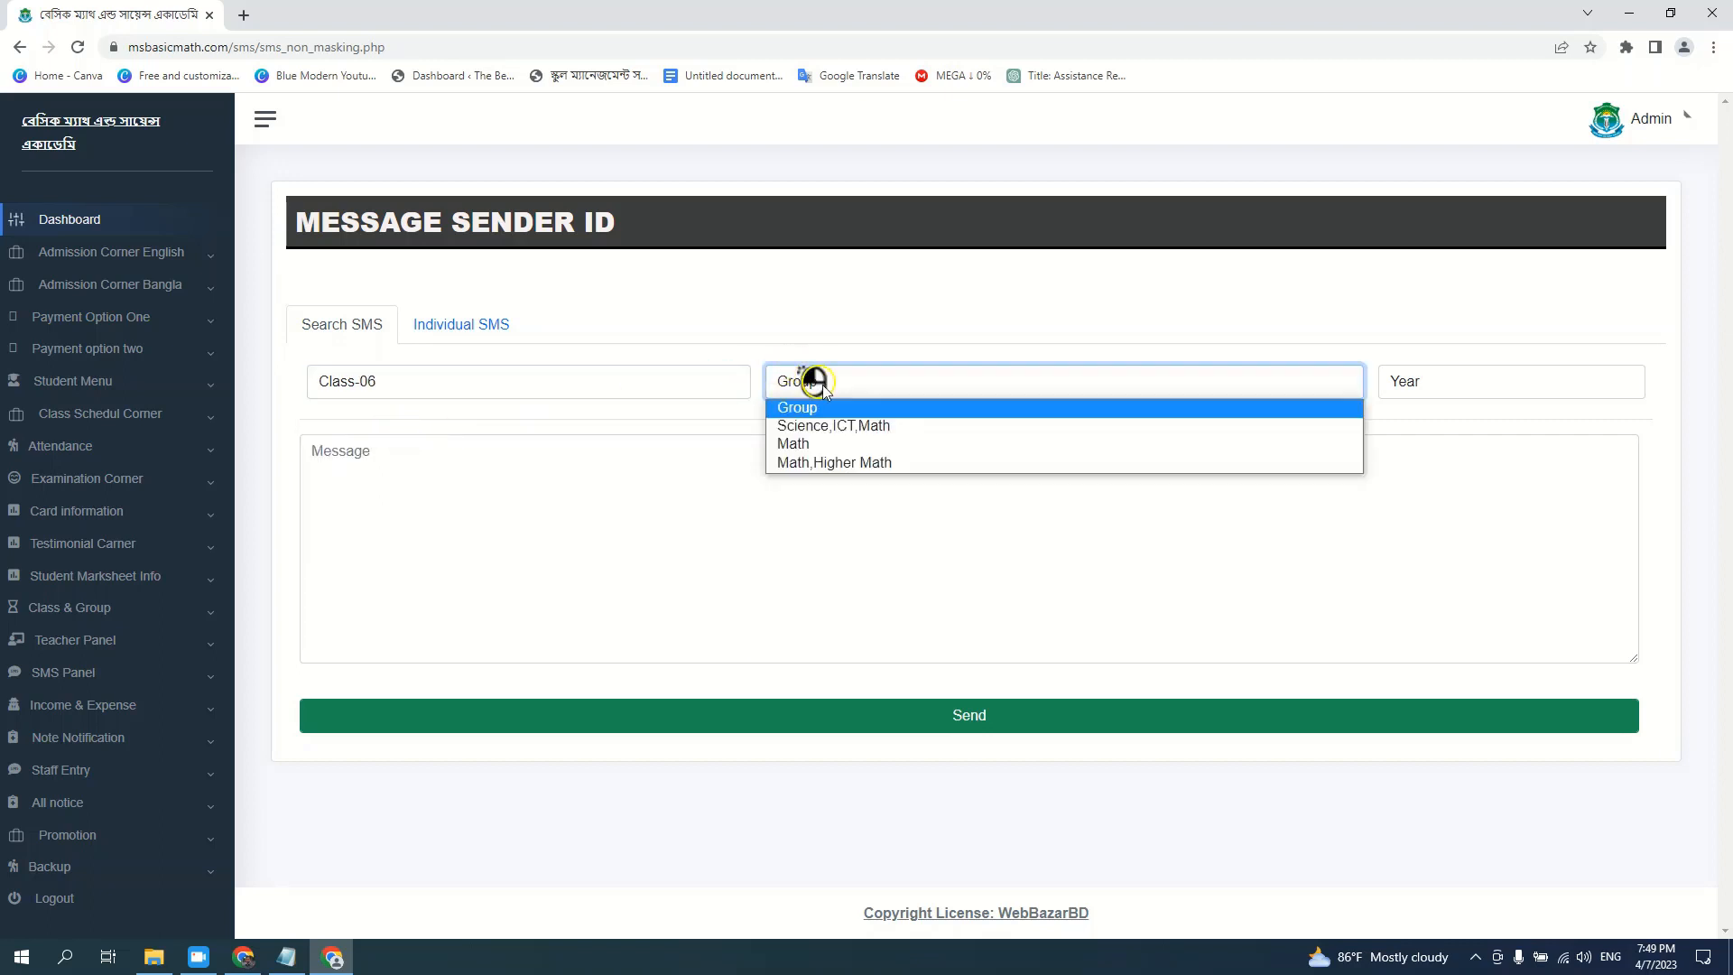
left_click(843, 448)
left_click(1449, 390)
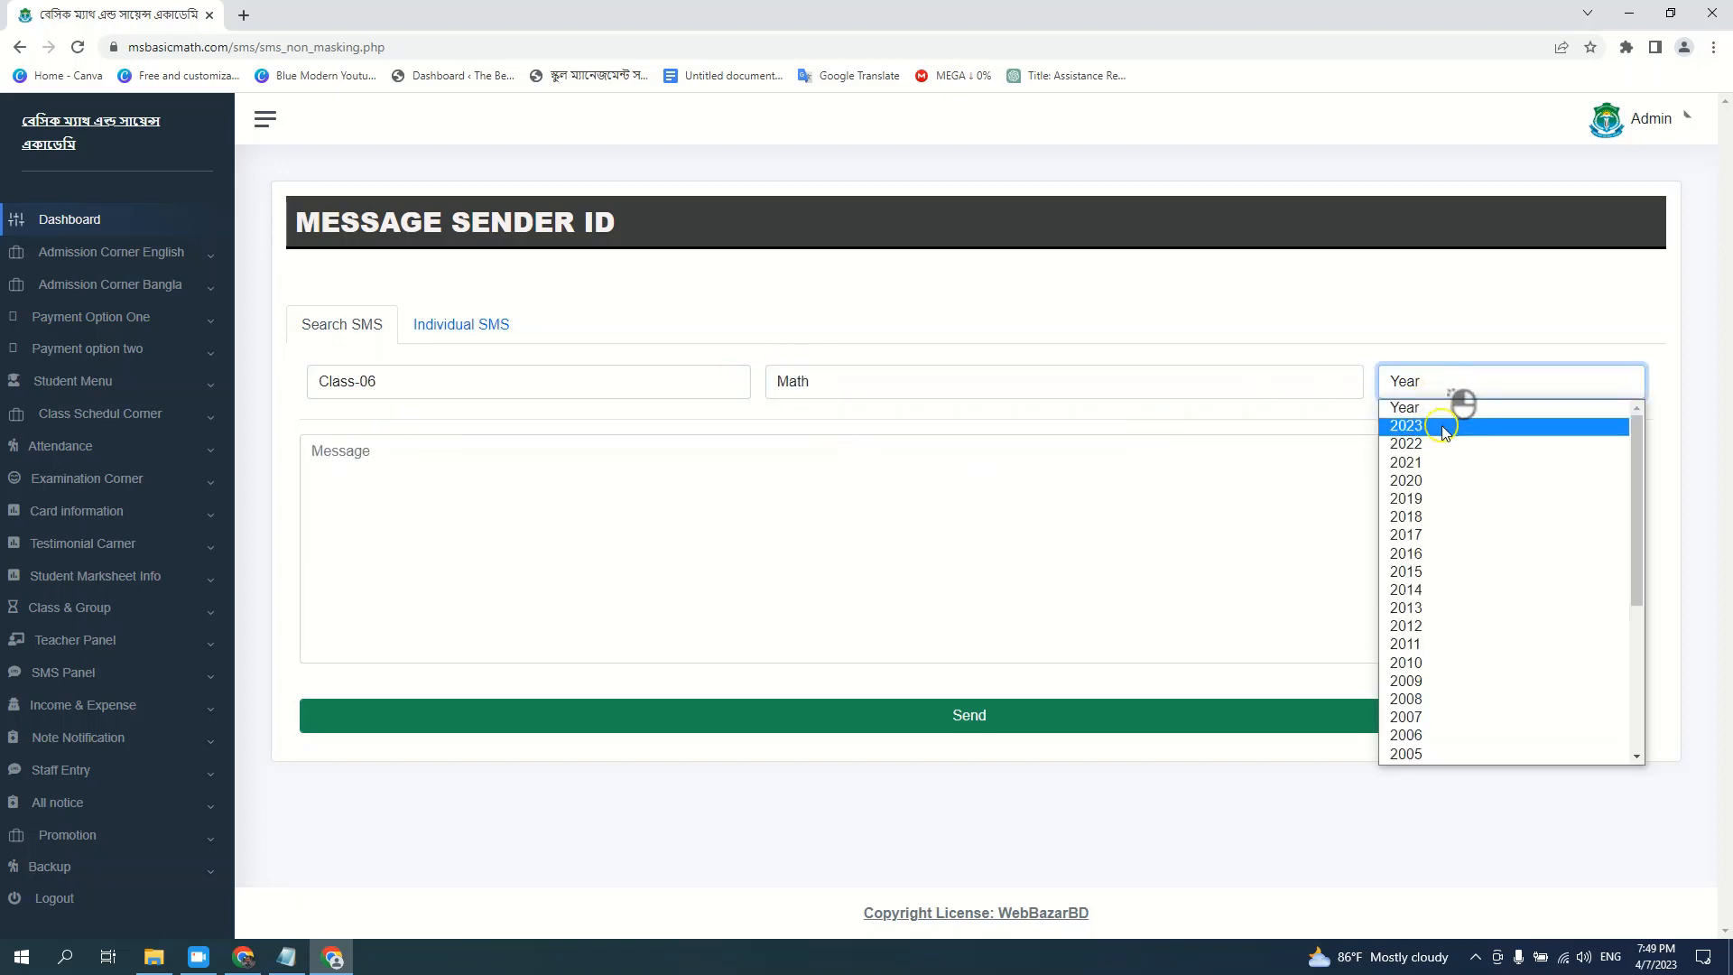
left_click(1444, 428)
left_click(839, 487)
type("bfdbh")
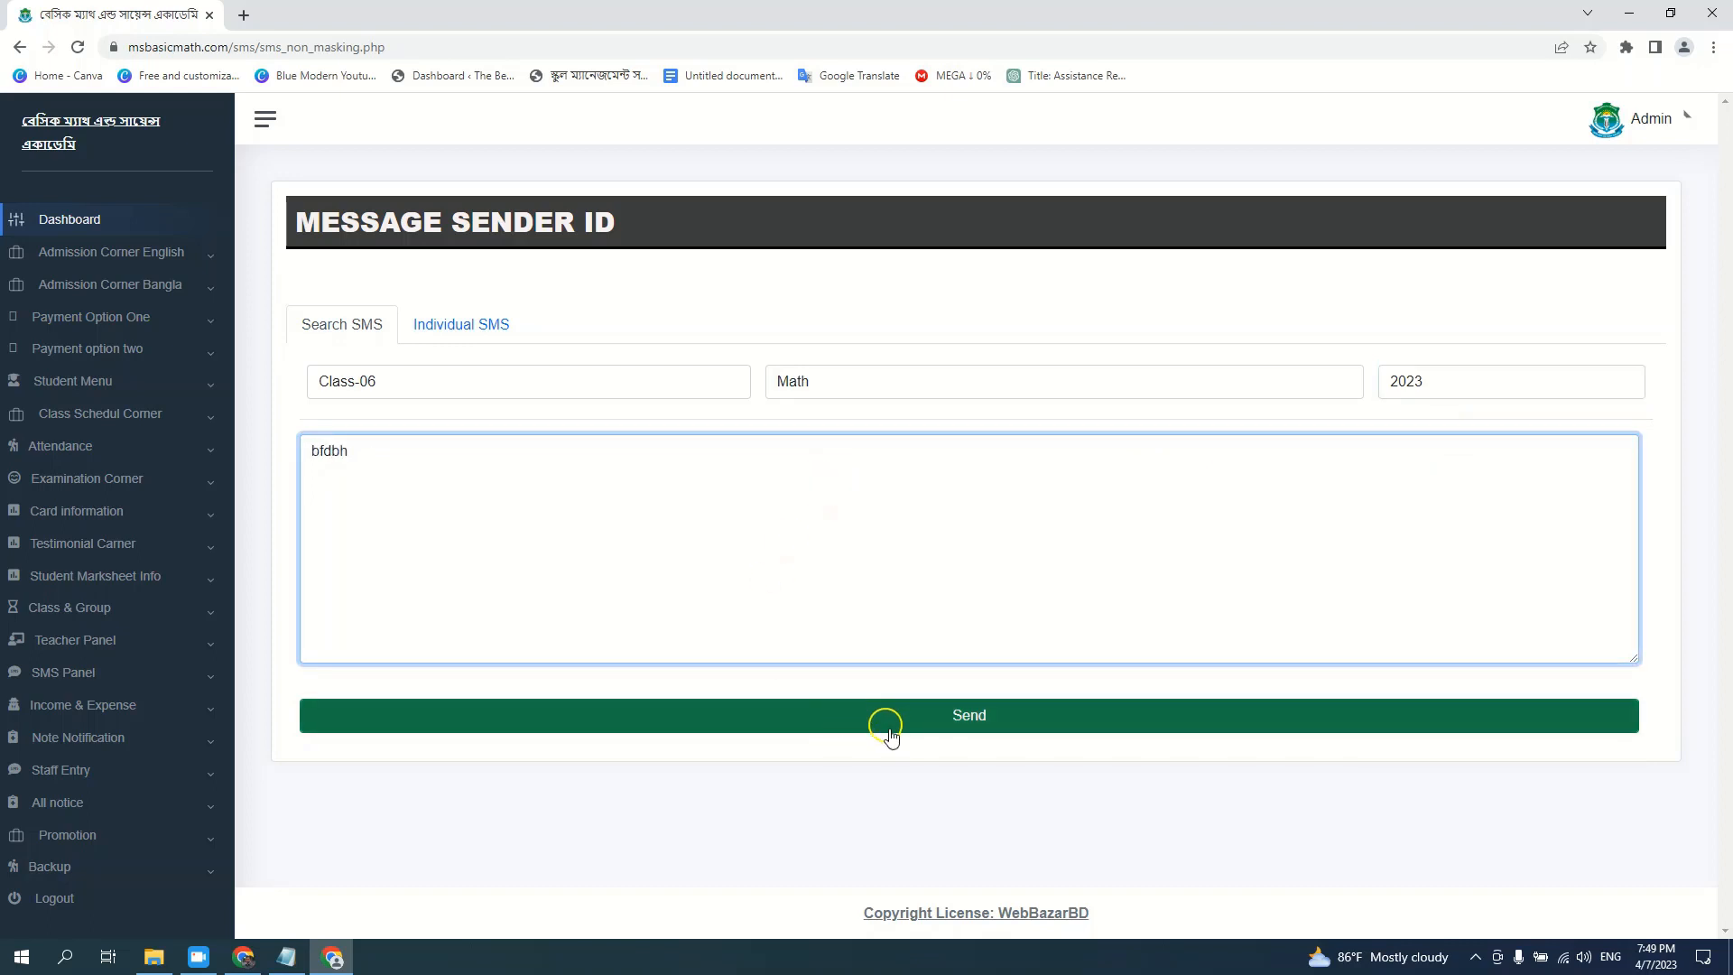
left_click_drag(363, 453, 269, 452)
key("BackSpace")
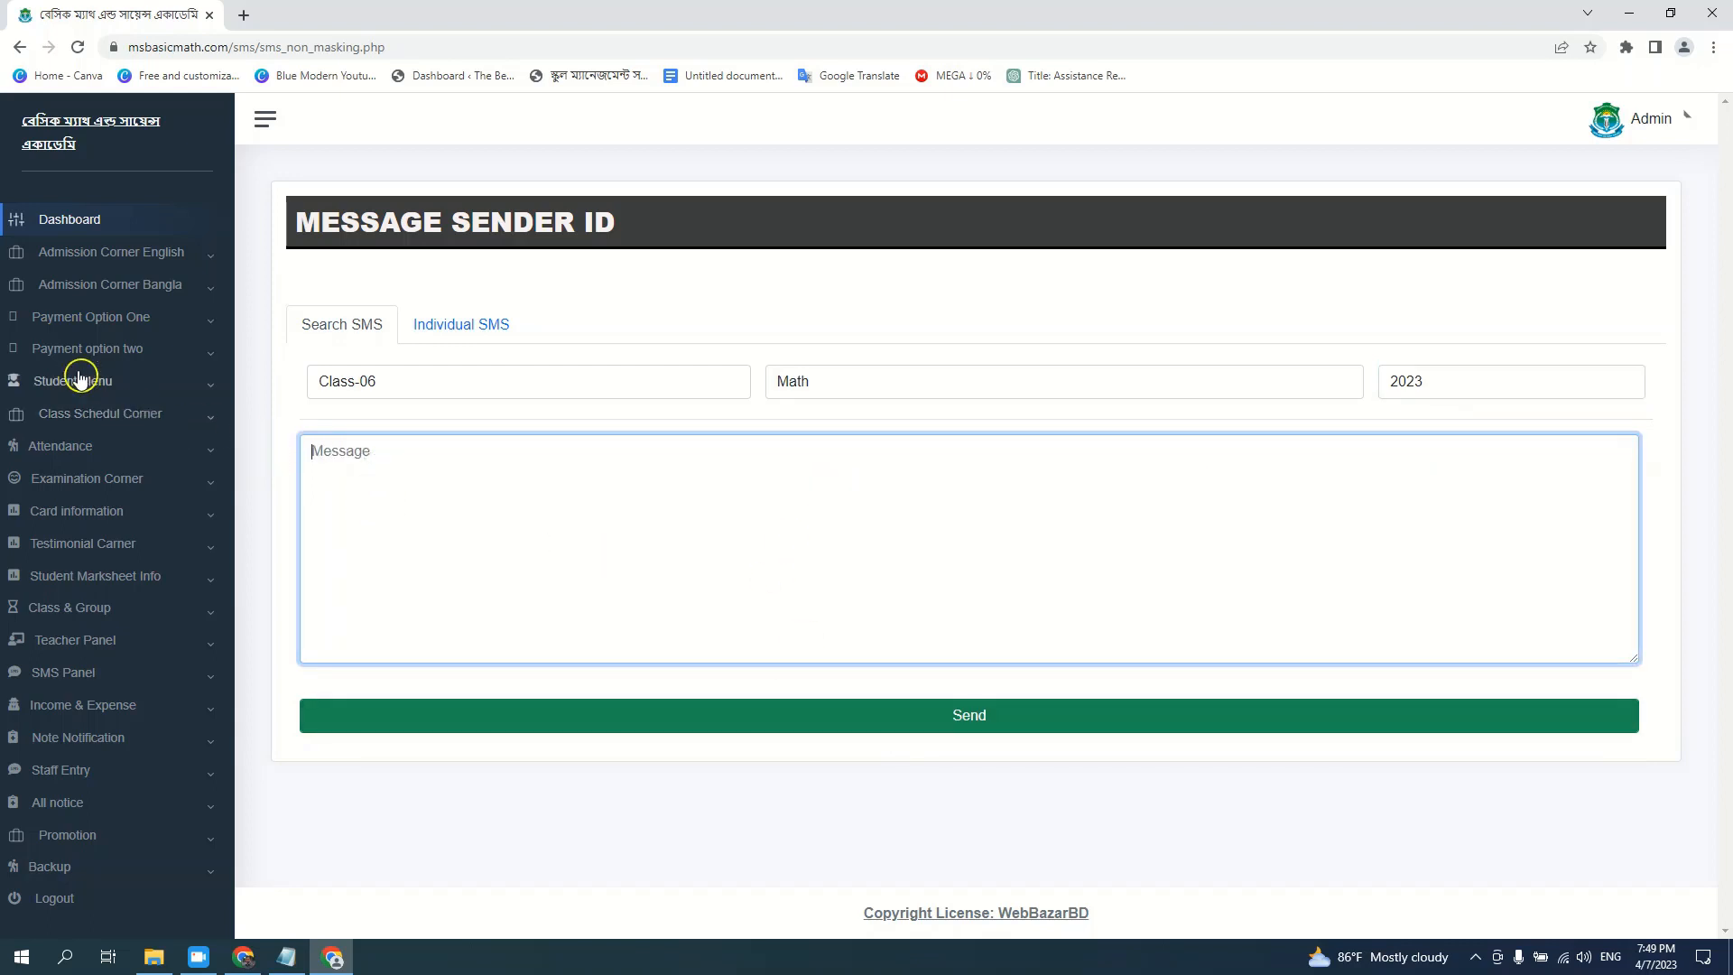
left_click(85, 318)
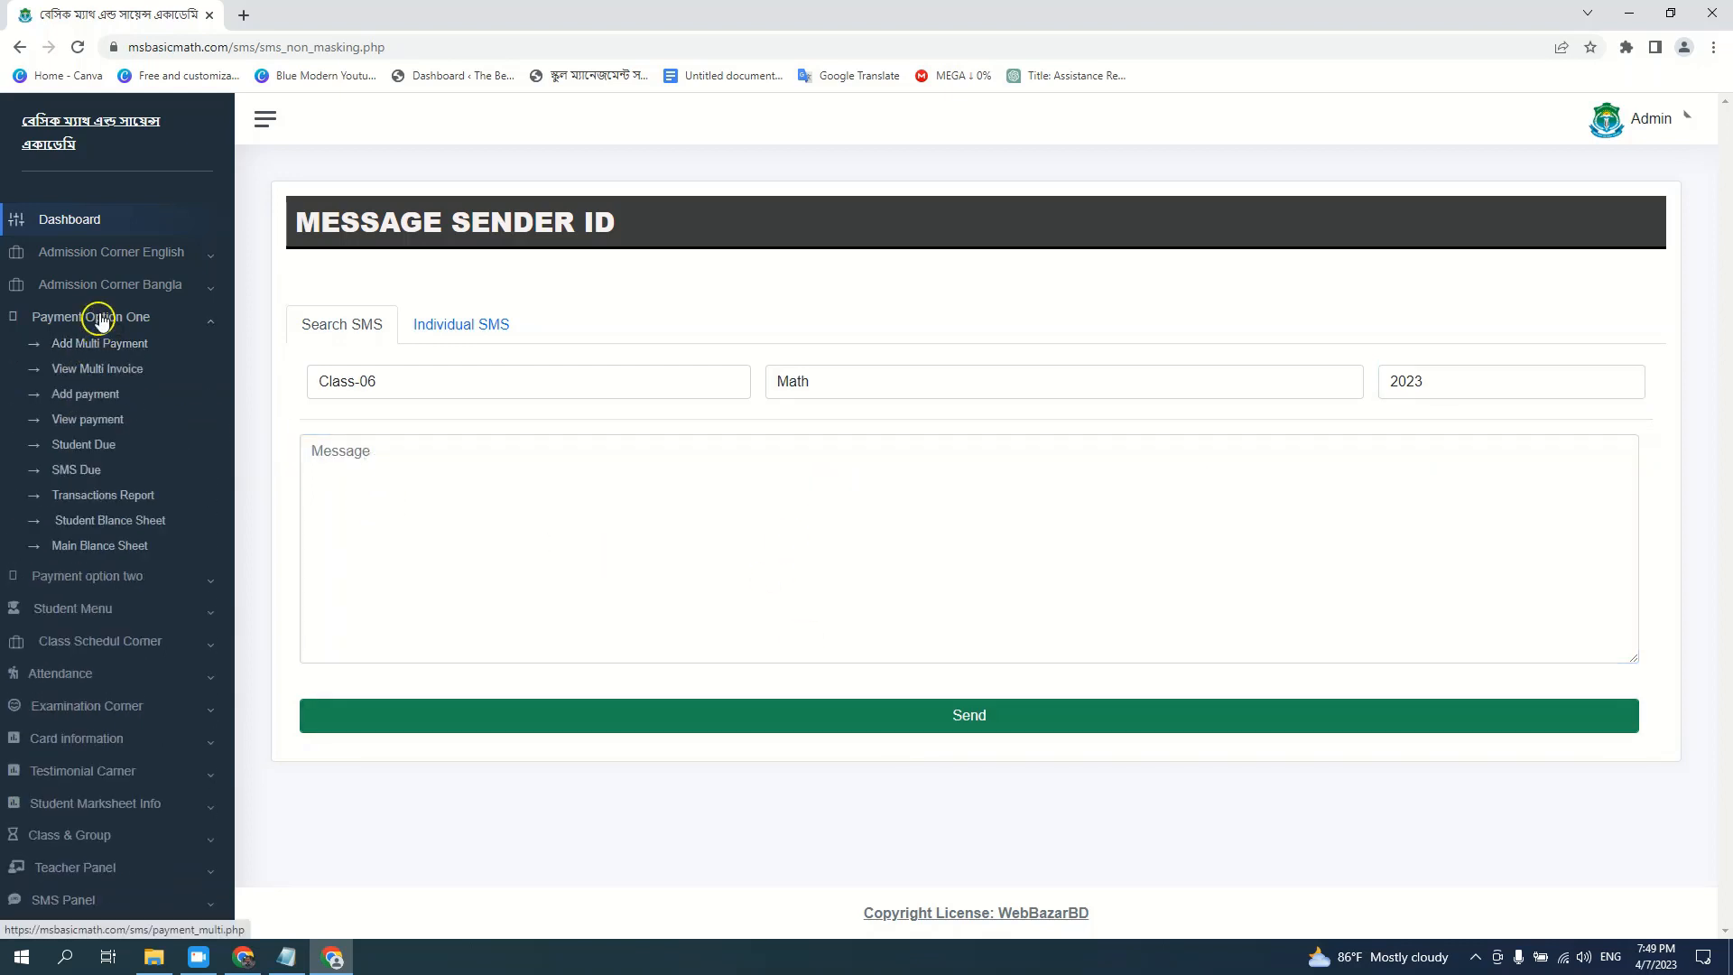
left_click(92, 319)
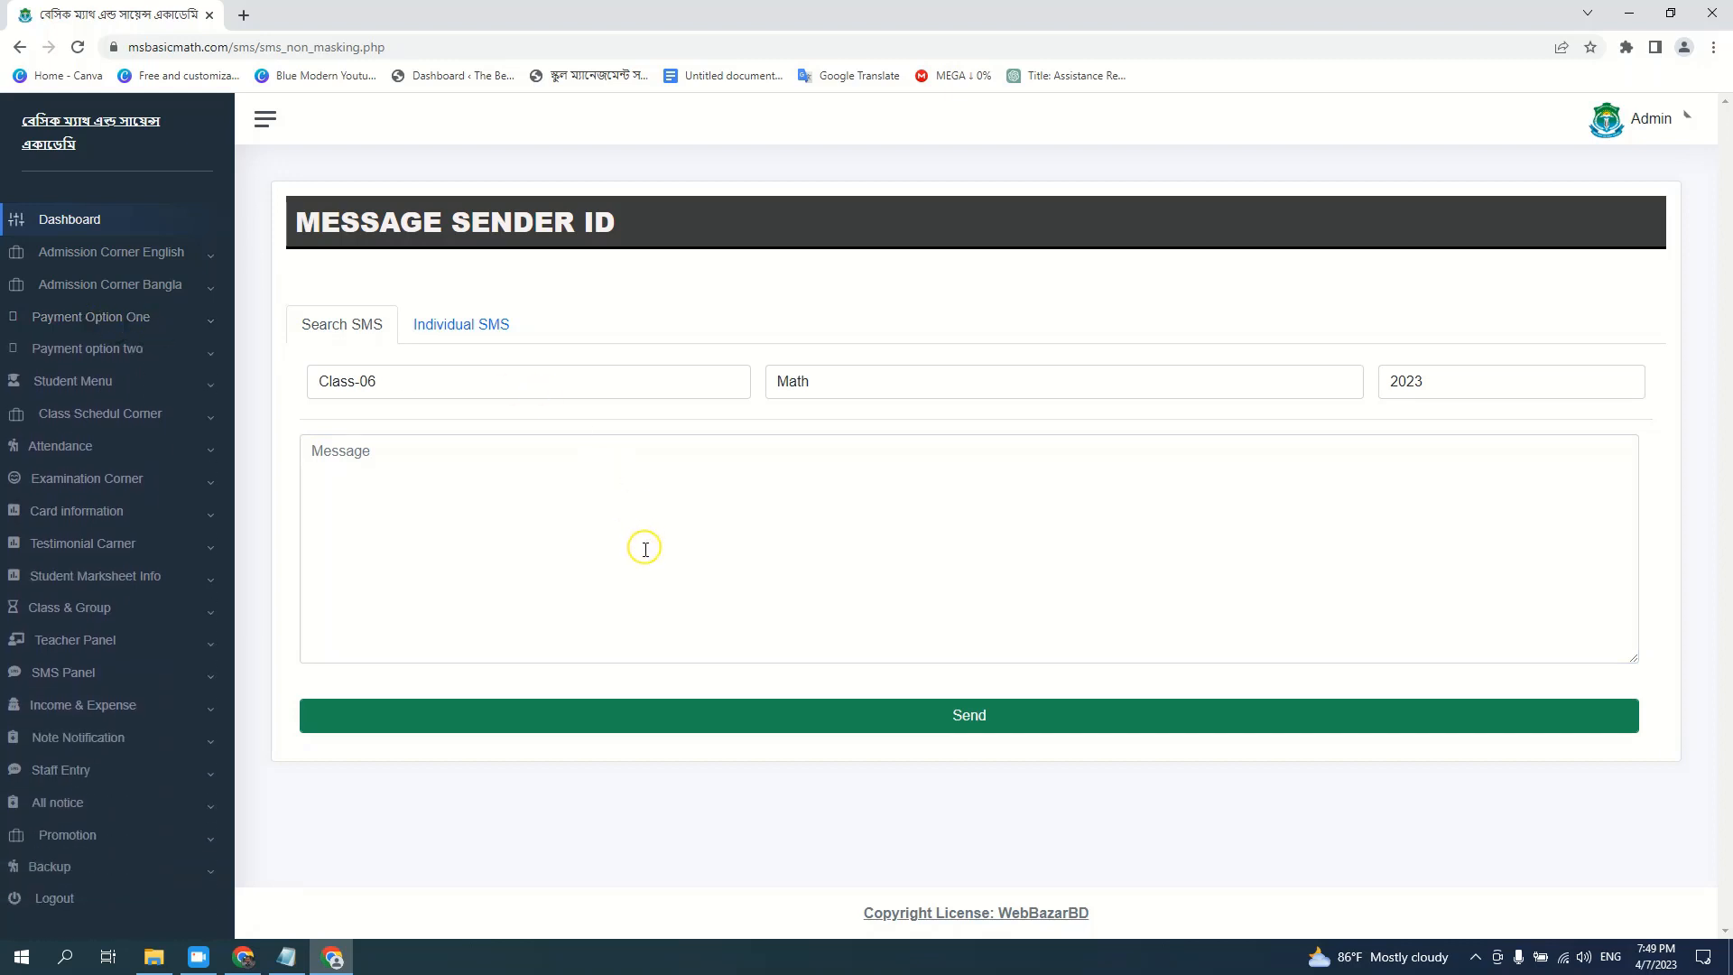
Open the Pending Admission English panel under Admission Corner English
left_click(143, 253)
left_click(136, 308)
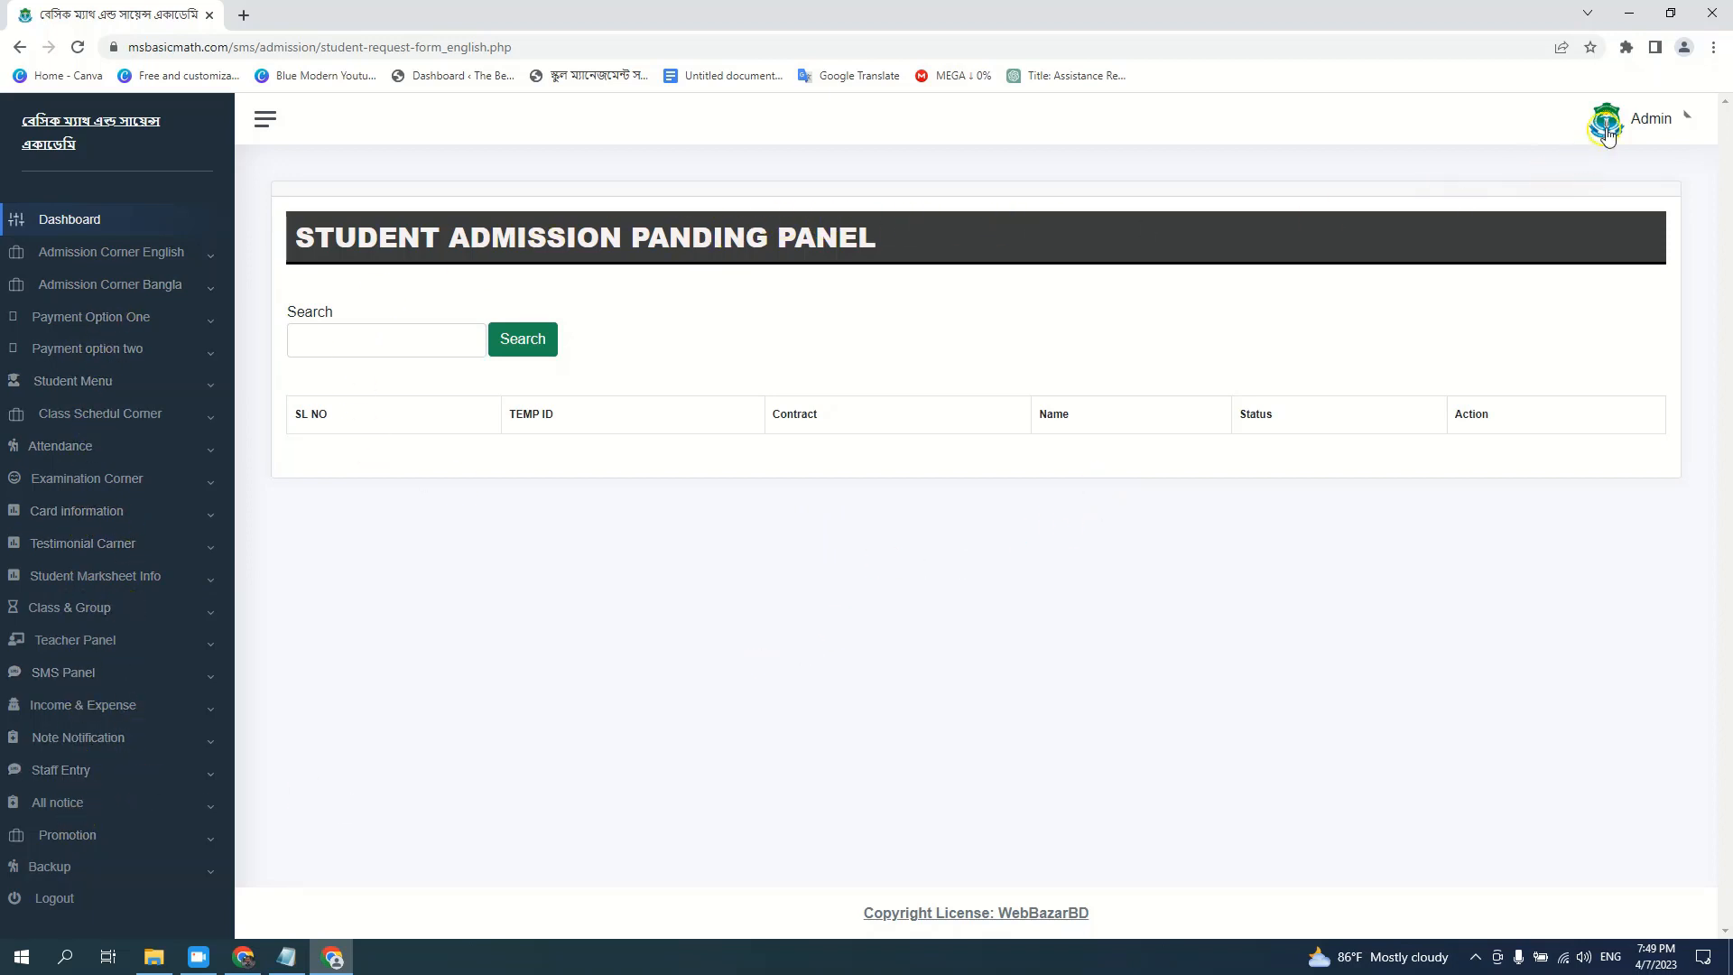
left_click(1715, 47)
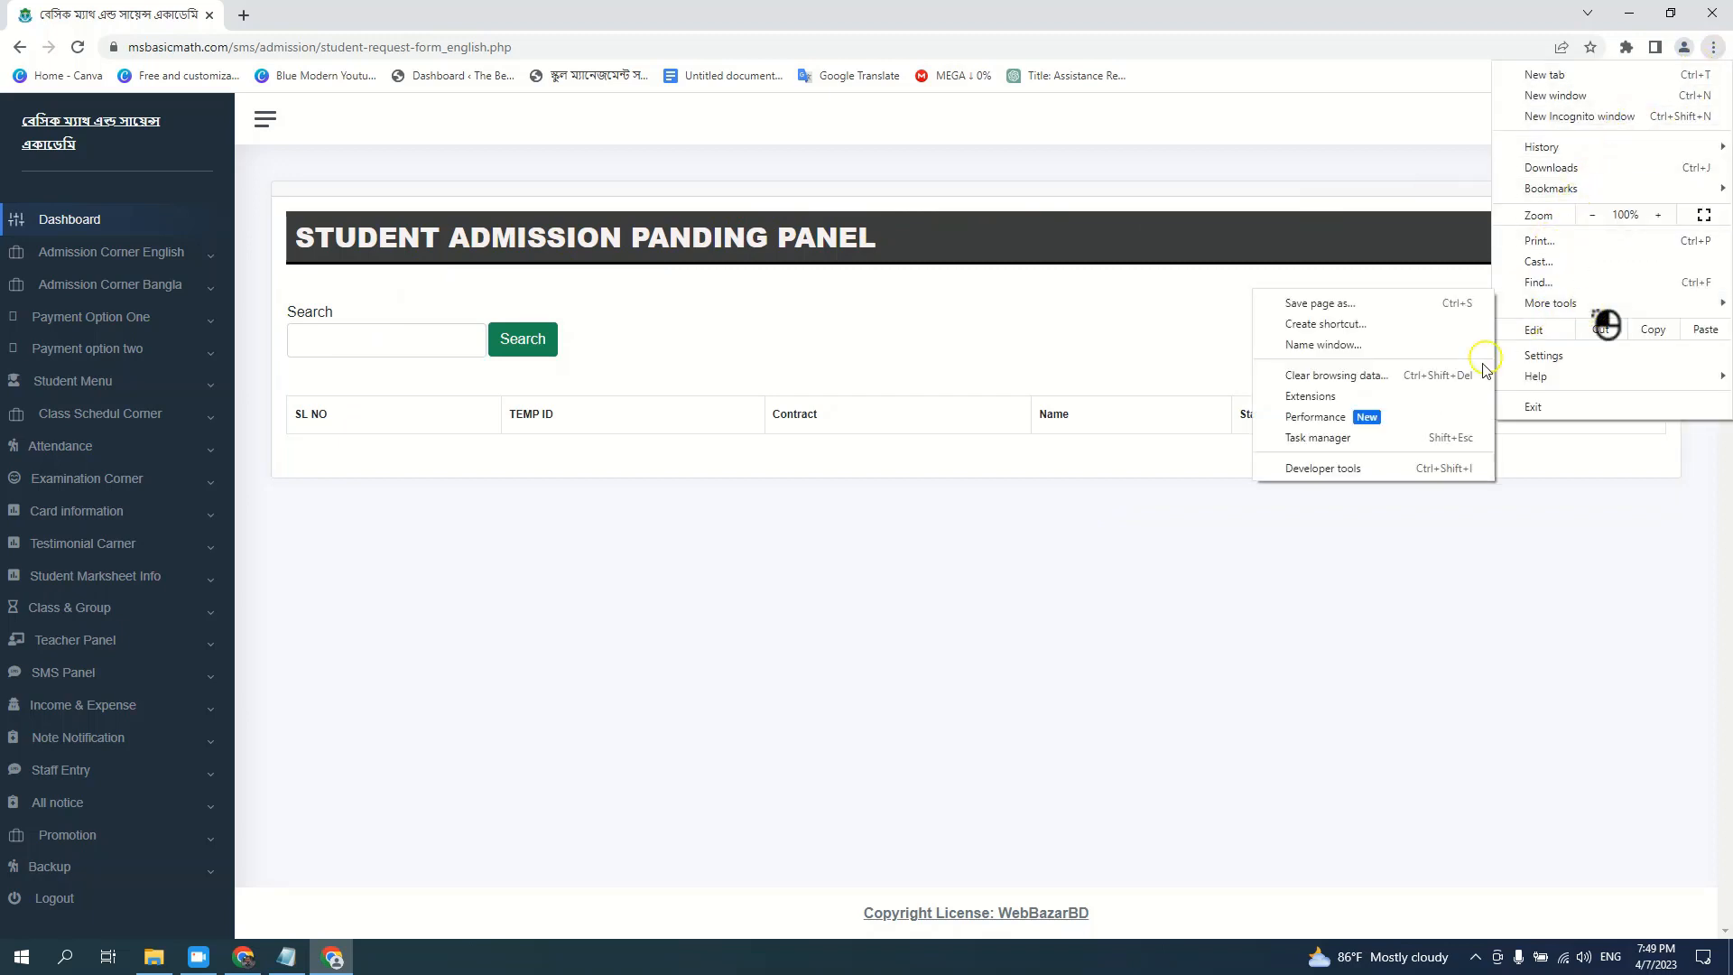
left_click(615, 553)
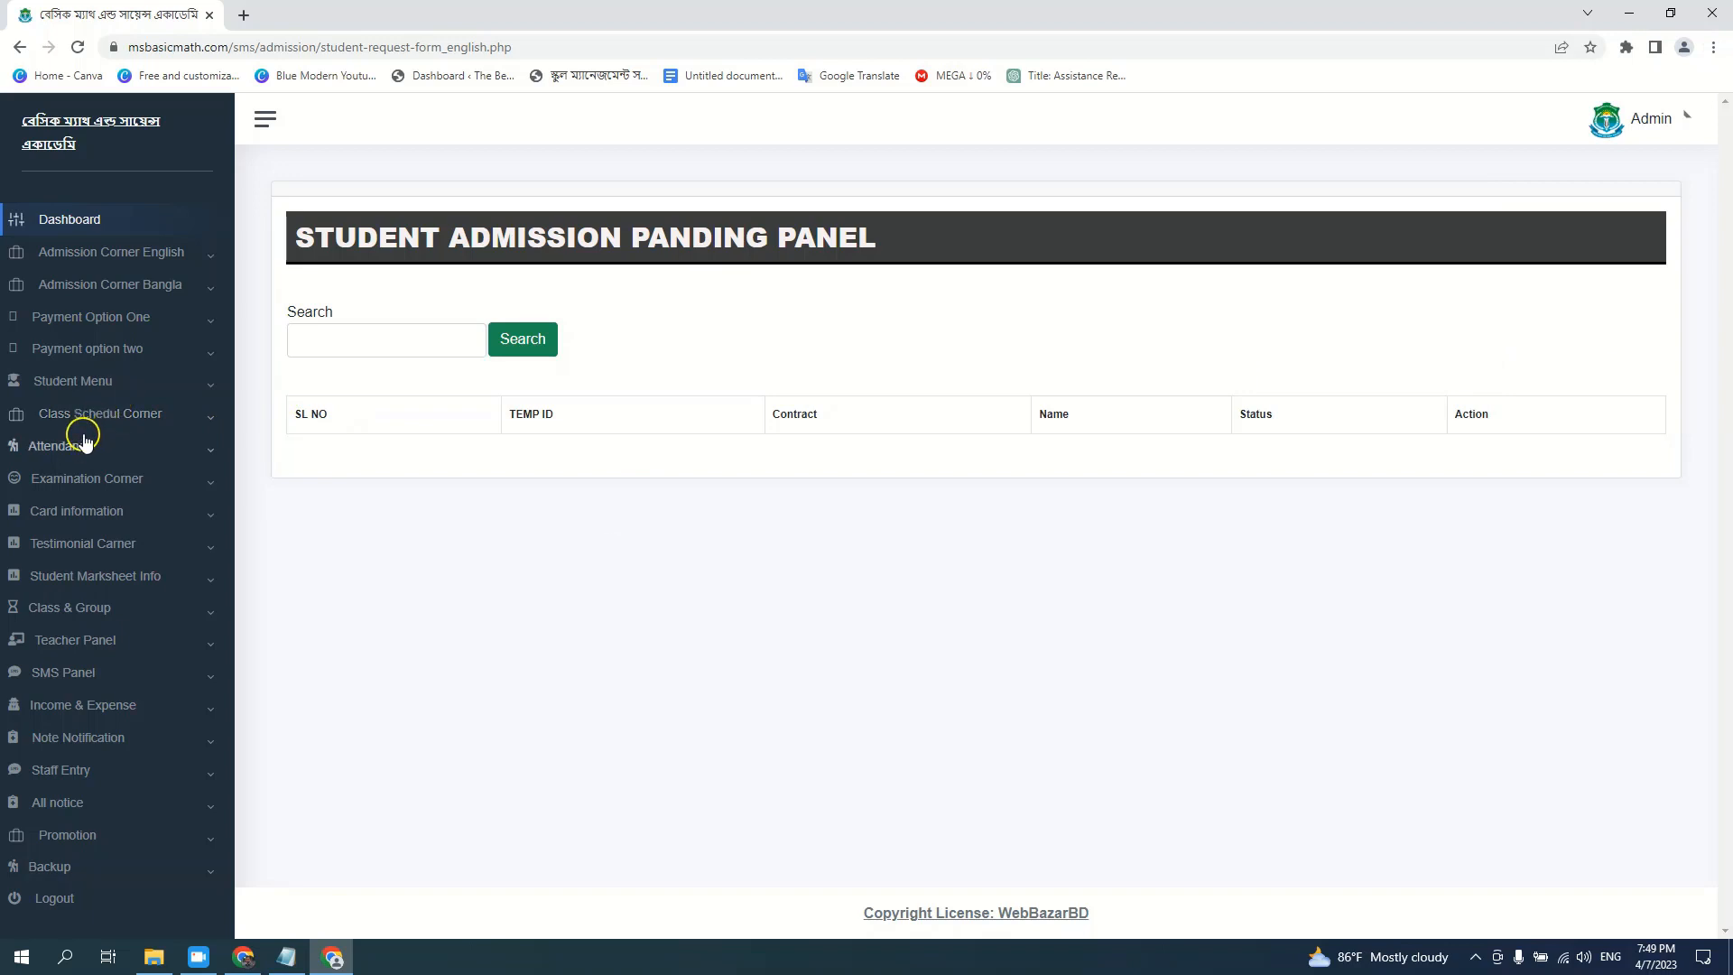
Select the site name in the address bar, then expand Card information and Examination Corner
left_click(161, 48)
double_click(171, 50)
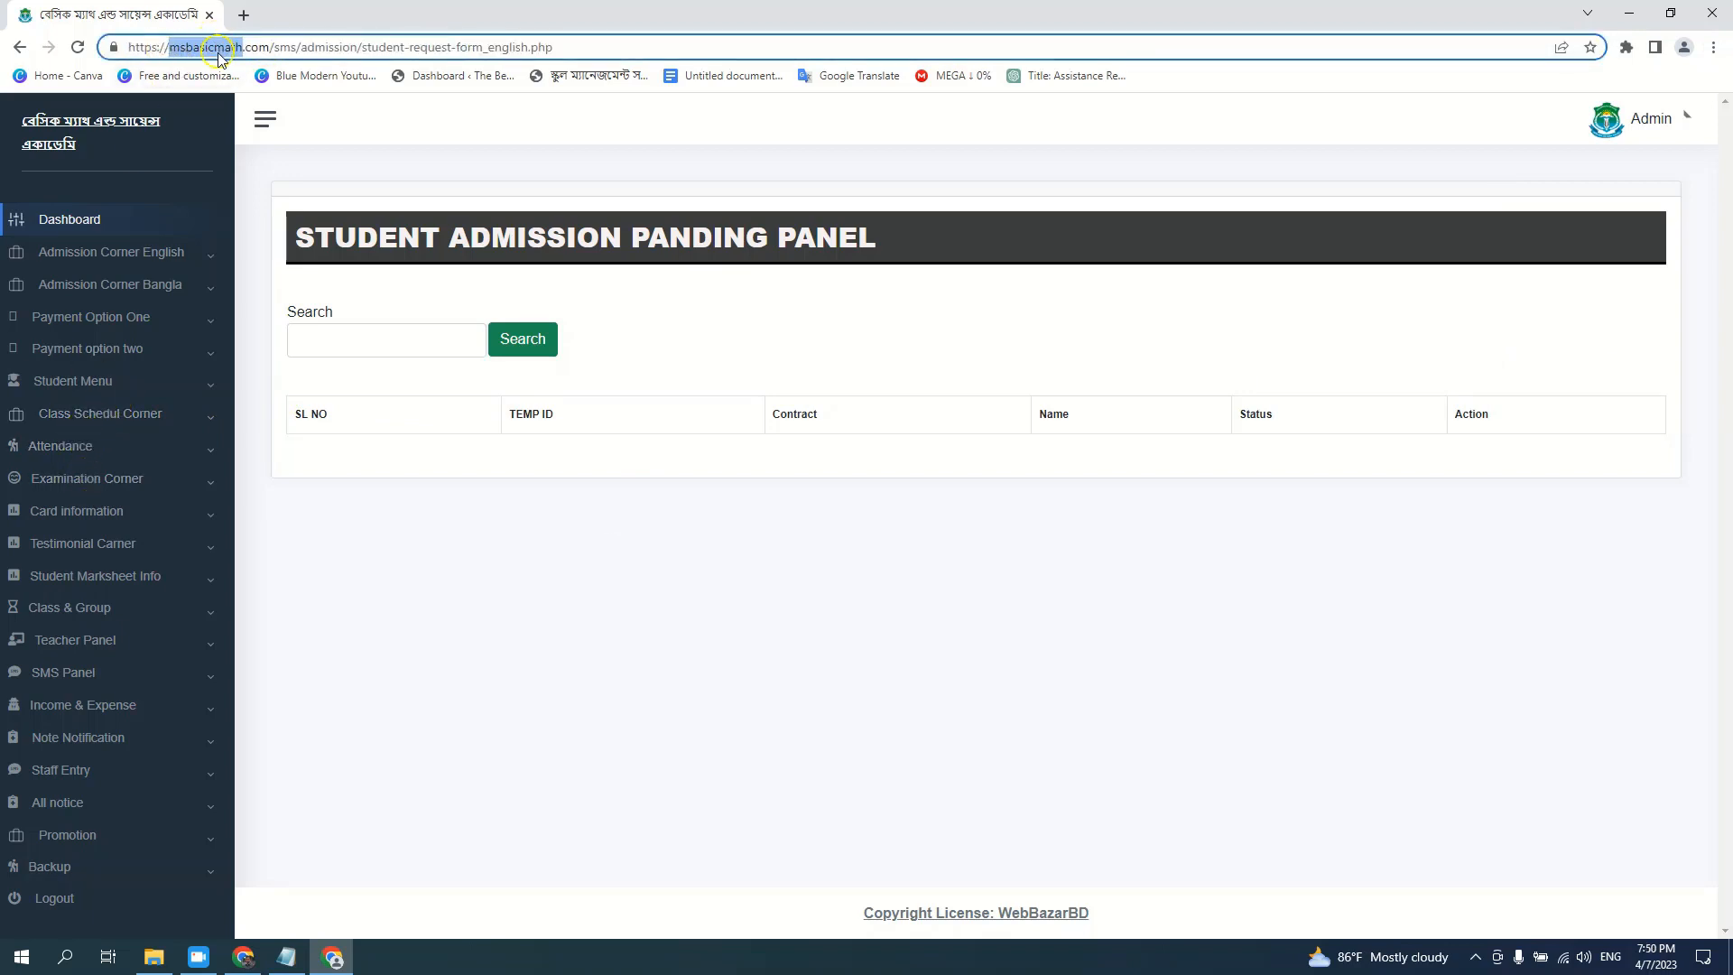
left_click(93, 525)
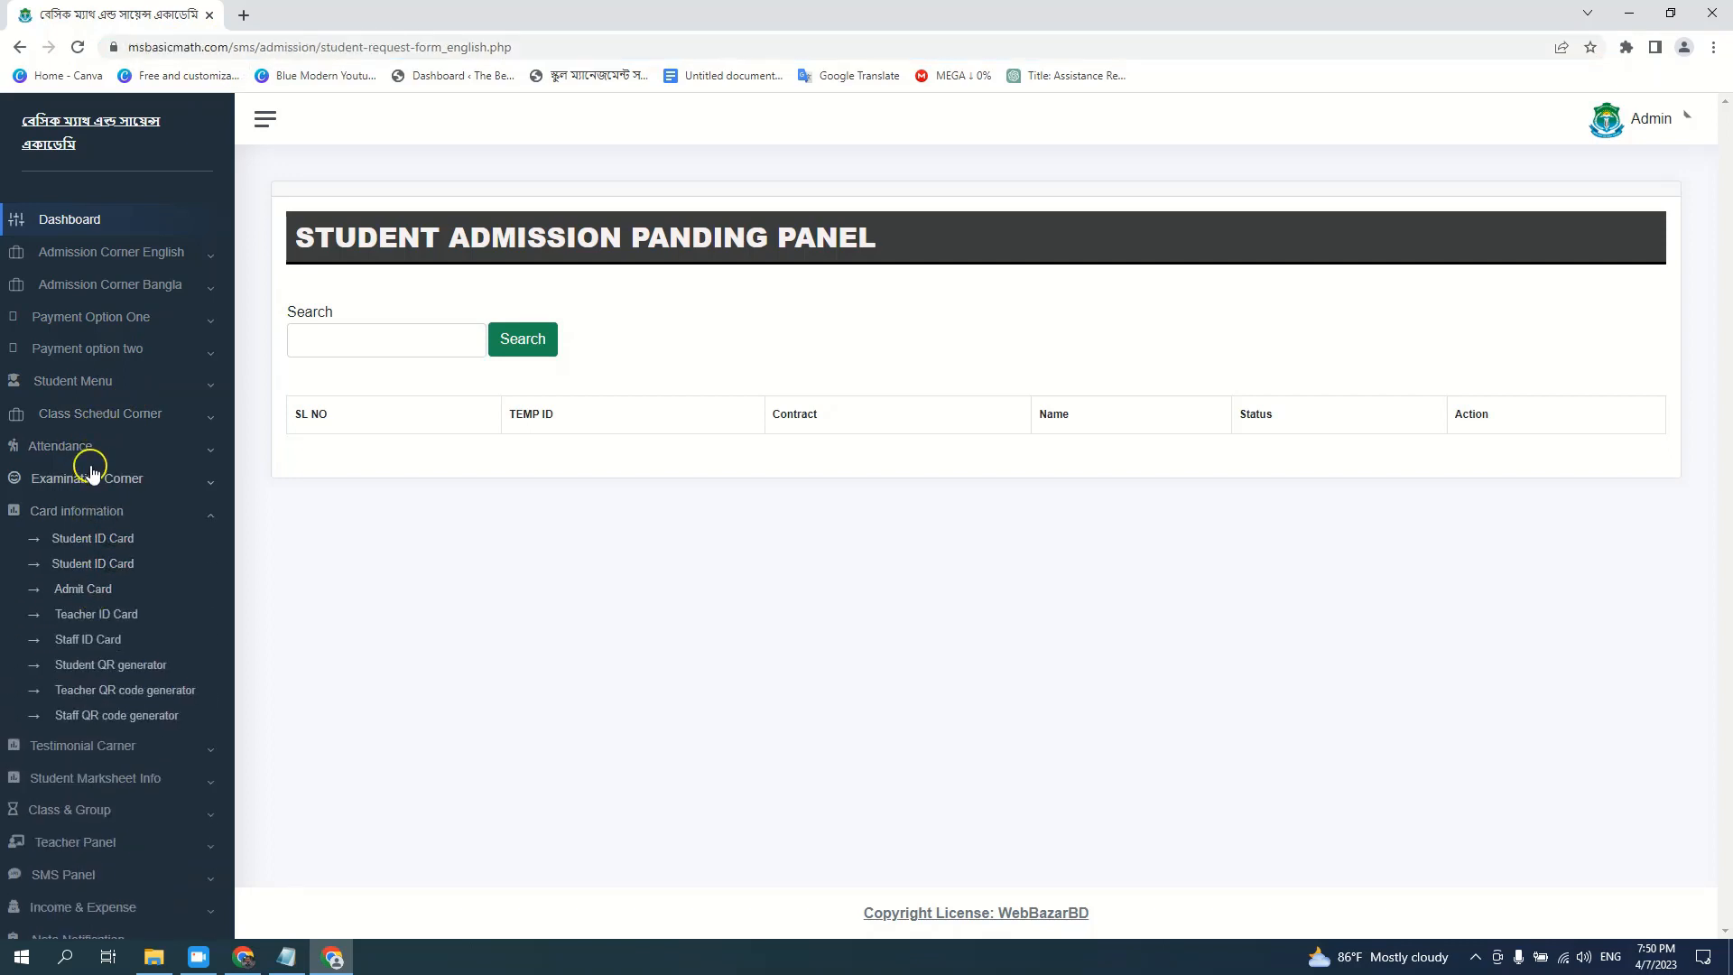
left_click(86, 478)
Search a student ID on the Bangla admit card page to show the মাসিক পরীক্ষা-2023 card
left_click(81, 582)
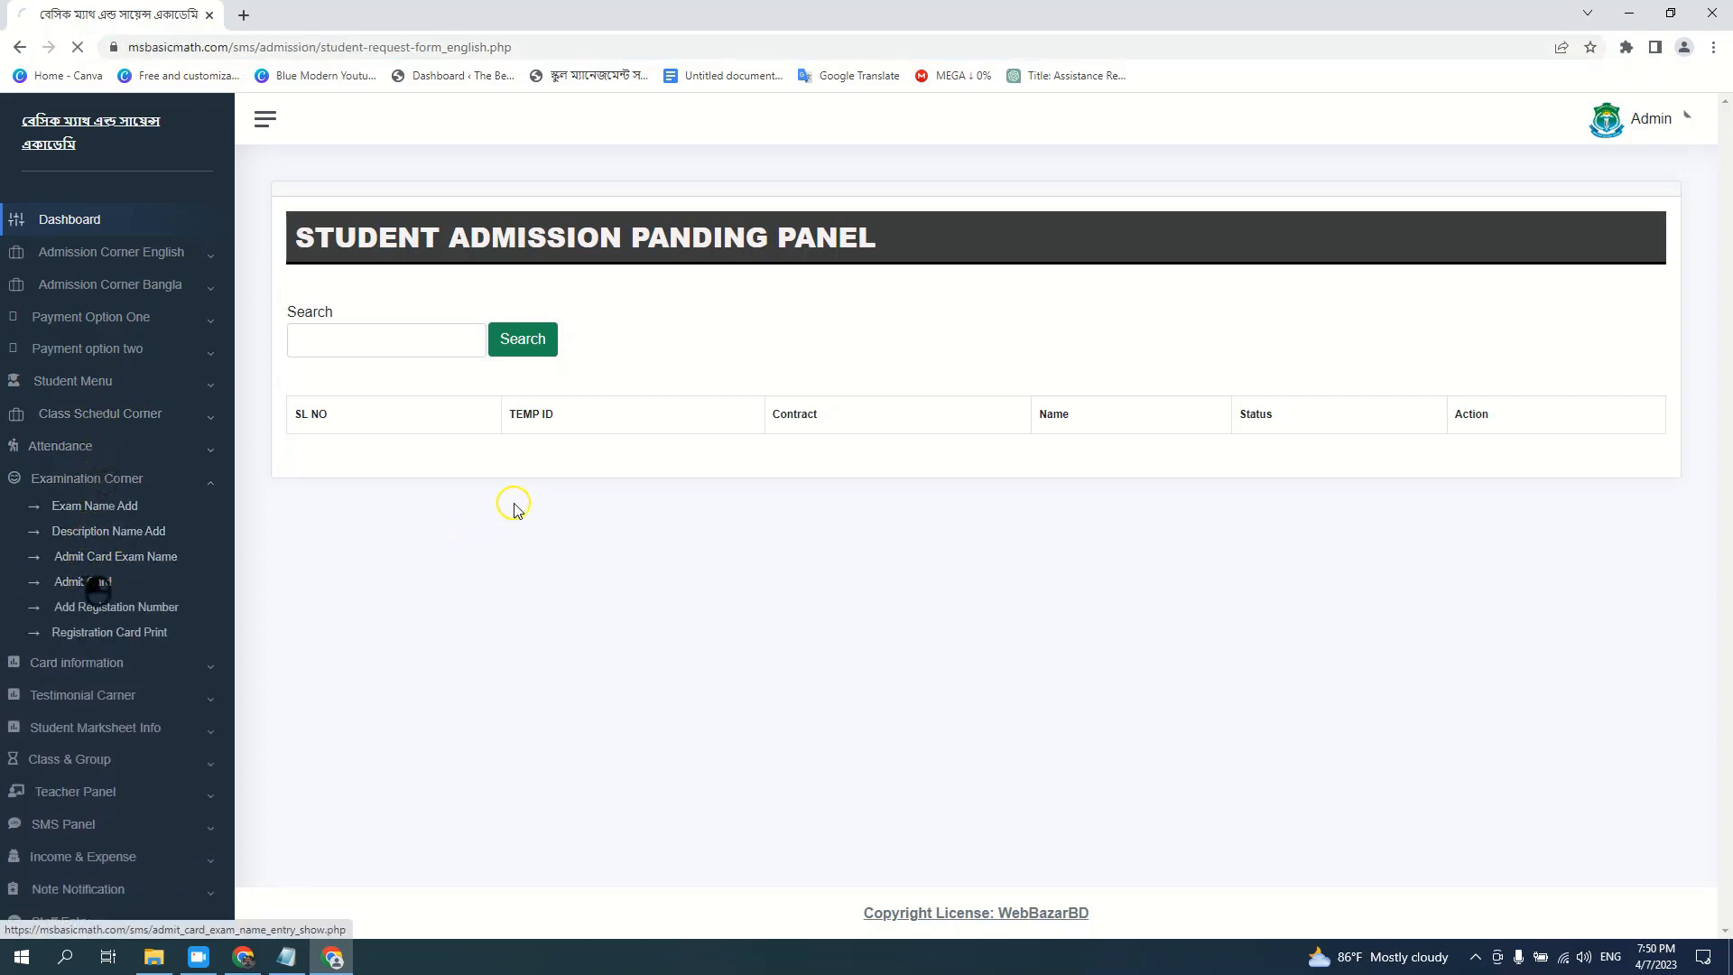
left_click(578, 353)
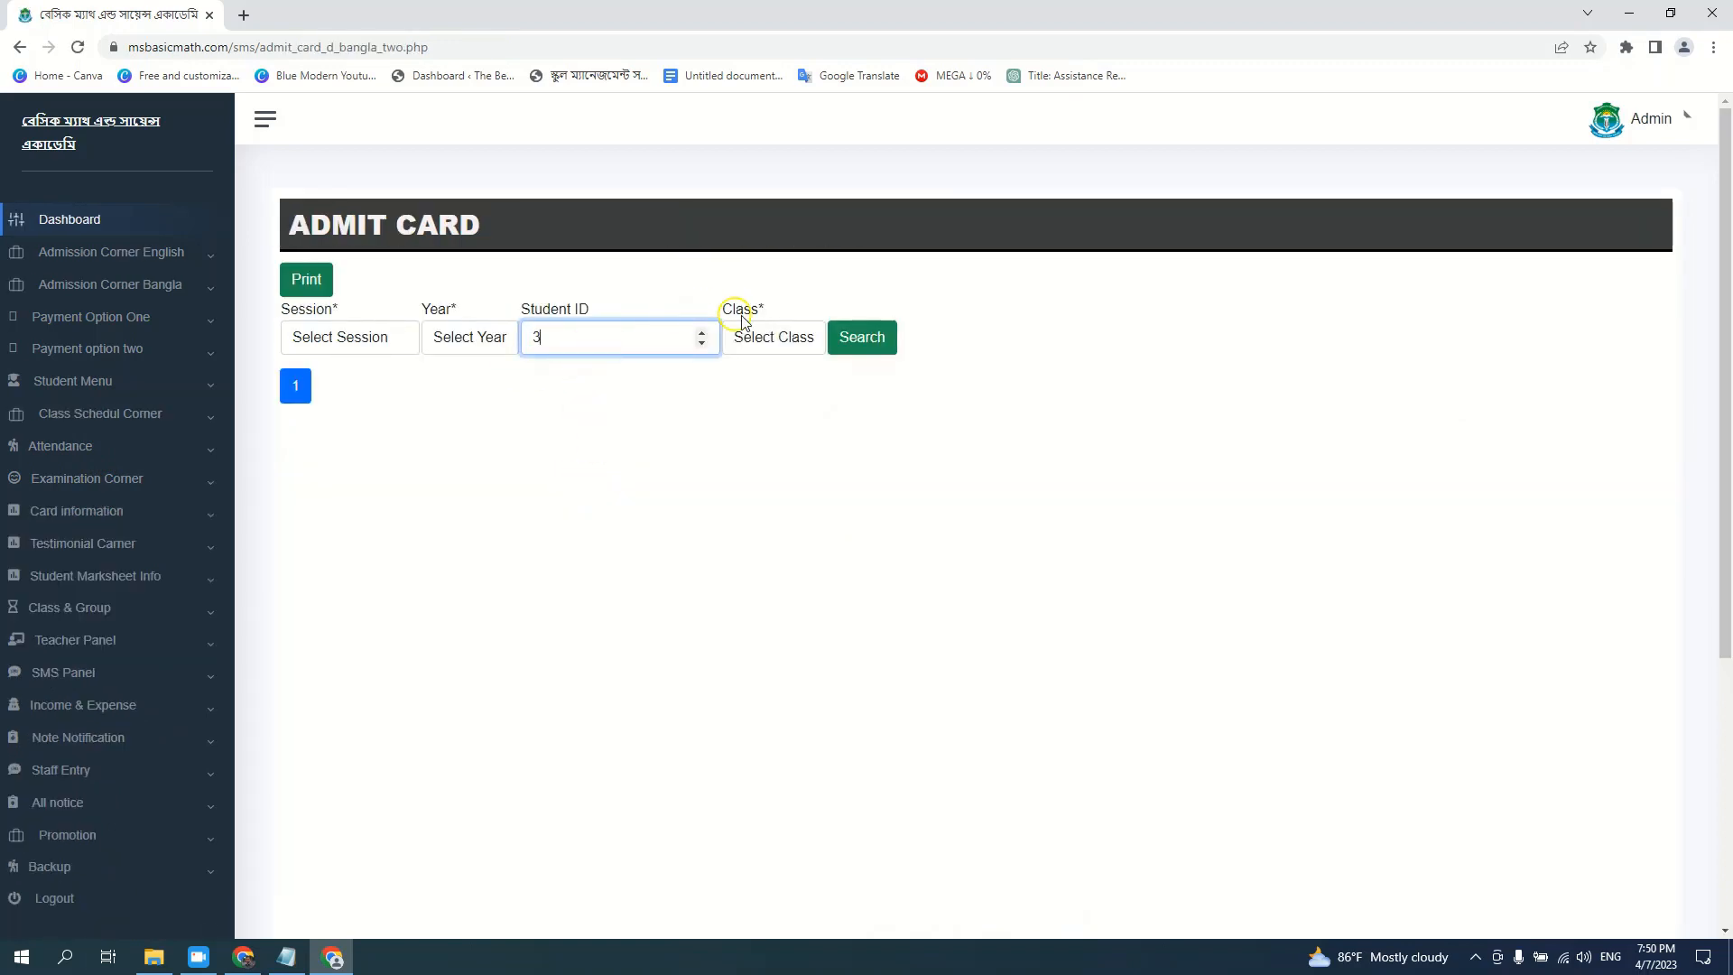
left_click(844, 336)
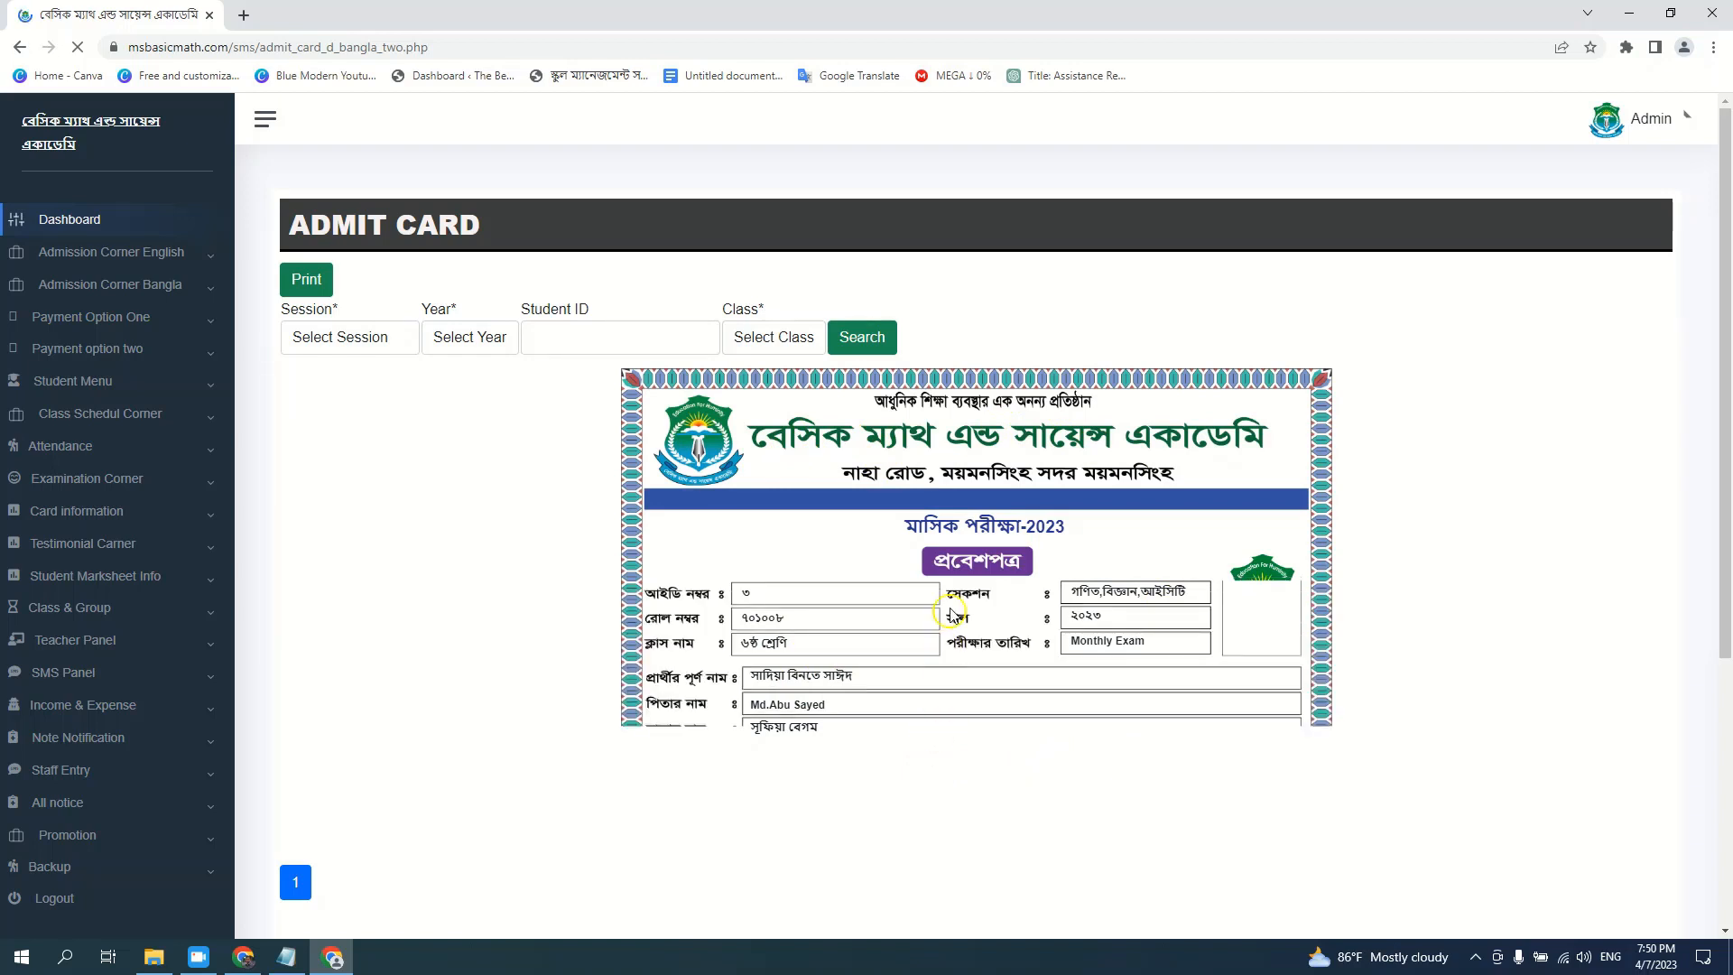
left_click_drag(908, 531, 1077, 531)
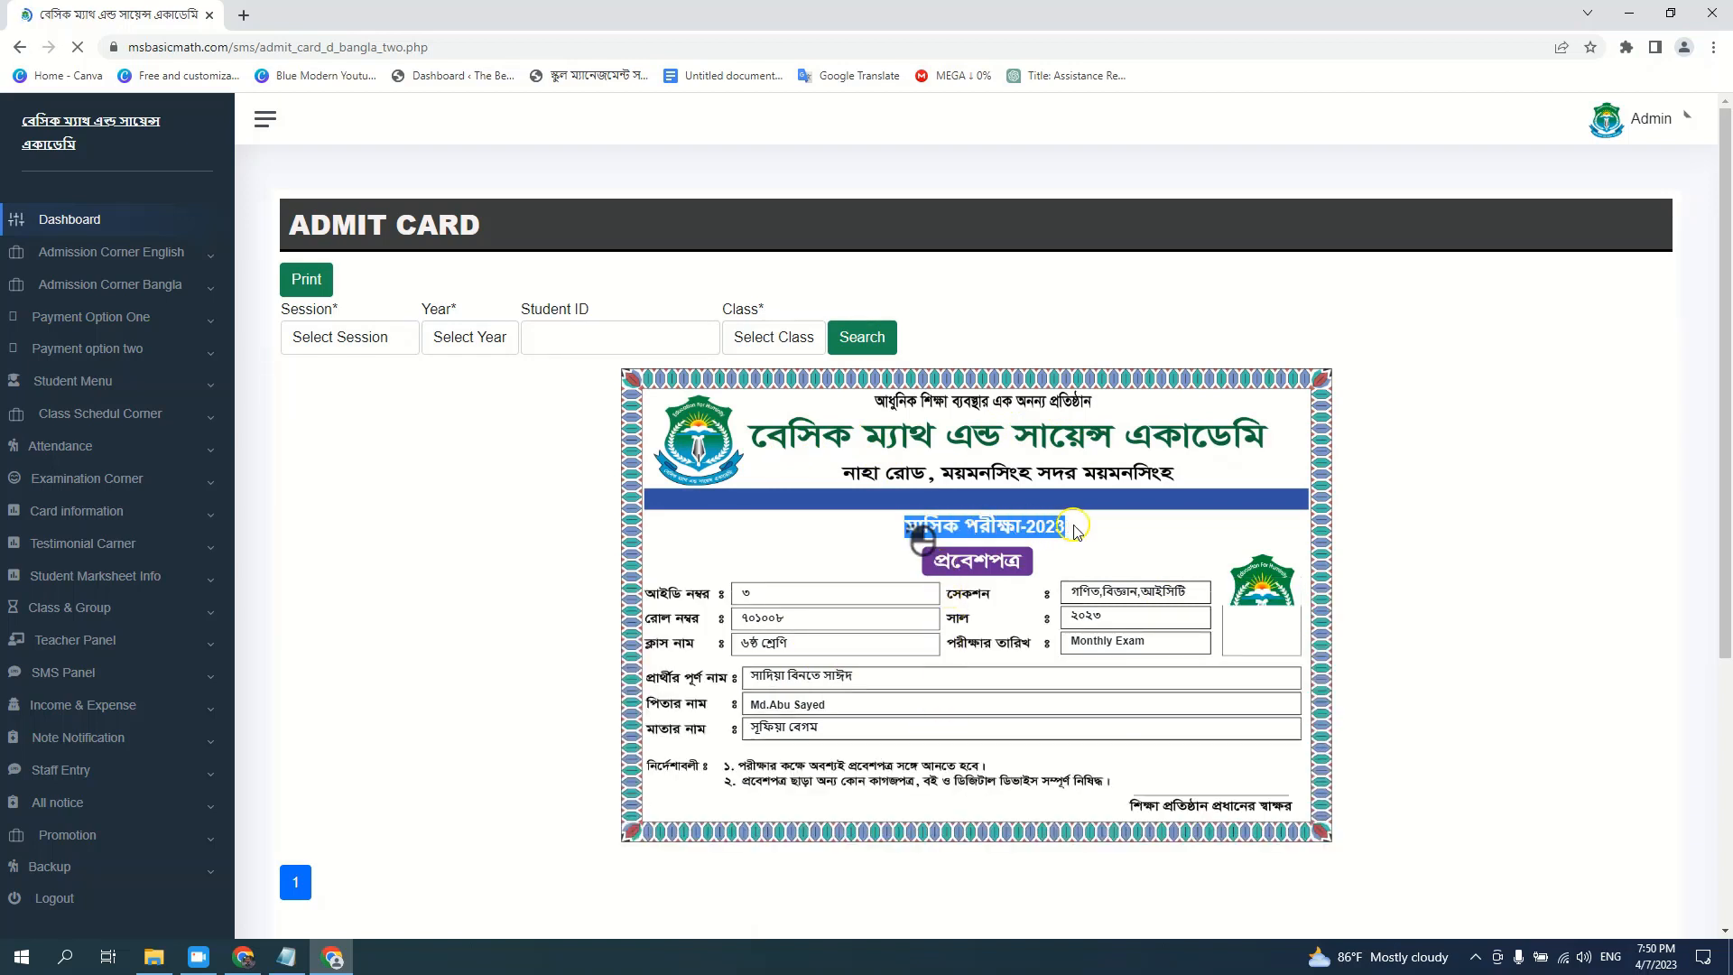
Toggle Examination Corner and open the Admin account menu at top right
left_click(83, 477)
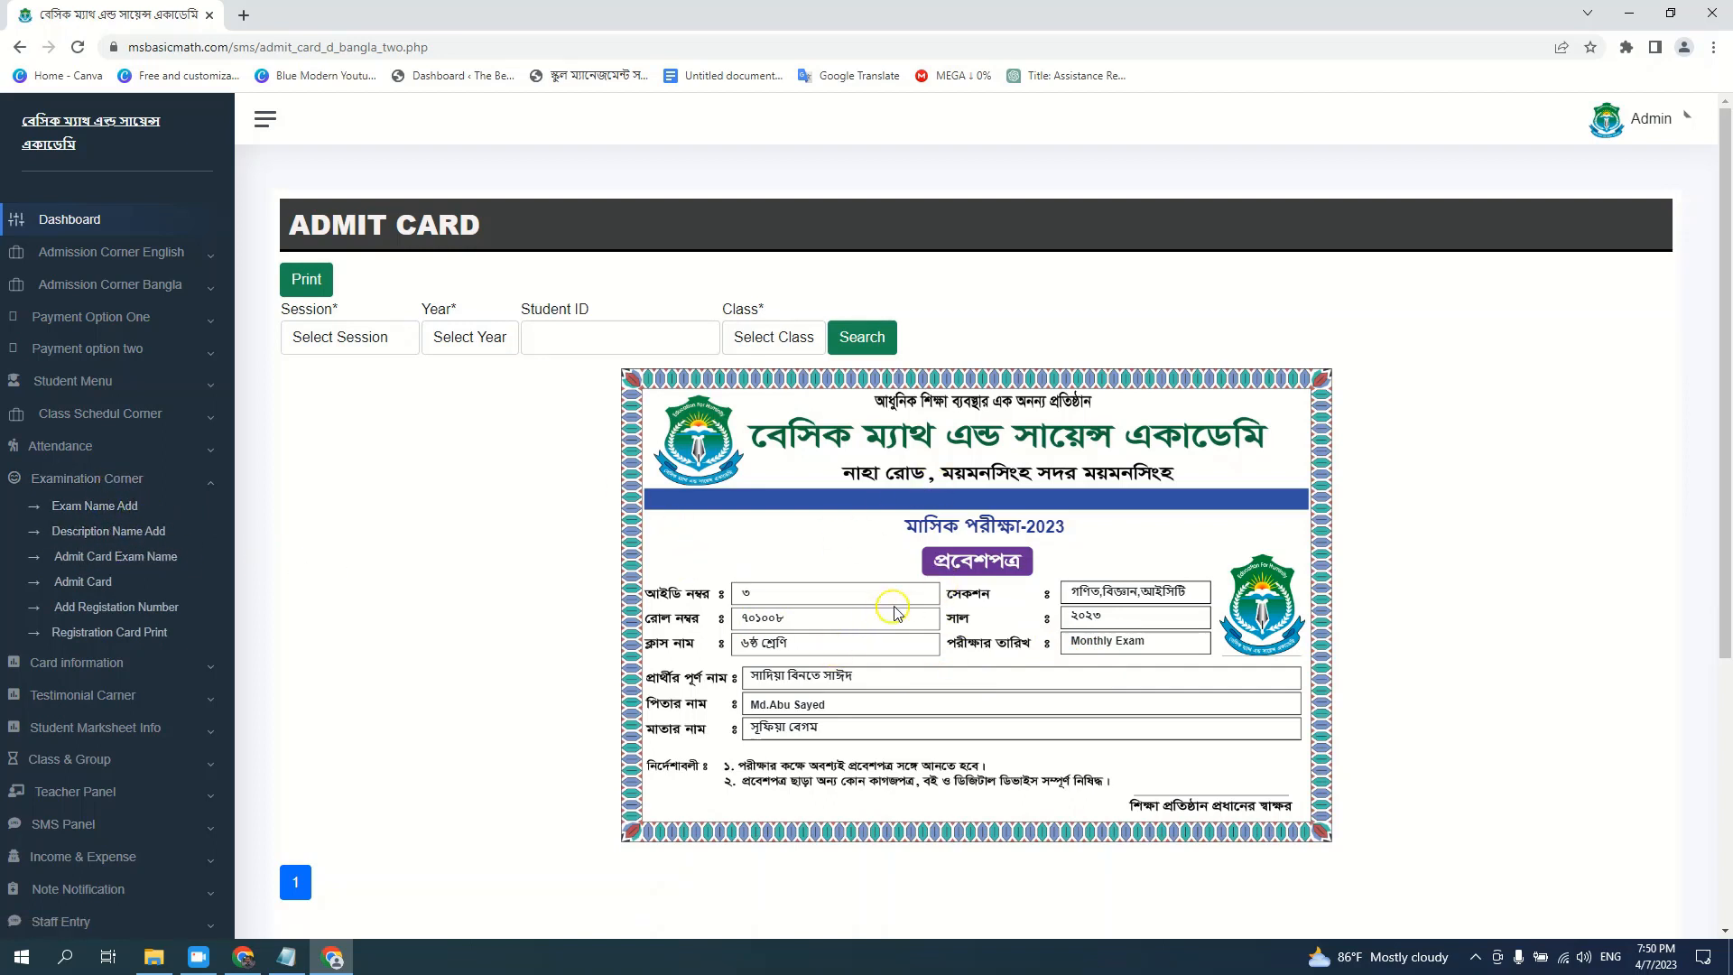
left_click(144, 487)
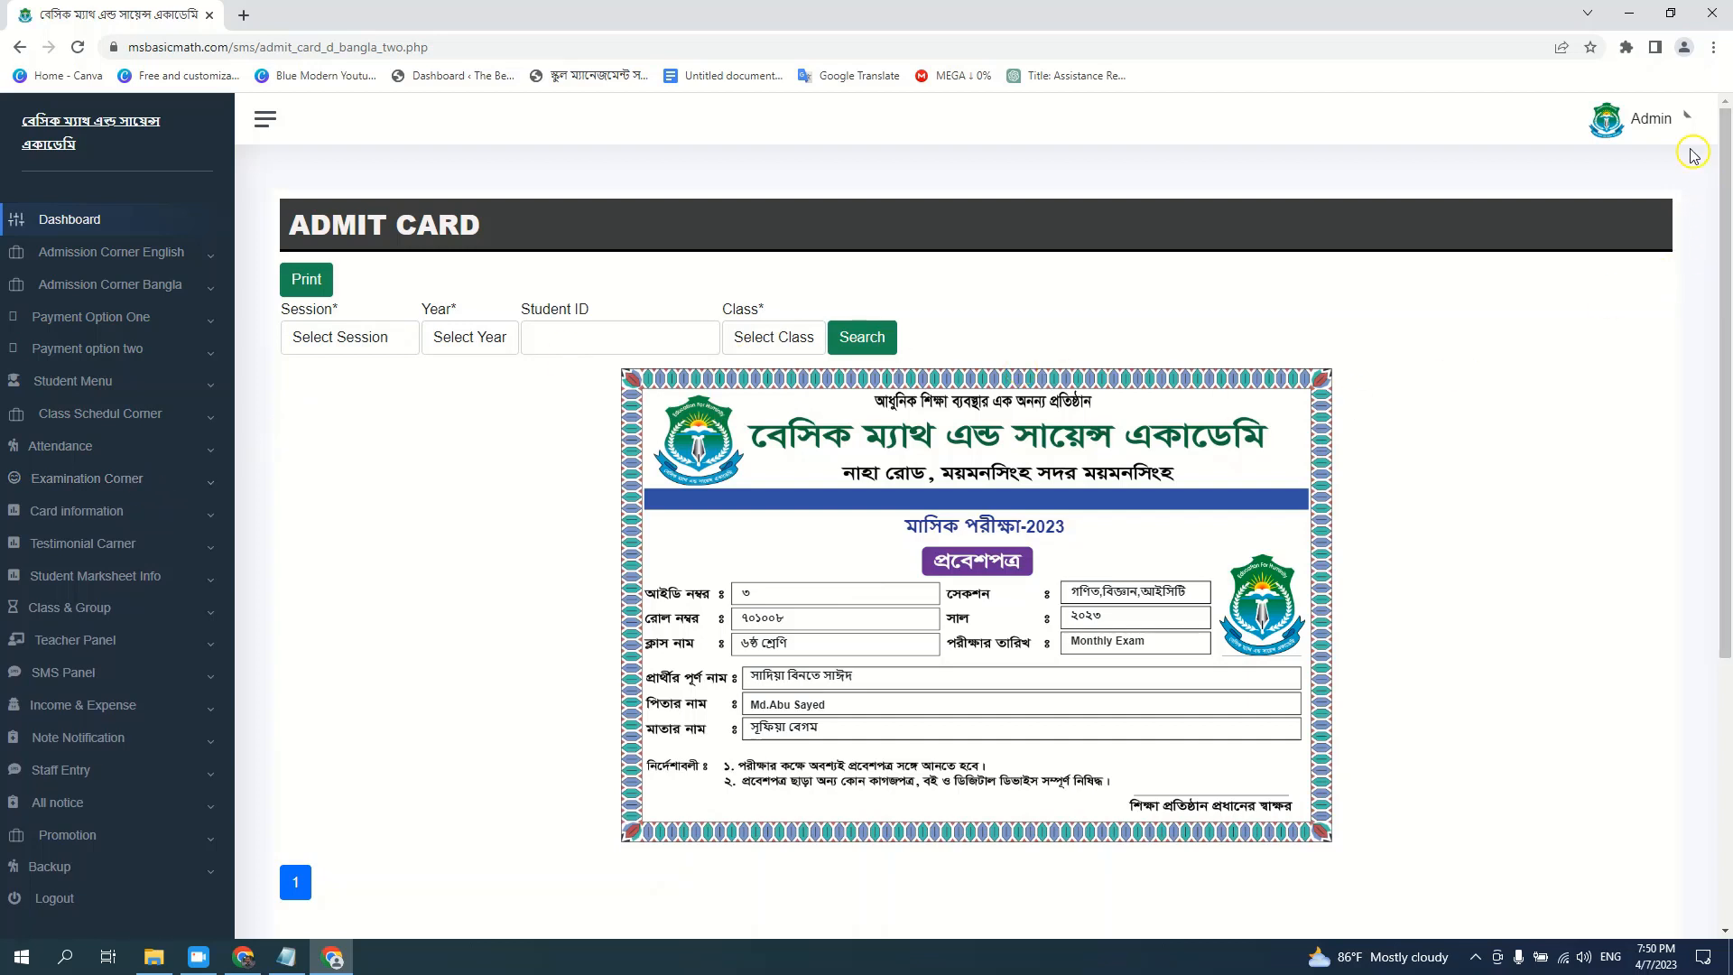
left_click(1687, 119)
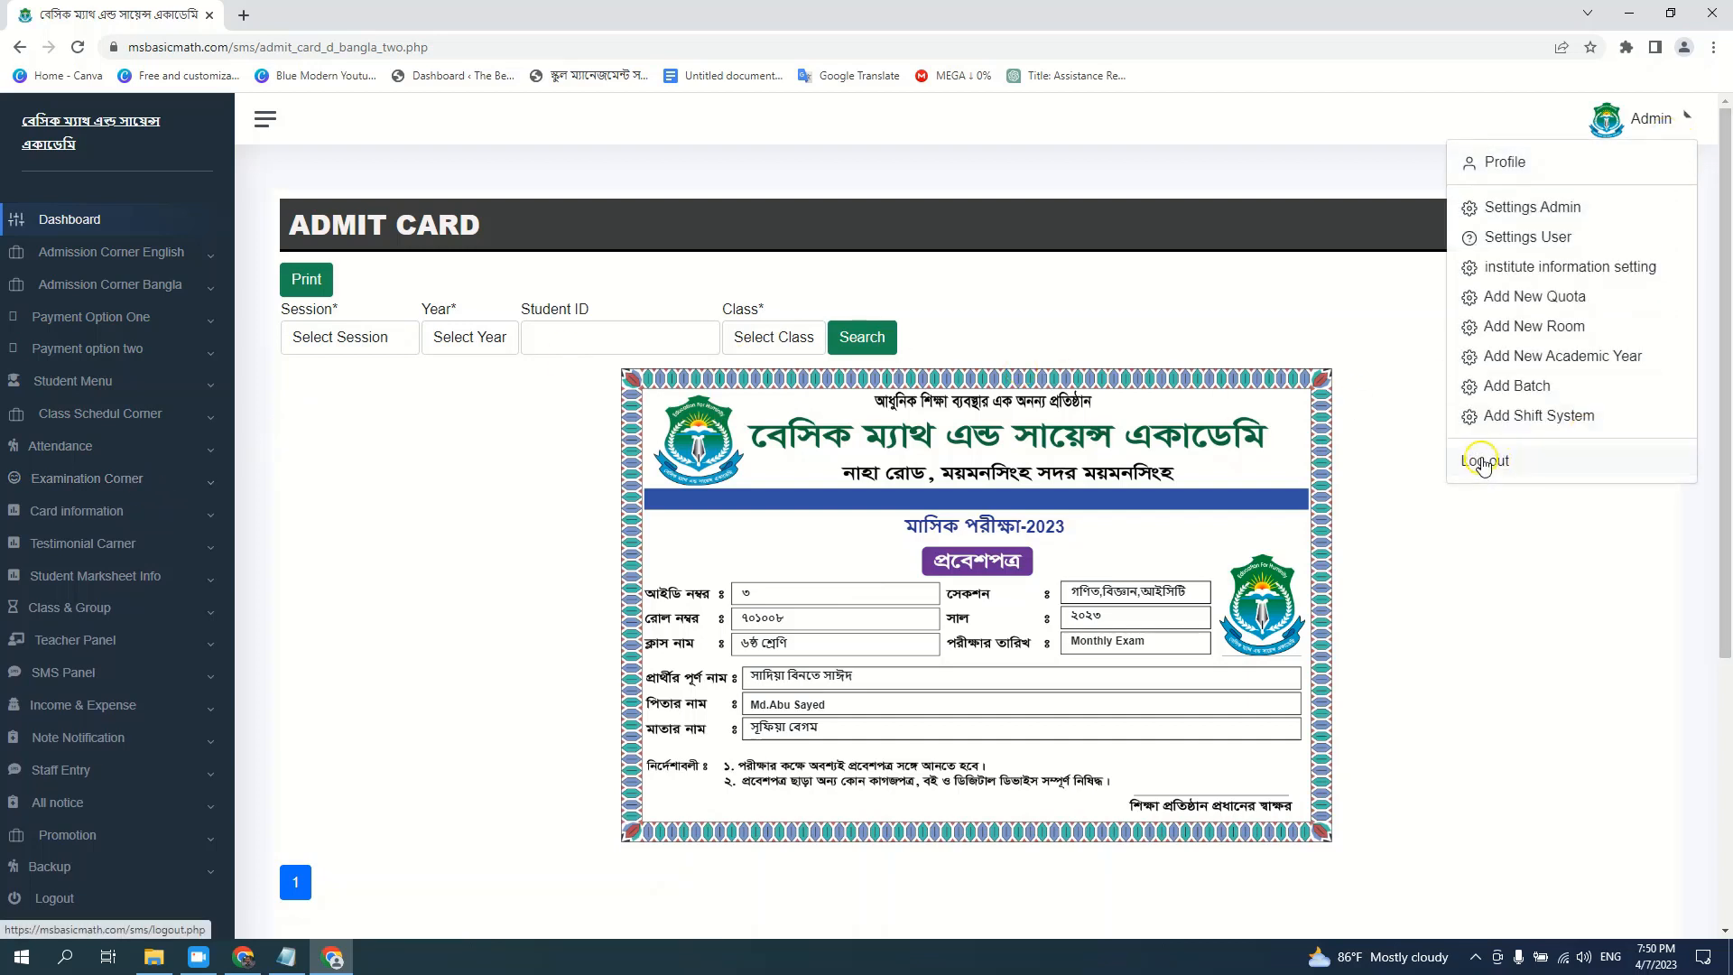